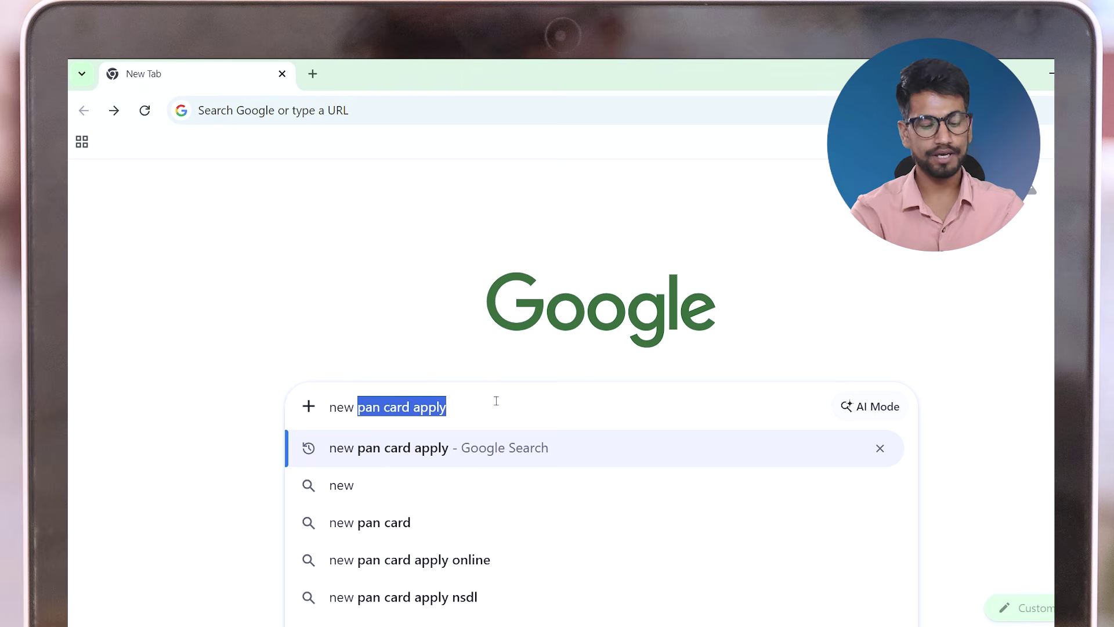
Search Google for 'new pan card apply' and open Protean's Online PAN application result
key("Return")
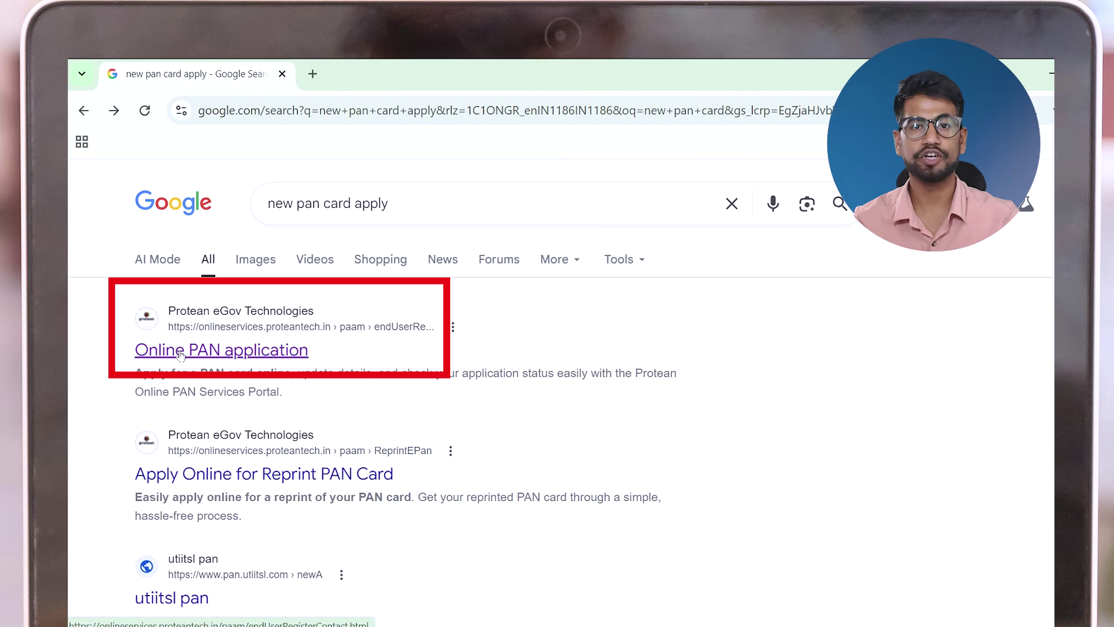
left_click(180, 351)
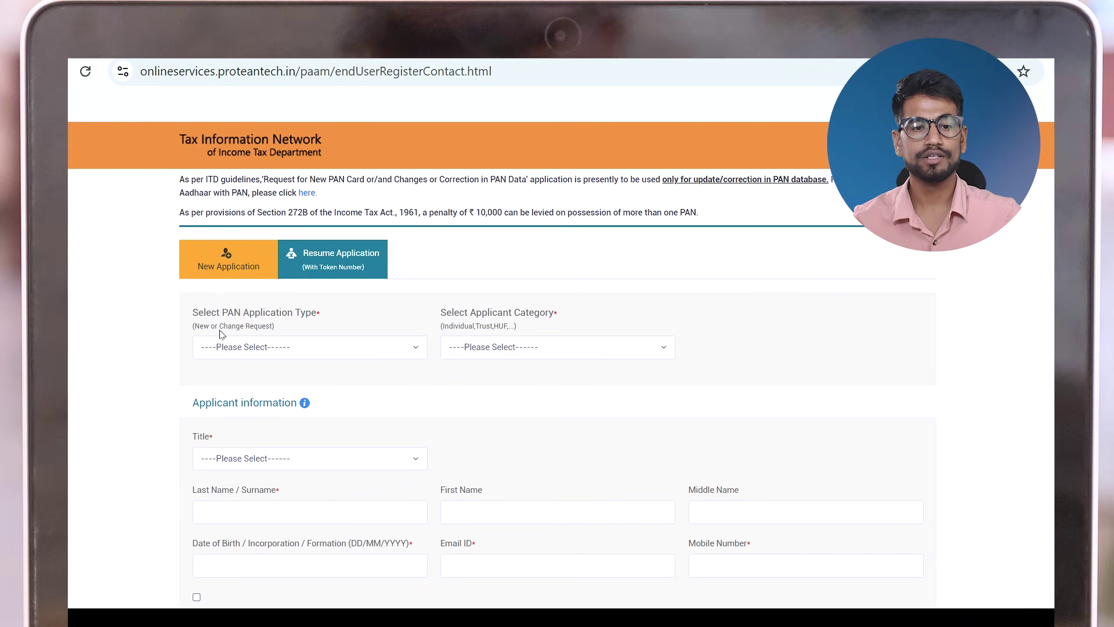
Choose application type New PAN - Indian Citizen (Form 49A), category INDIVIDUAL and title Shri
left_click(242, 354)
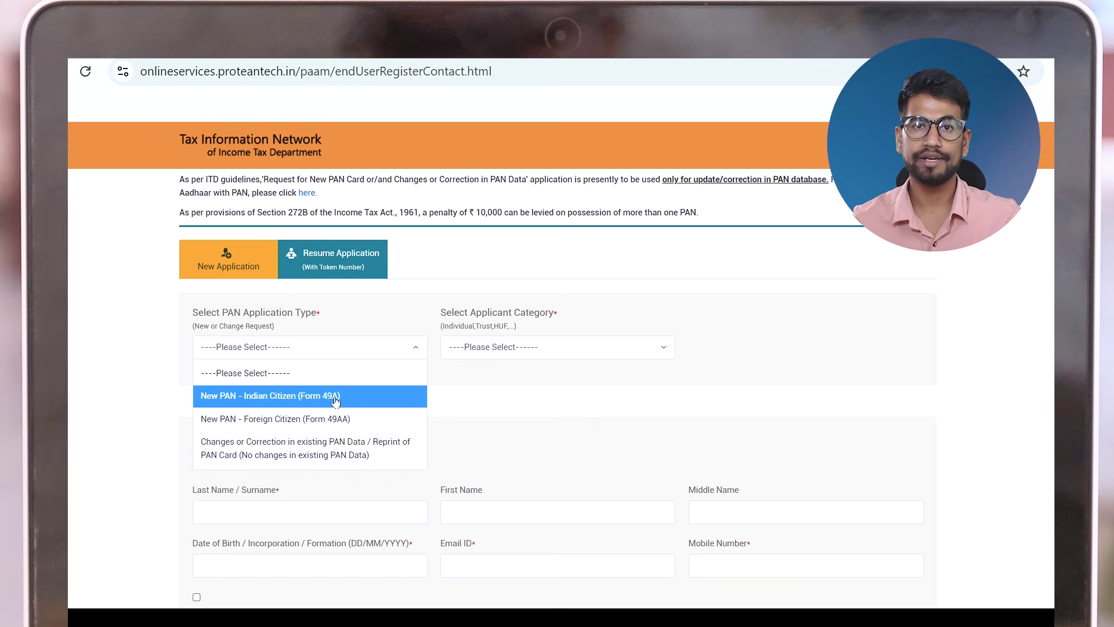
left_click(335, 401)
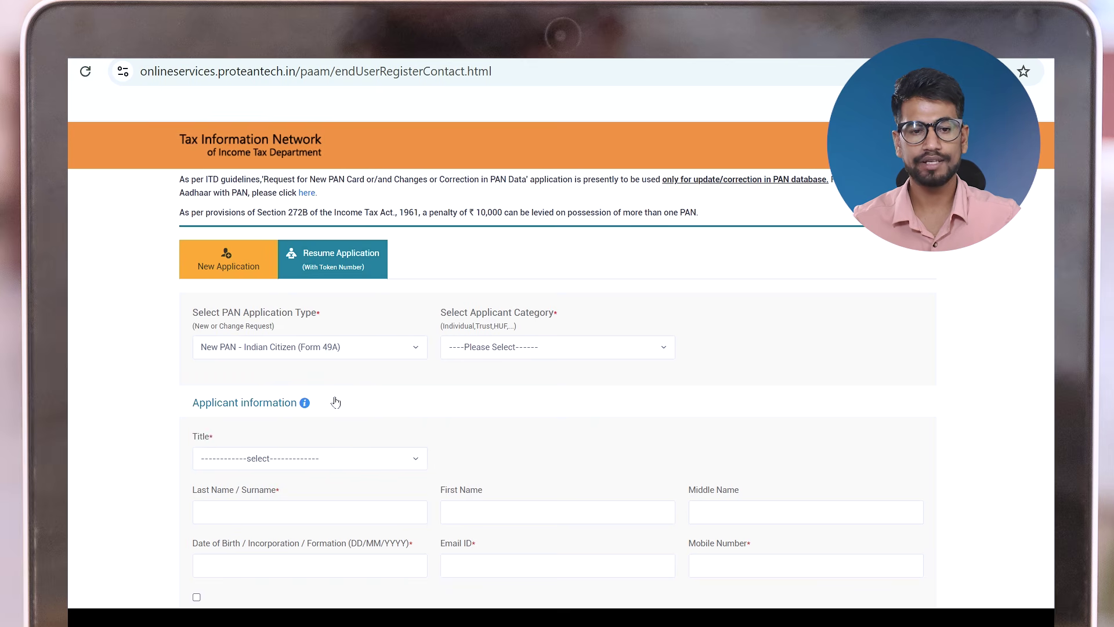
left_click(527, 347)
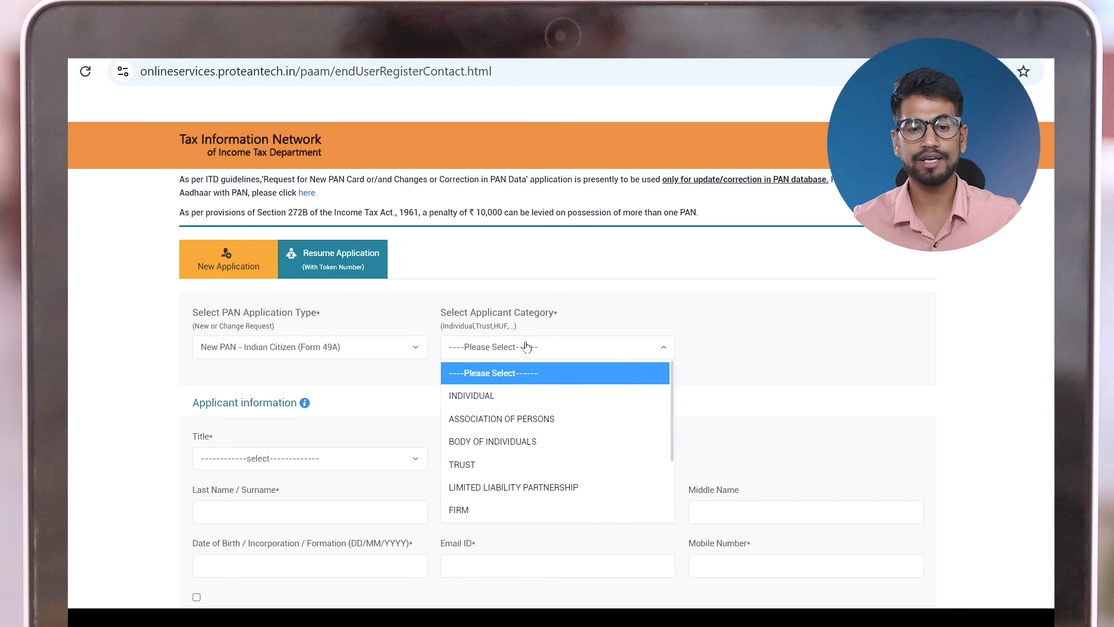
left_click(497, 397)
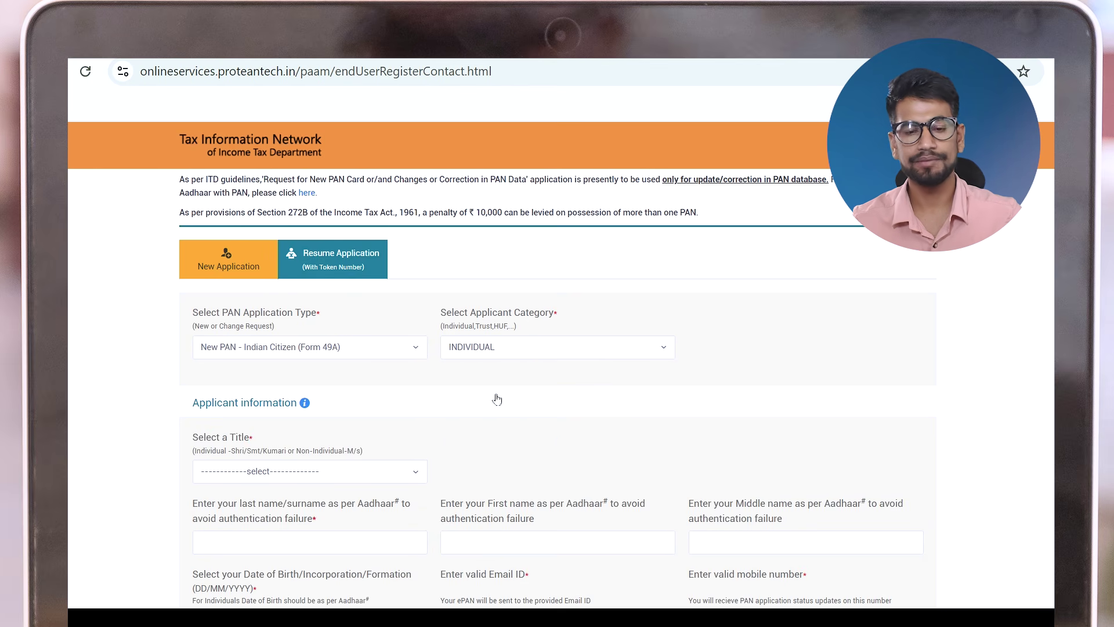
scroll(497, 398, "down", 3)
left_click(260, 300)
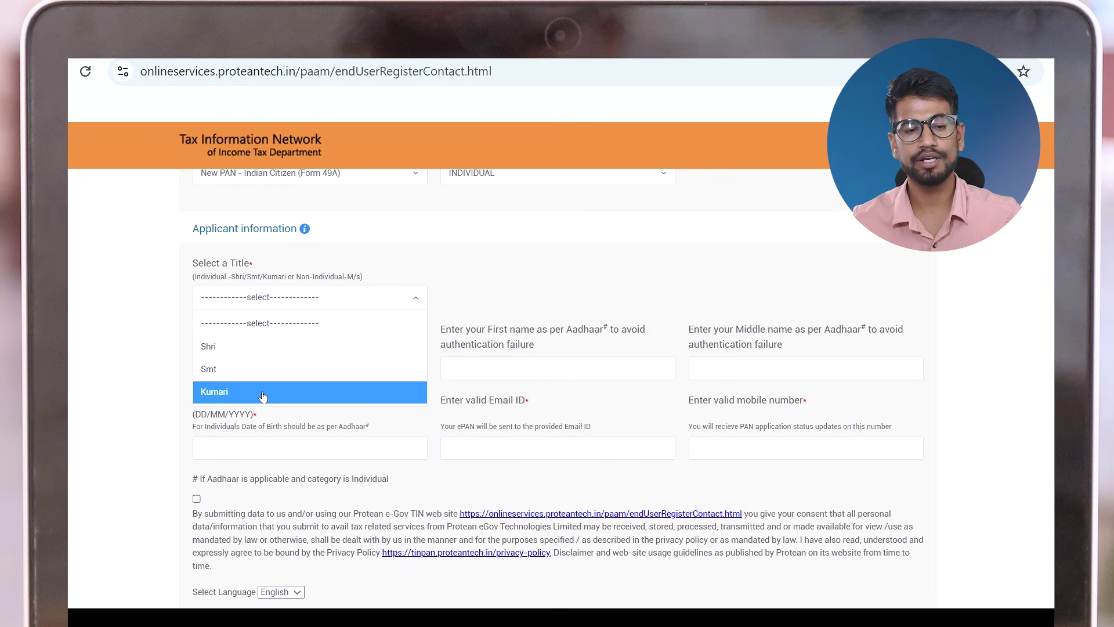
left_click(237, 348)
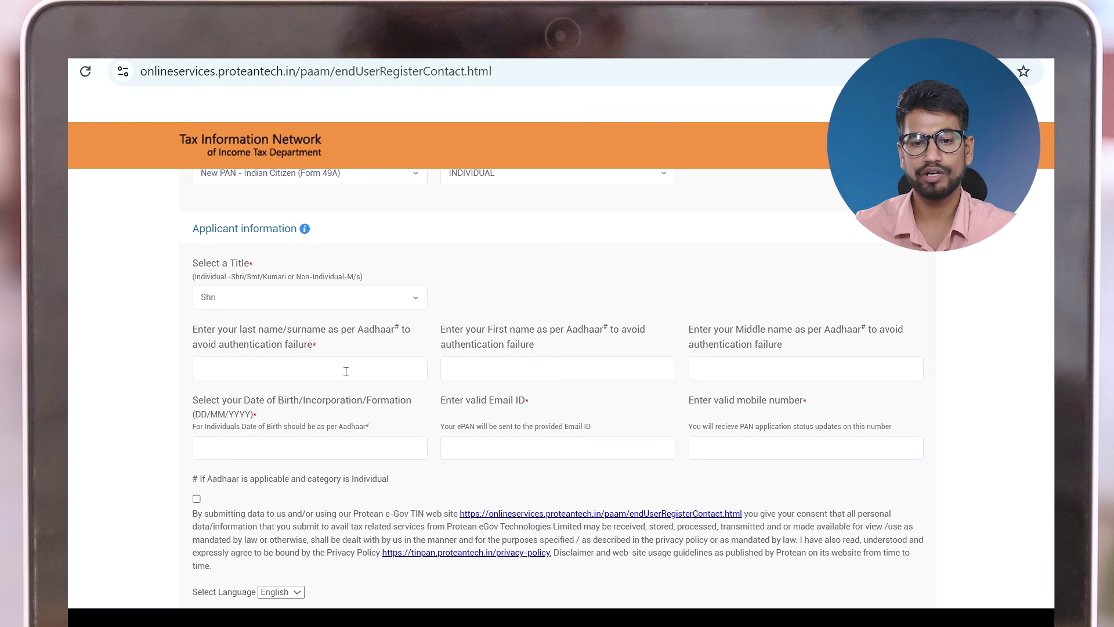
Enter the applicant's last, first and middle names and pick the date of birth
left_click(345, 372)
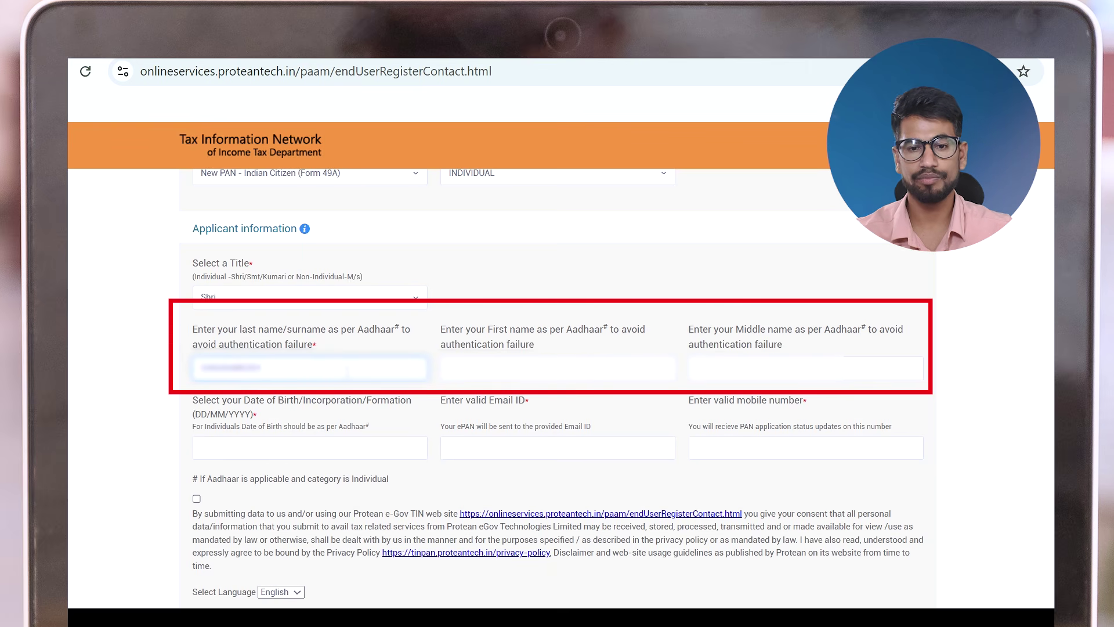
left_click(557, 368)
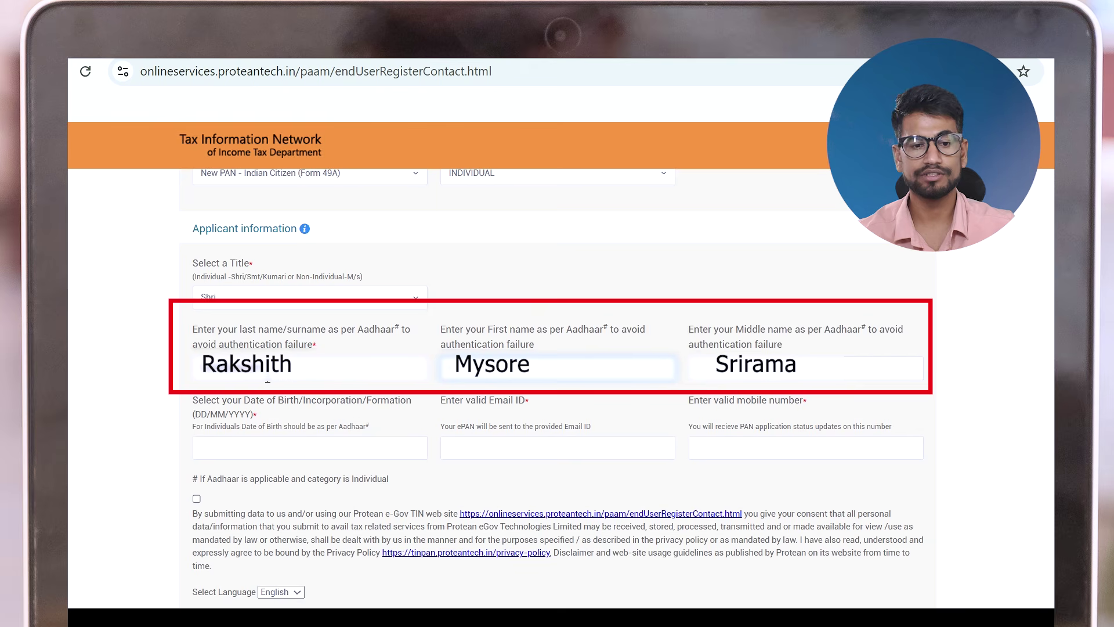
left_click(232, 451)
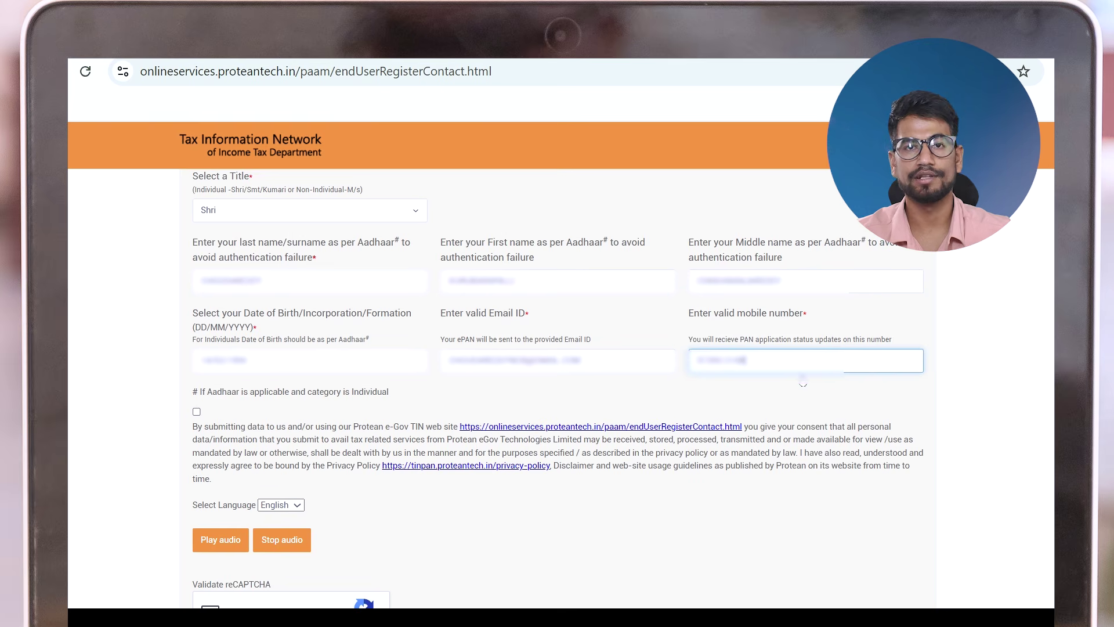
Accept the data consent, tick 'I'm not a robot' and submit the registration for a token
left_click(197, 412)
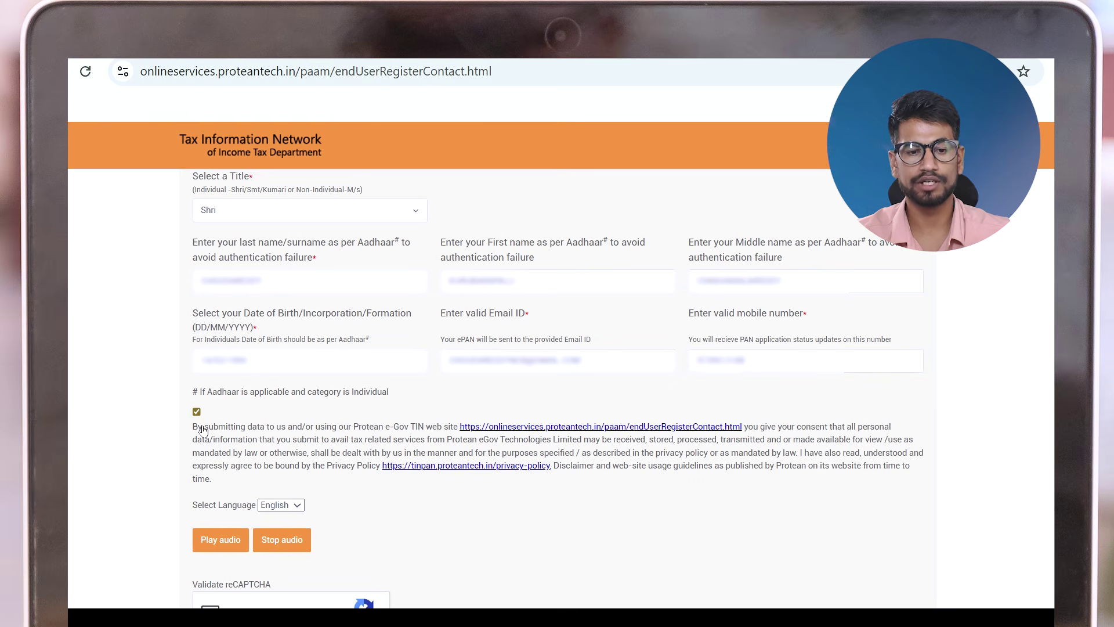
scroll(206, 433, "down", 3)
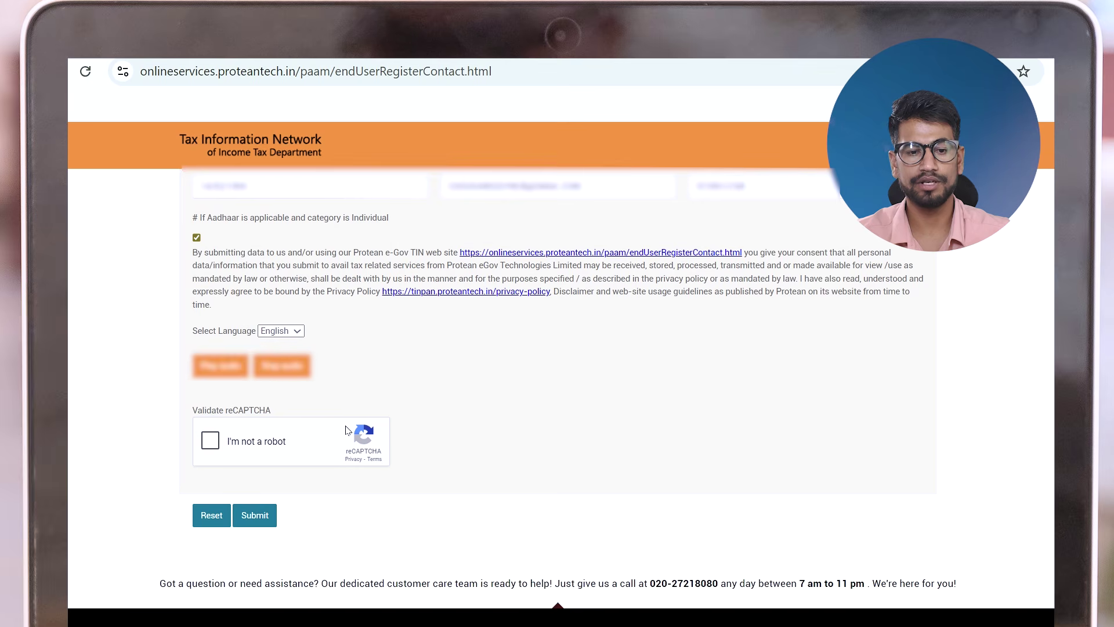
left_click(218, 445)
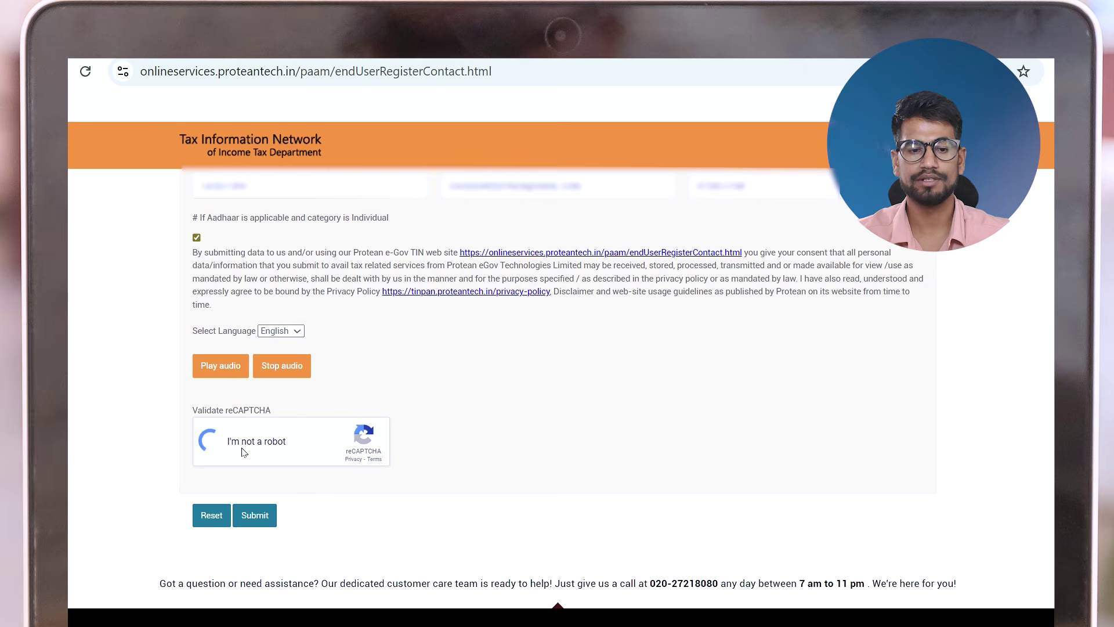
left_click(264, 524)
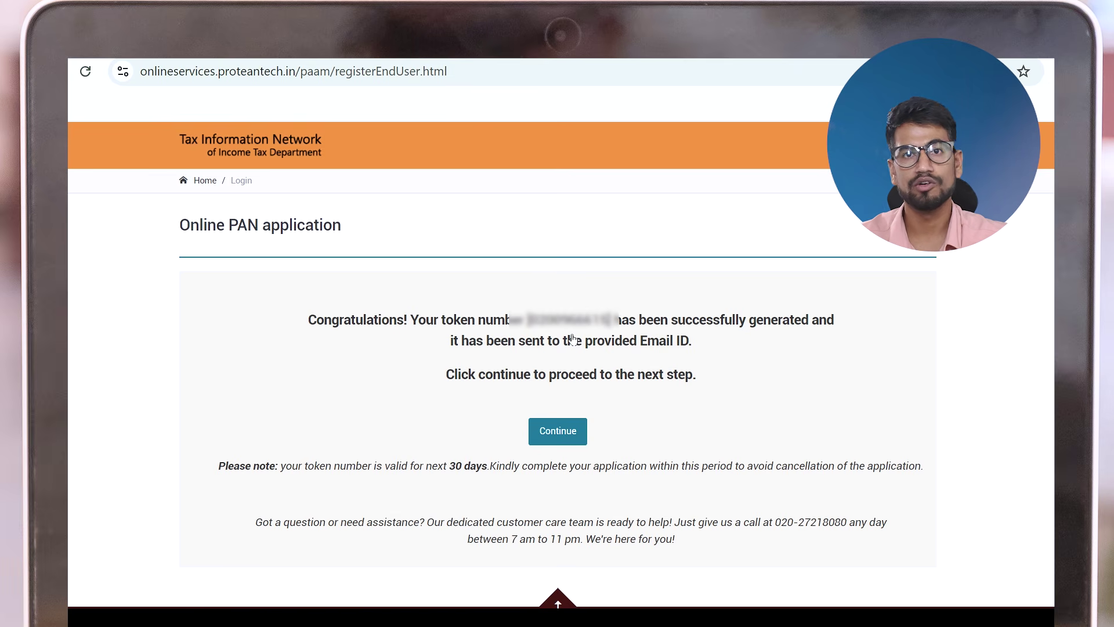
Continue to personal details and choose 'PAN Application with supporting documents (Scan, Upload and eSign)'
left_click(560, 435)
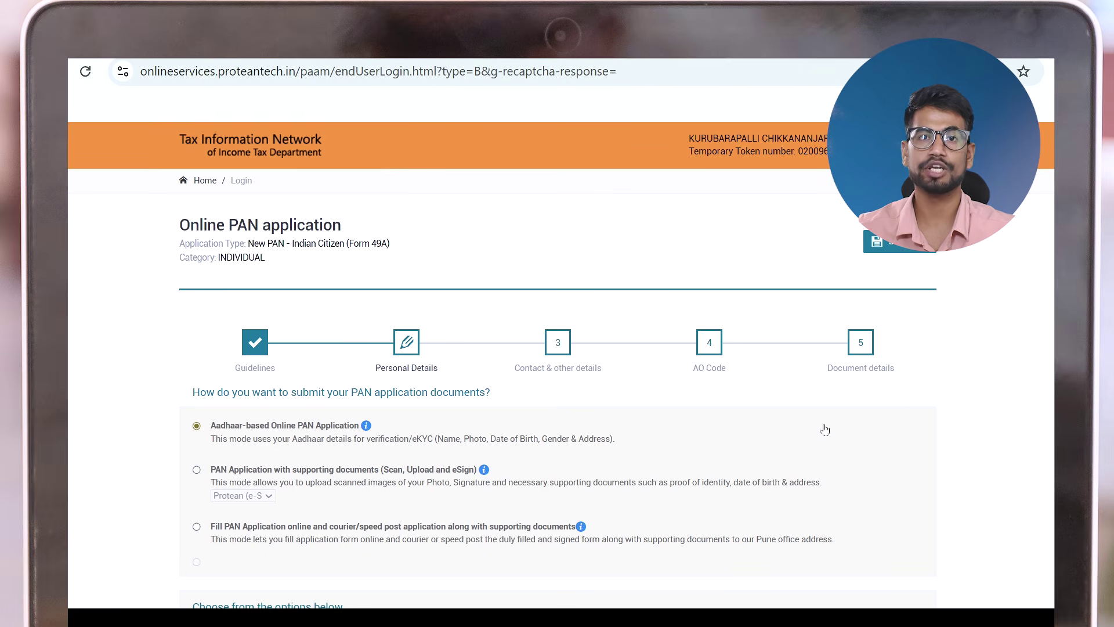
scroll(824, 429, "down", 2)
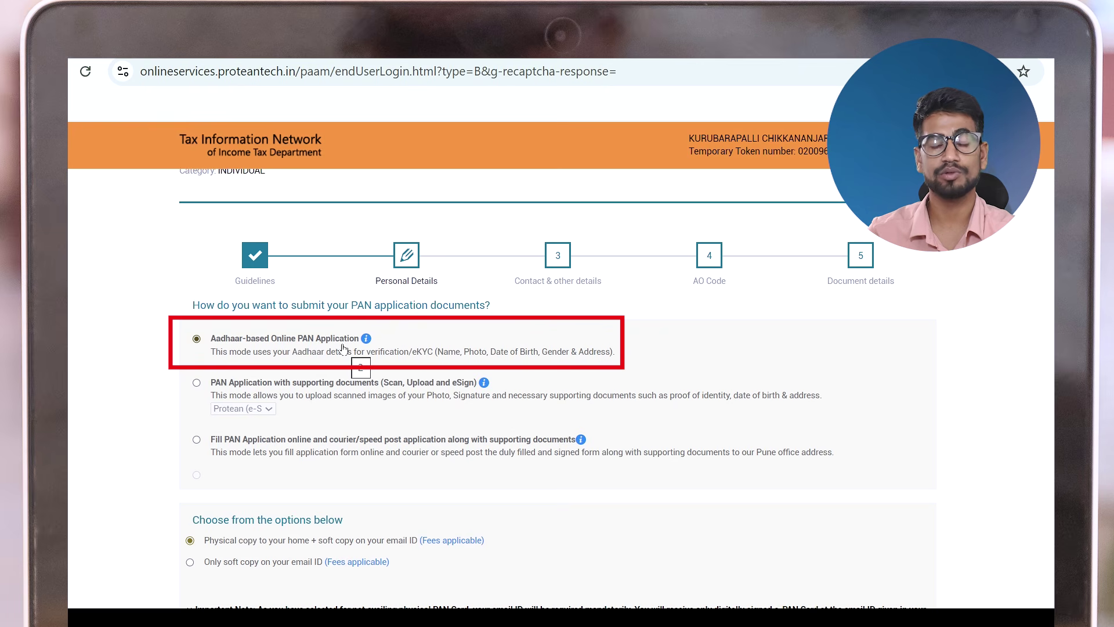
left_click(386, 397)
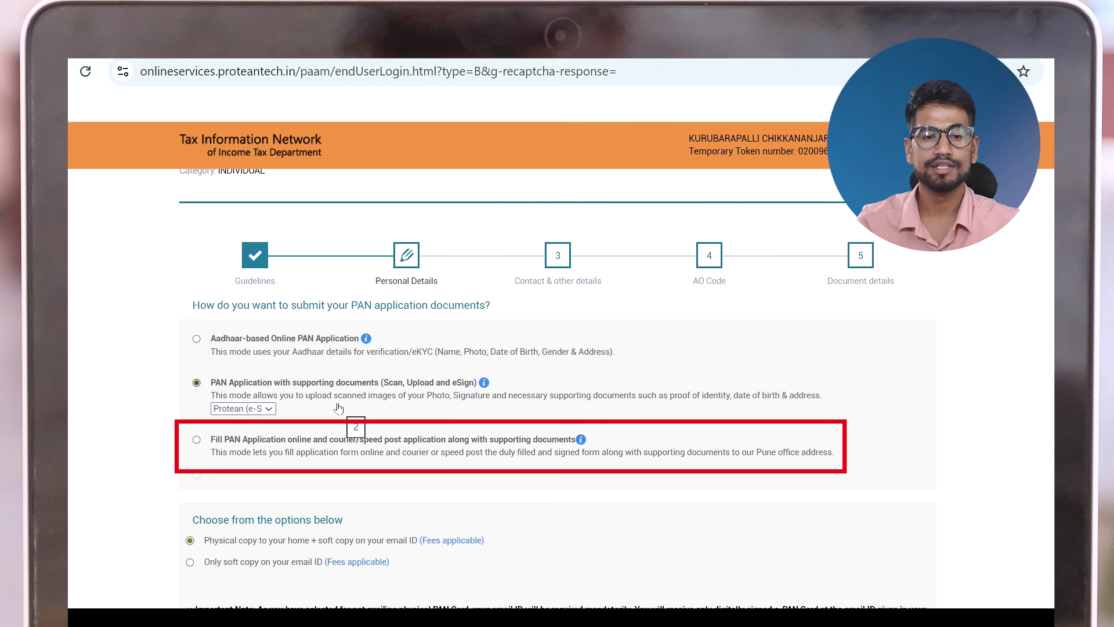
scroll(339, 408, "down", 3)
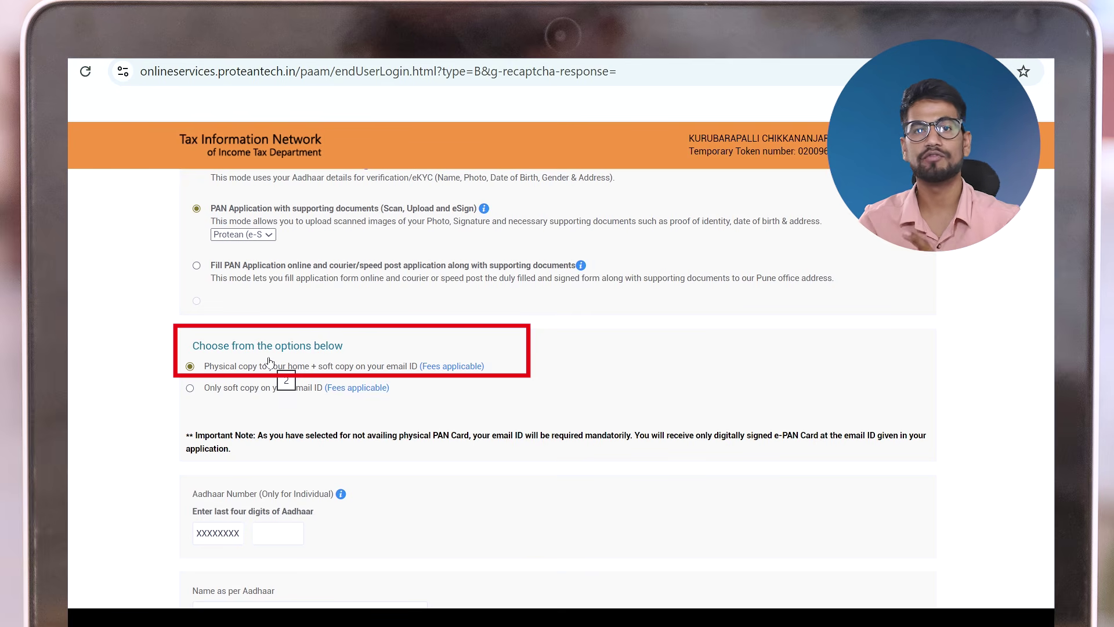
Type the last four Aadhaar digits and the applicant's name exactly as on Aadhaar
scroll(268, 361, "down", 3)
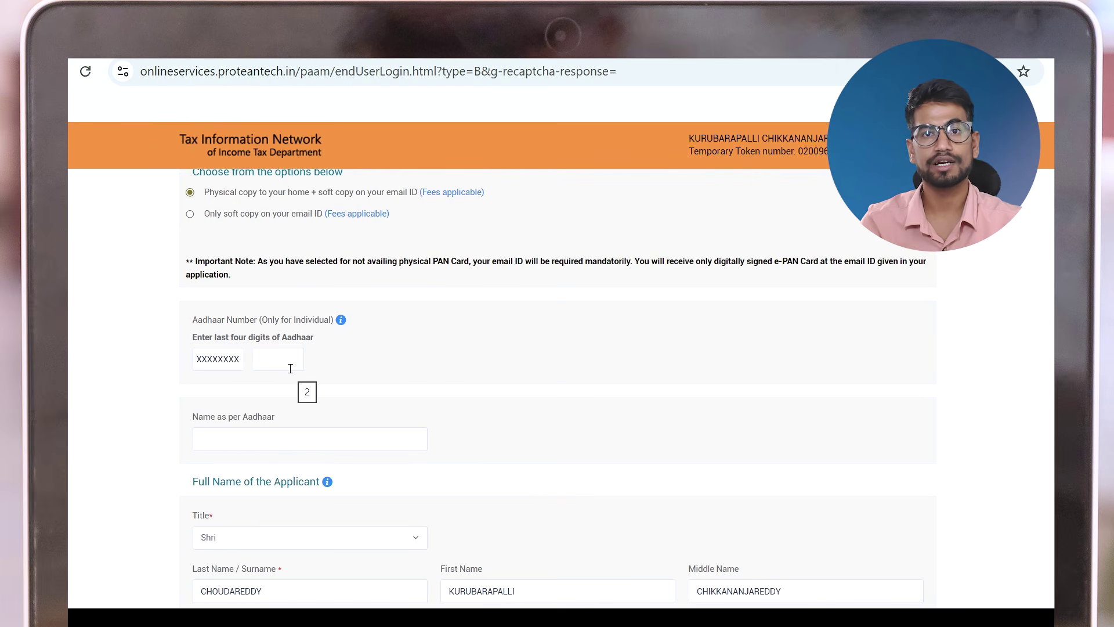
left_click(290, 368)
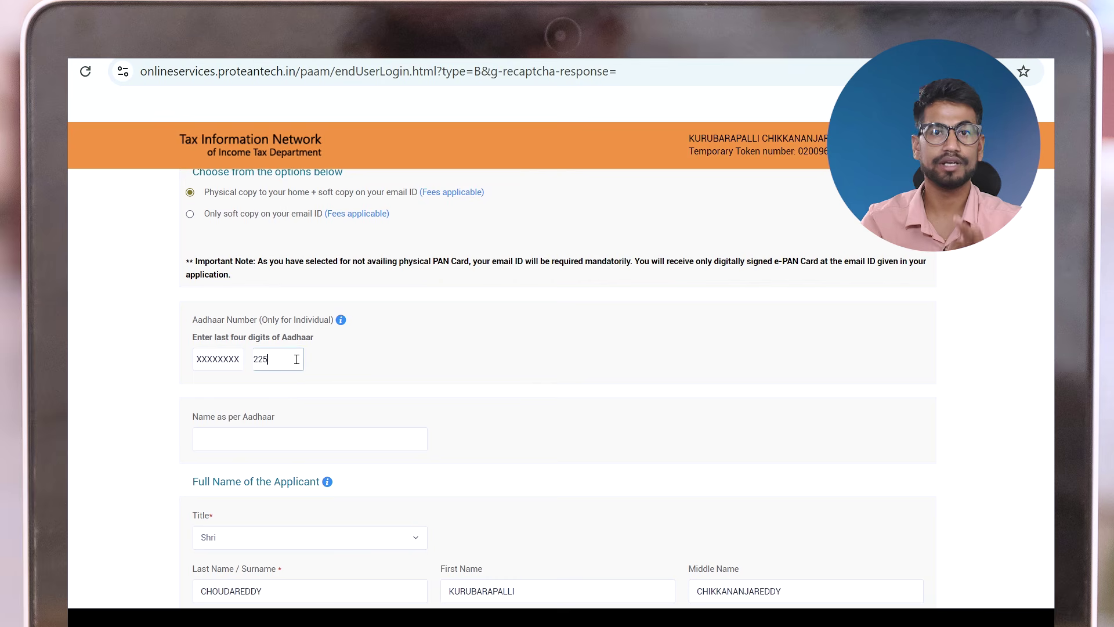
left_click(268, 445)
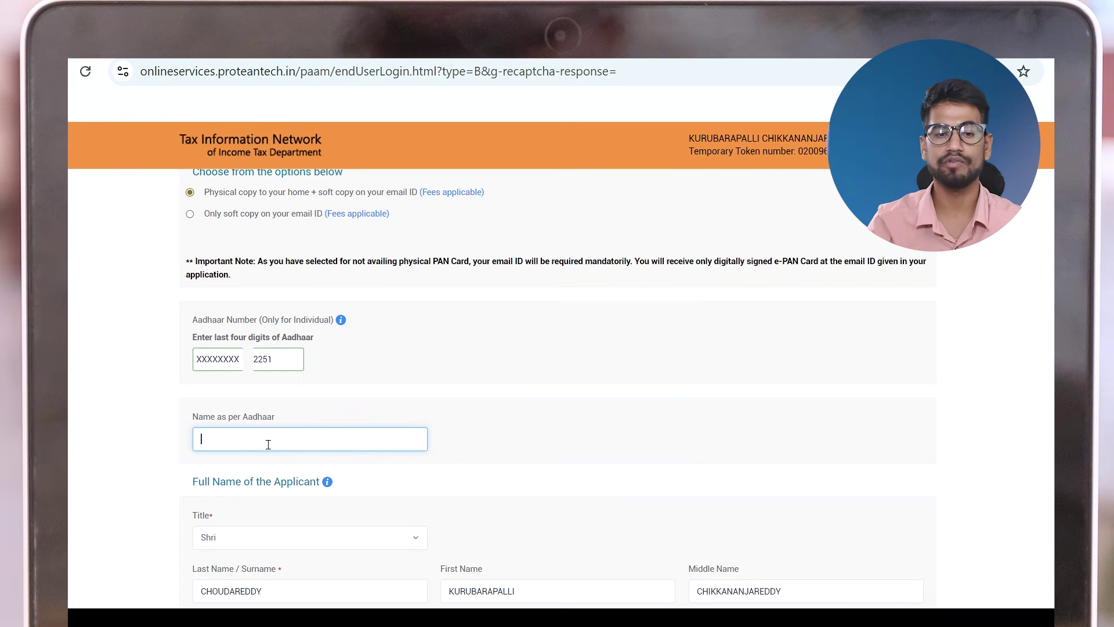
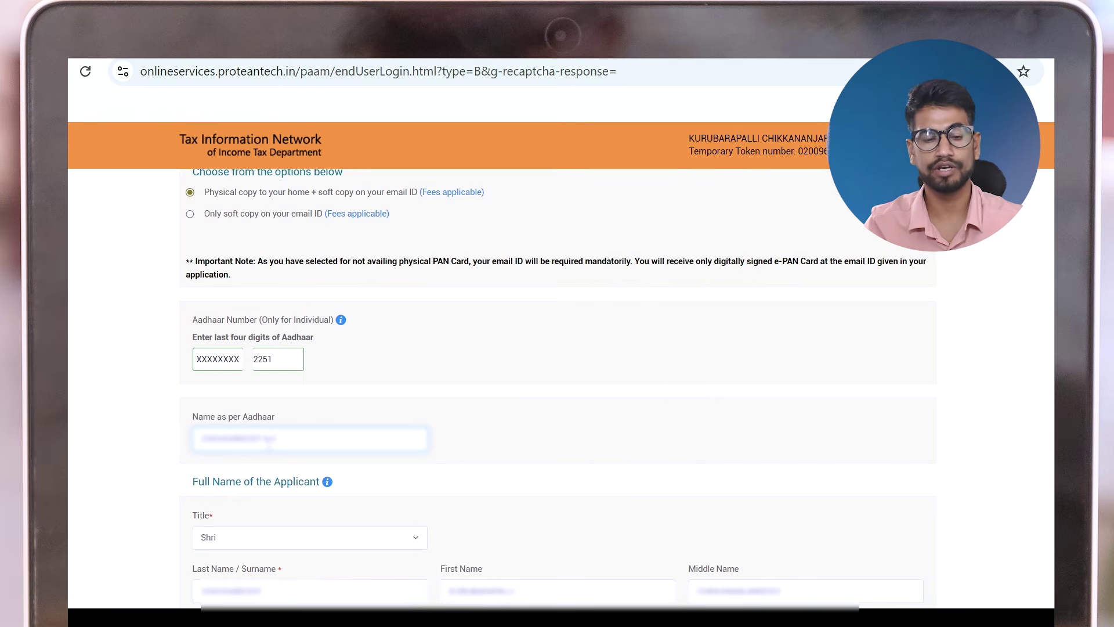
scroll(269, 444, "down", 3)
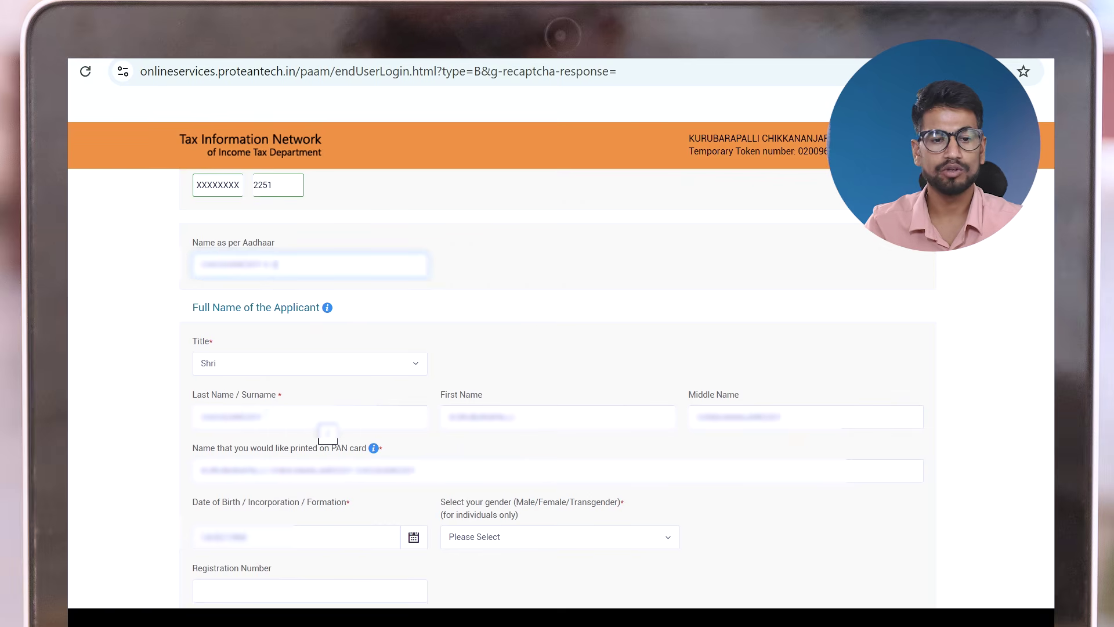
Clear the middle name, replace the first name with an initial, and dismiss the invalid-name warning
left_click(514, 426)
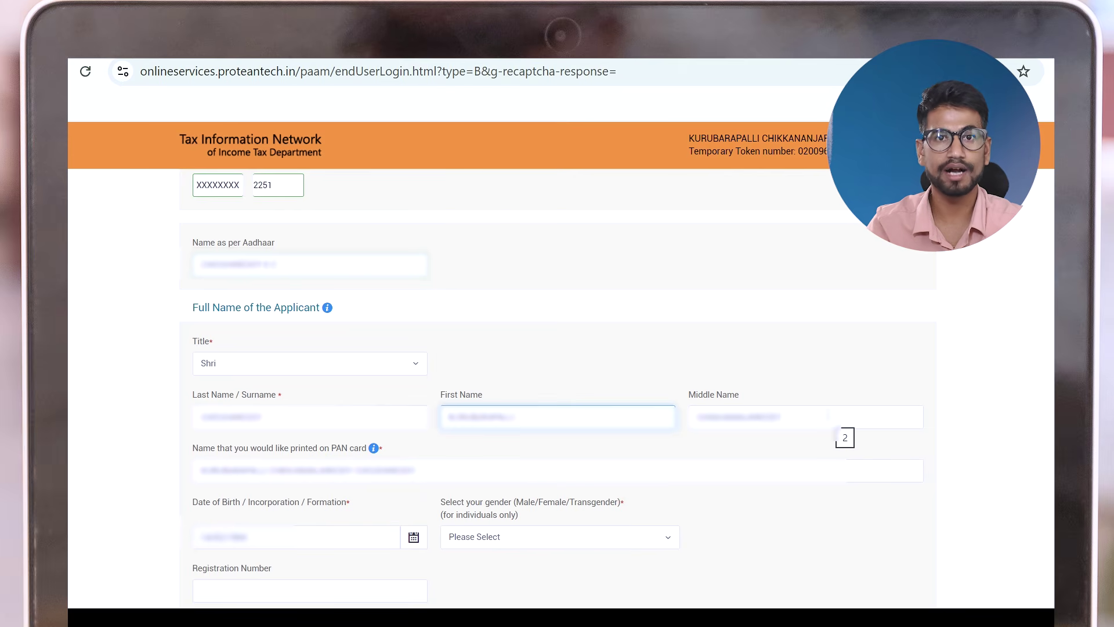
triple_click(833, 418)
key("BackSpace")
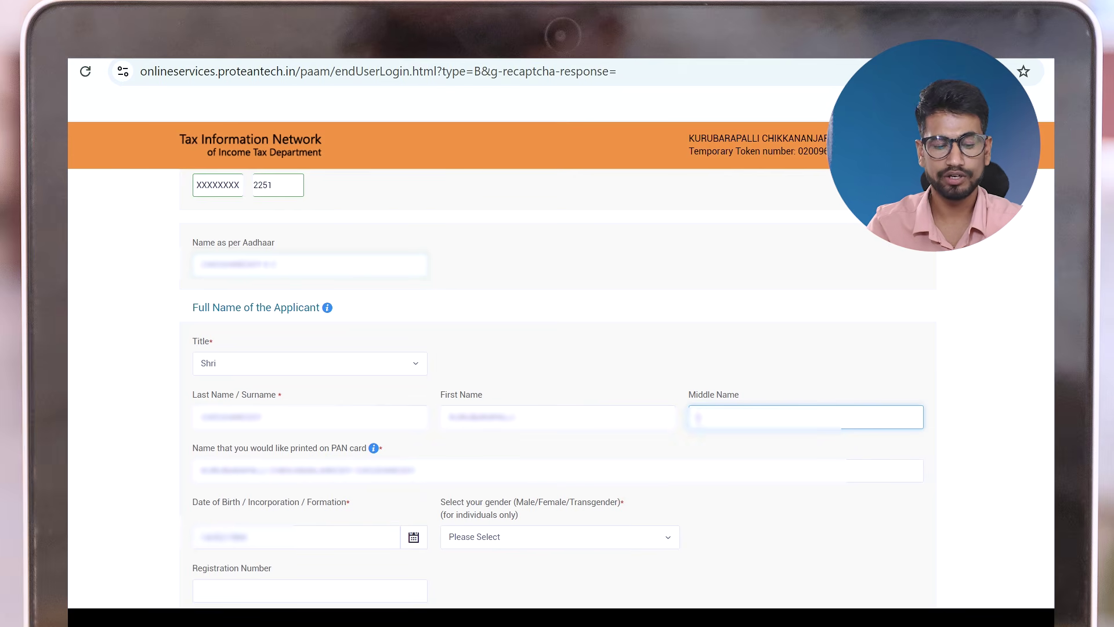
left_click(508, 416)
key("BackSpace")
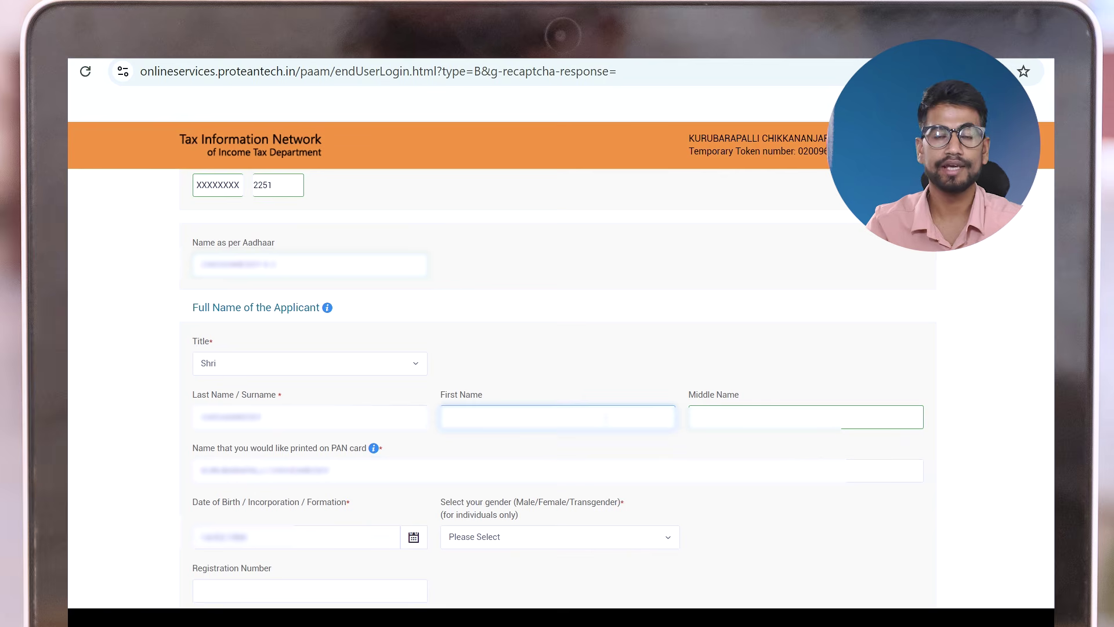
type("K")
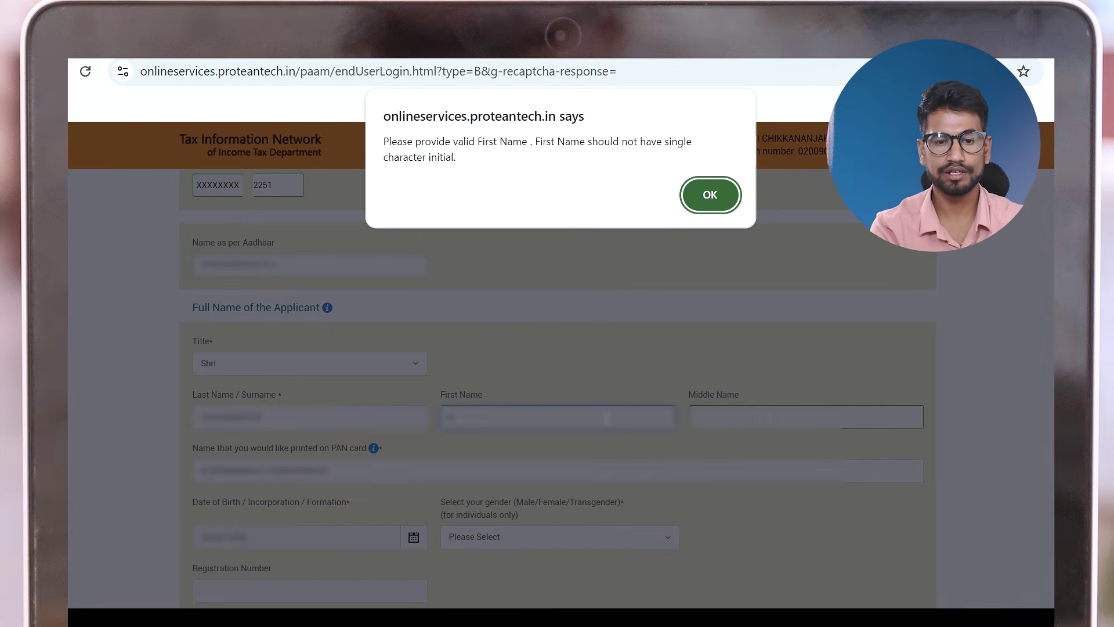
left_click(711, 202)
Enter the applicant's full first name and their middle name in the name fields
left_click(490, 413)
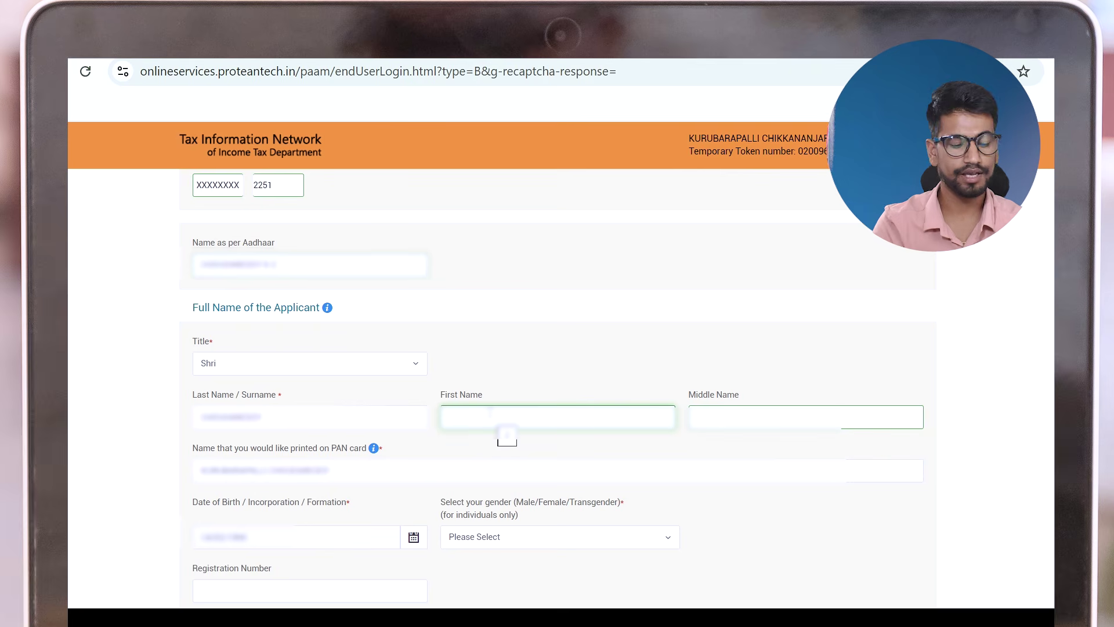
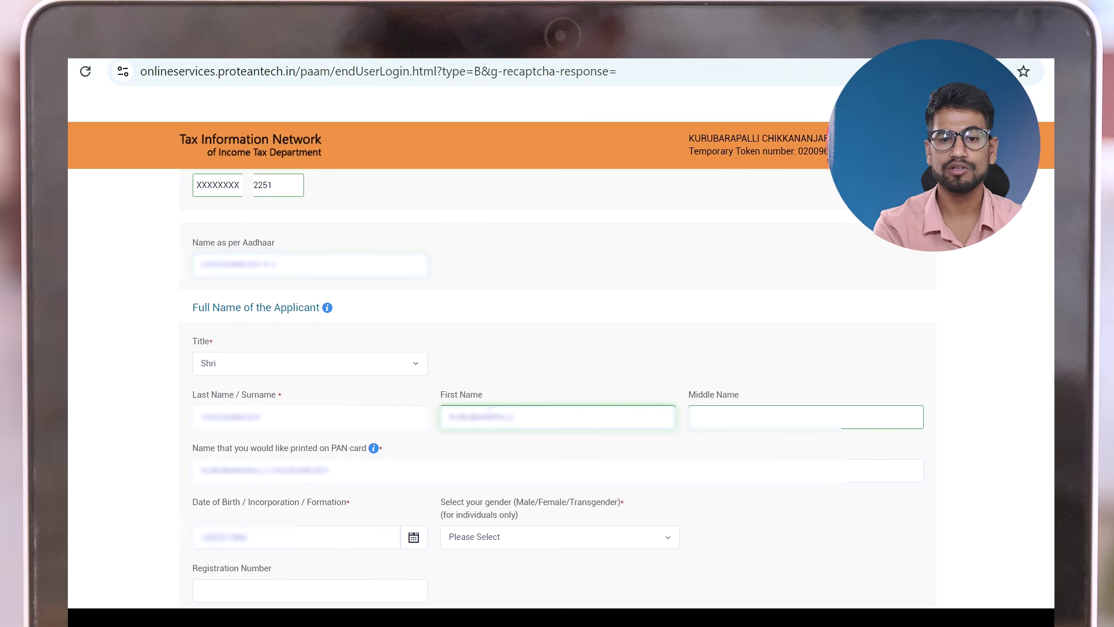
key("Tab")
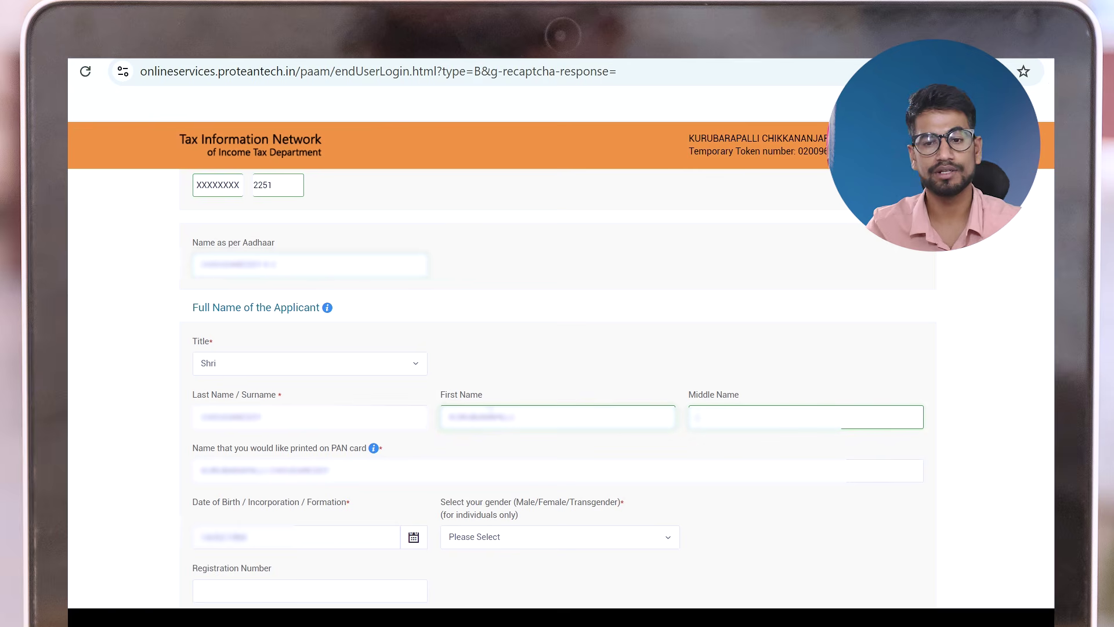
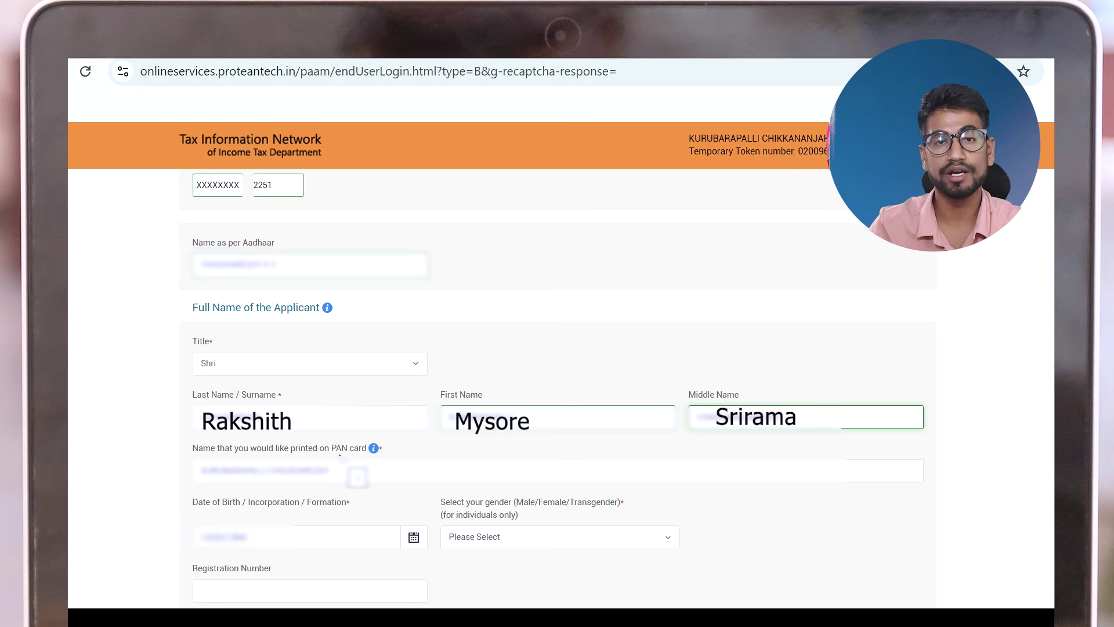
Replace the PAN-card print name with a shortened version using the applicant's initials
left_click_drag(365, 471, 174, 481)
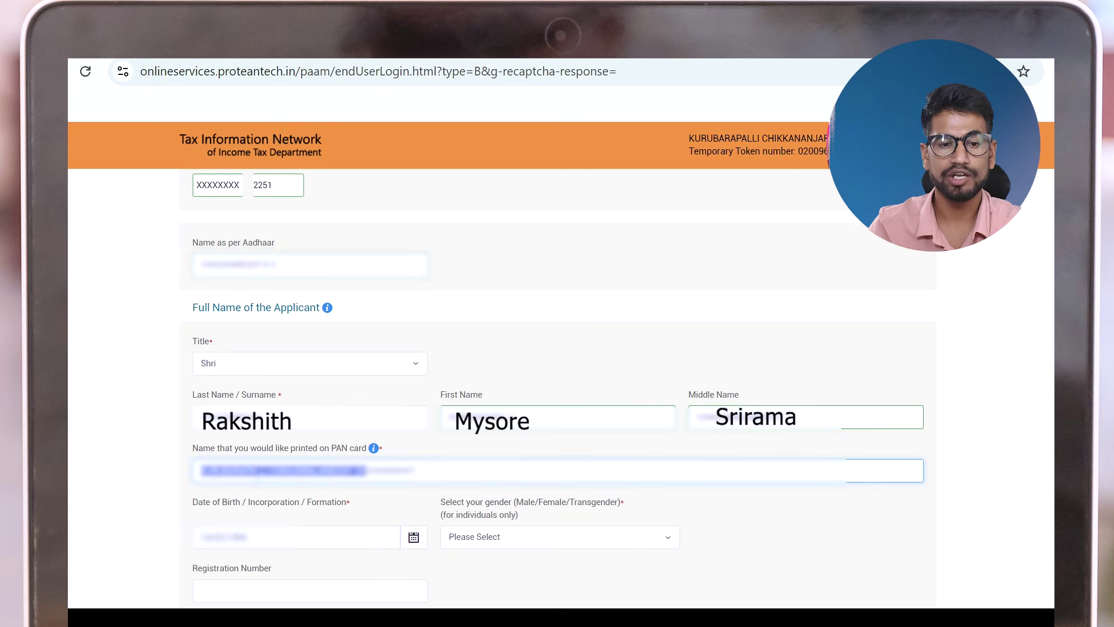
left_click(400, 454)
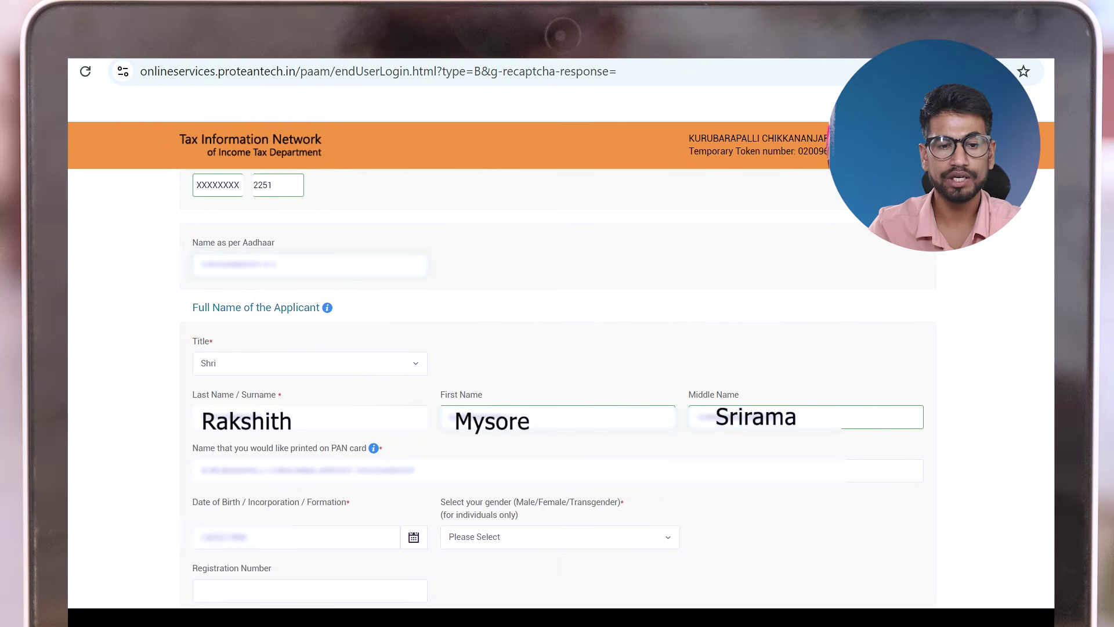
left_click(415, 470)
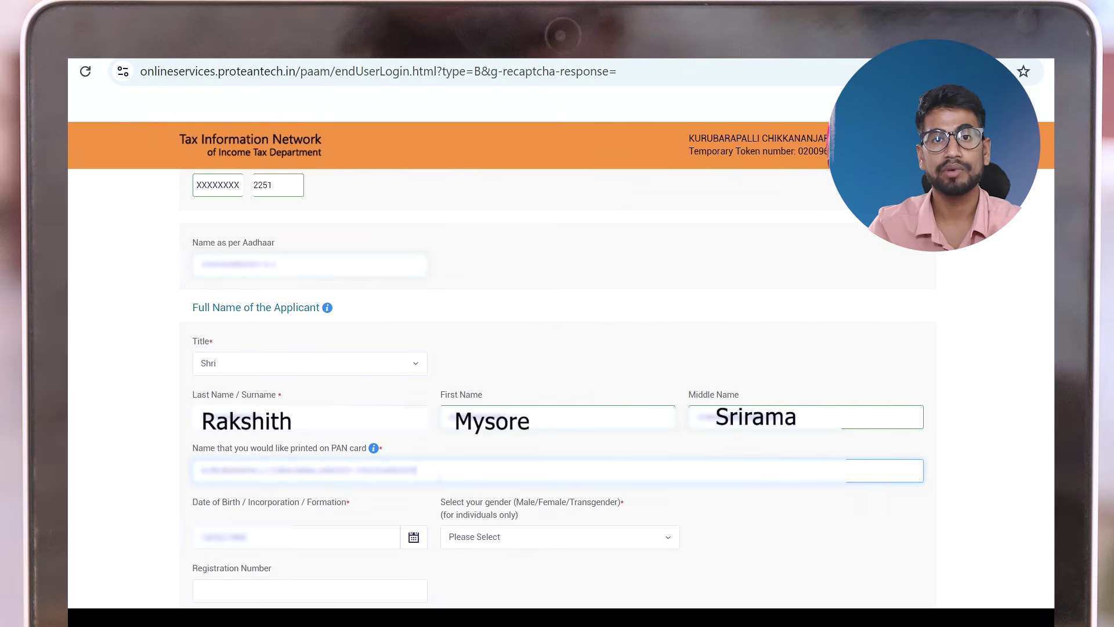
key("ctrl+a")
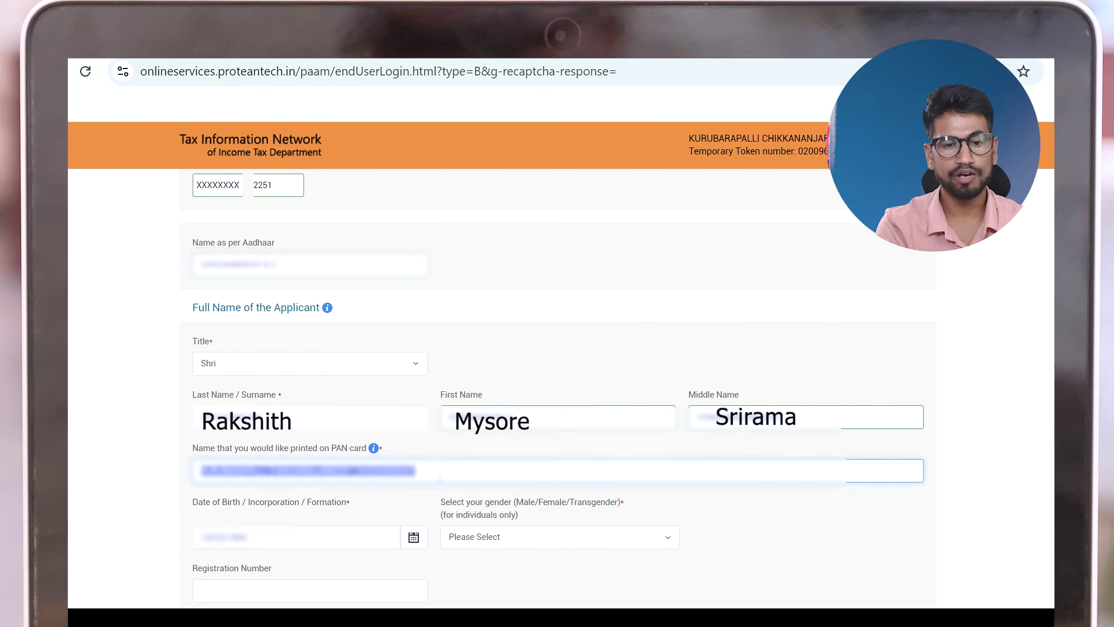
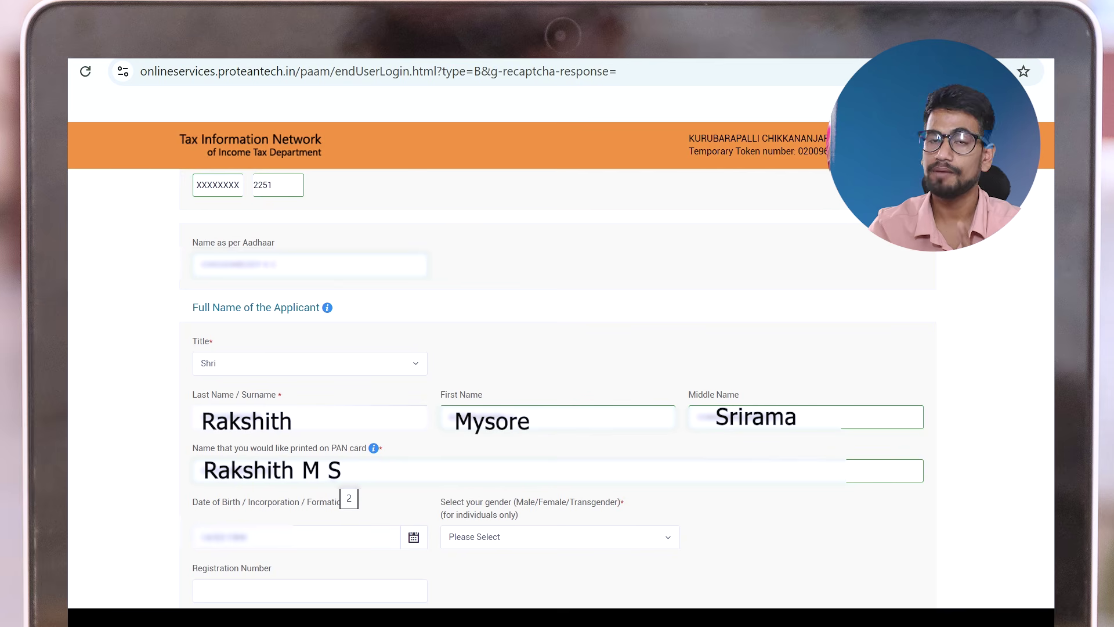
Set gender to Male and scroll down to the Details of Parents section
scroll(329, 372, "down", 3)
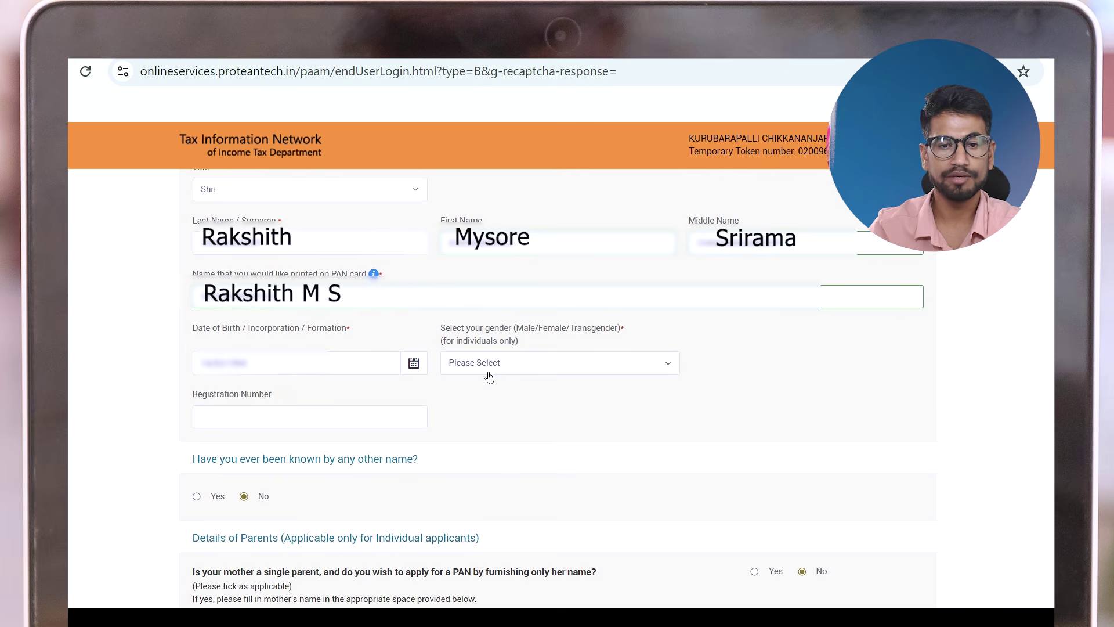
left_click(508, 368)
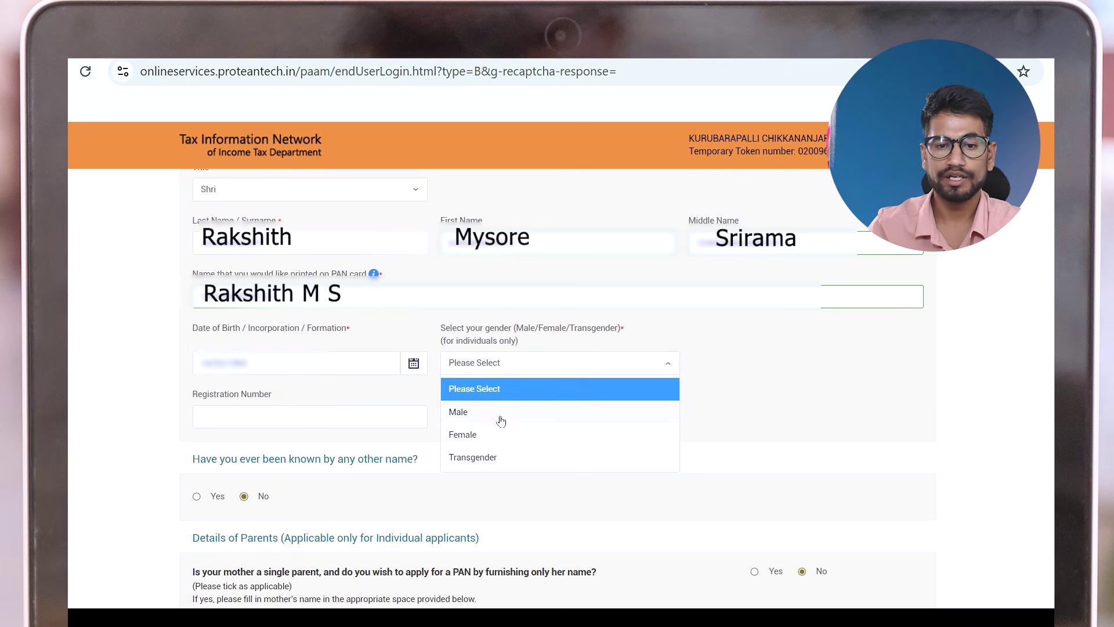
left_click(499, 416)
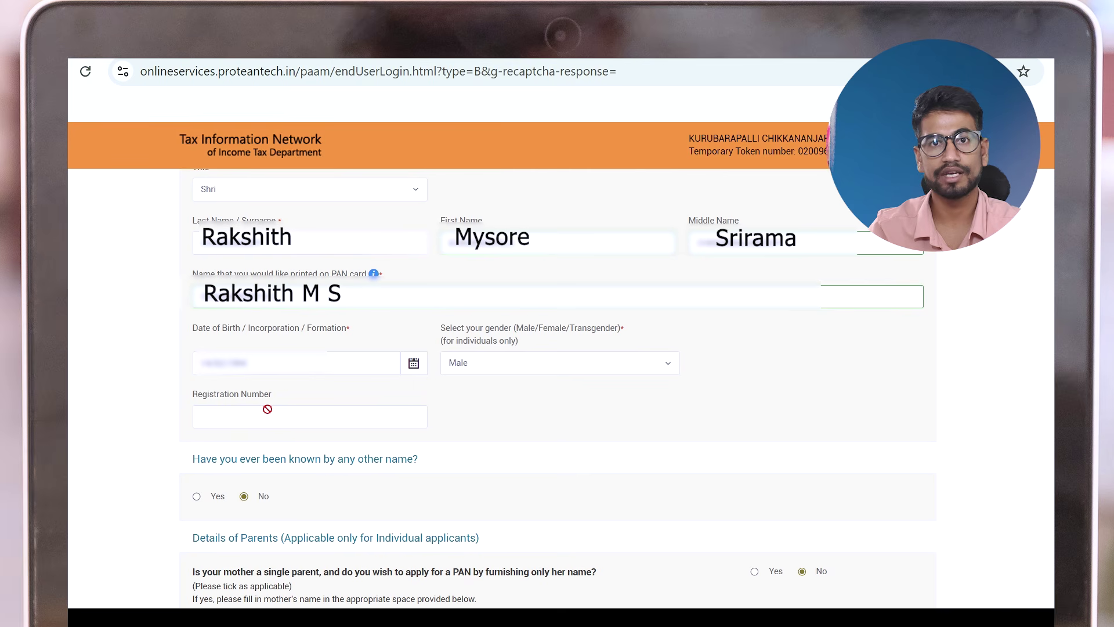
scroll(267, 409, "down", 2)
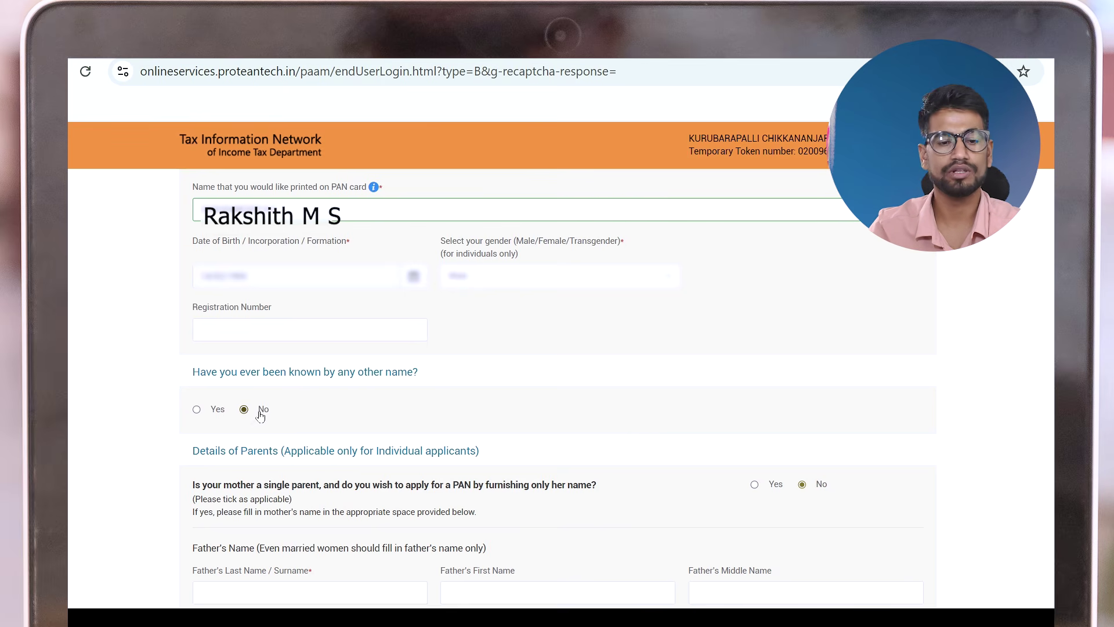
scroll(253, 419, "down", 5)
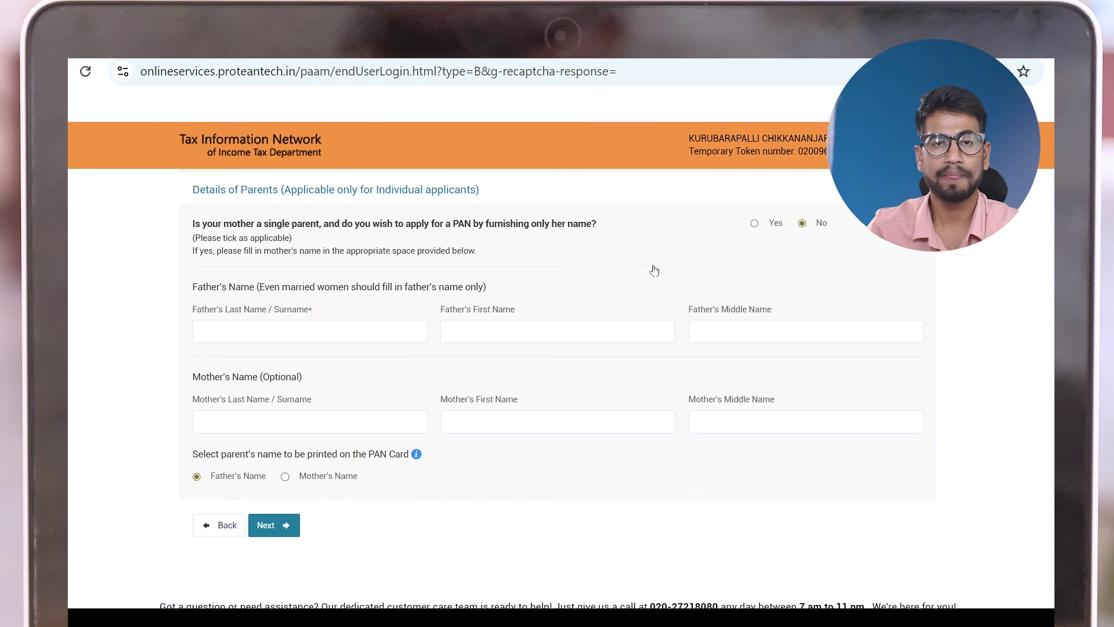
Fill in the father's surname and name fields, then go on to Contact & other details
left_click(281, 328)
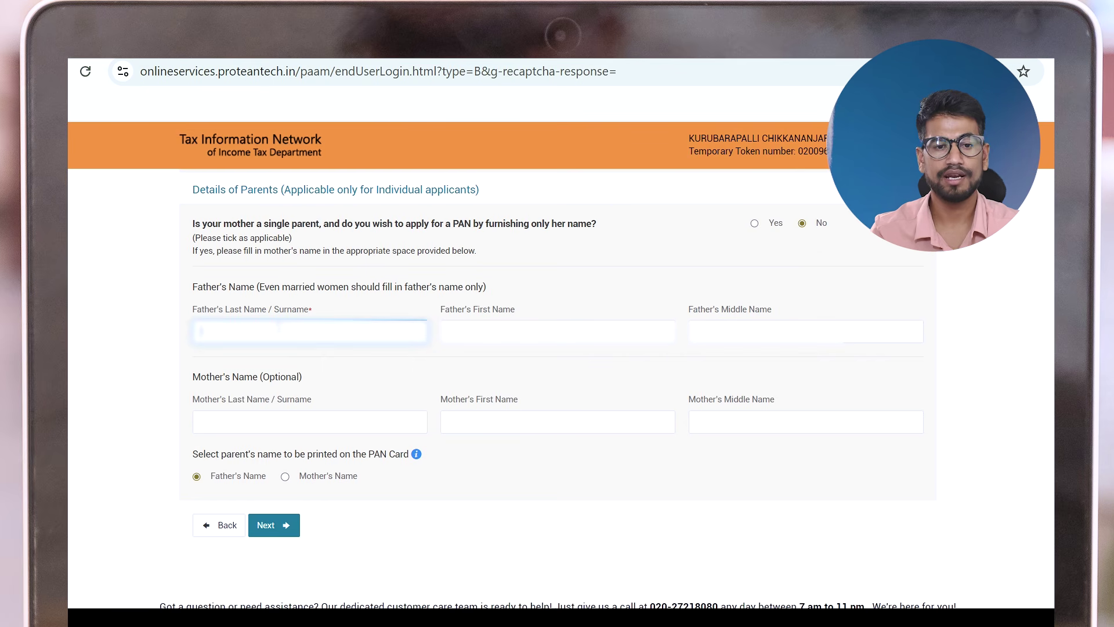
type("CHI")
key("BackSpace")
key("BackSpace")
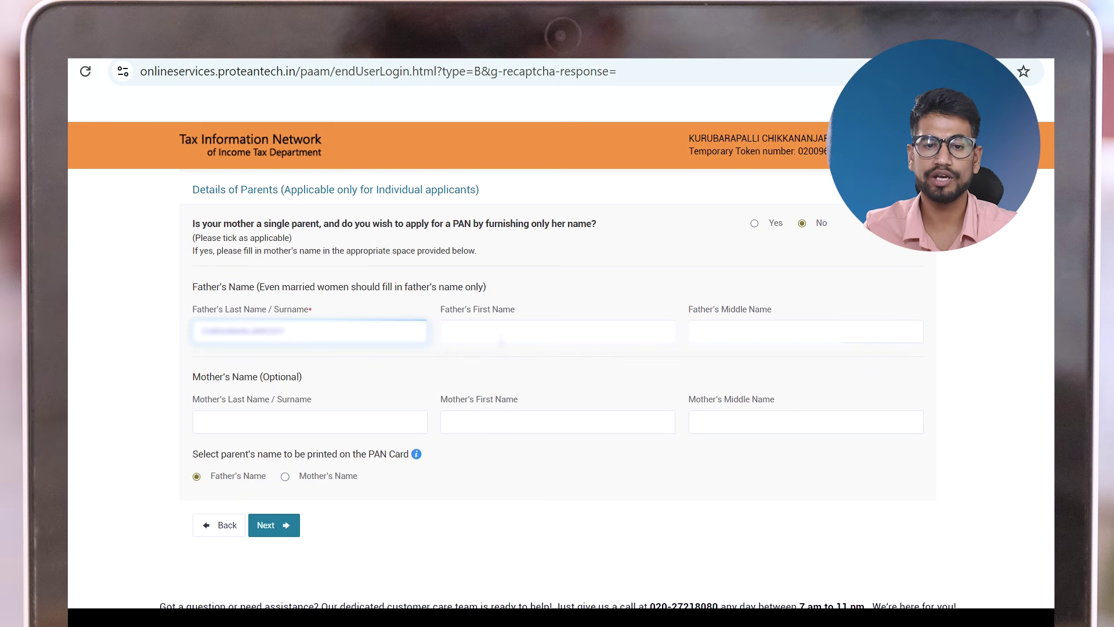
left_click(501, 338)
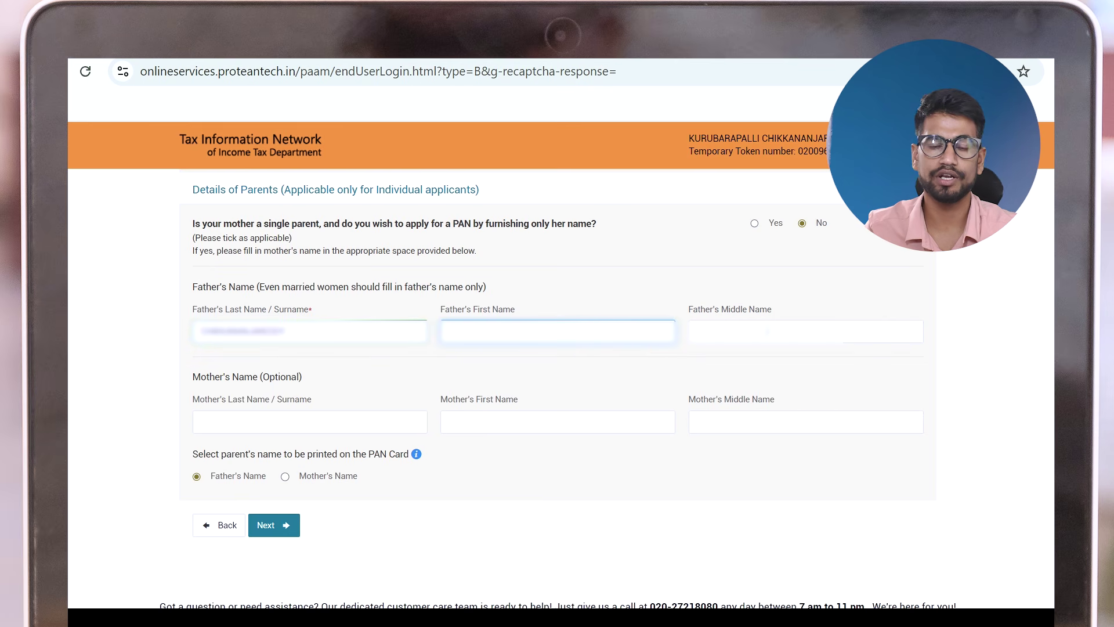
key("Tab")
left_click(558, 331)
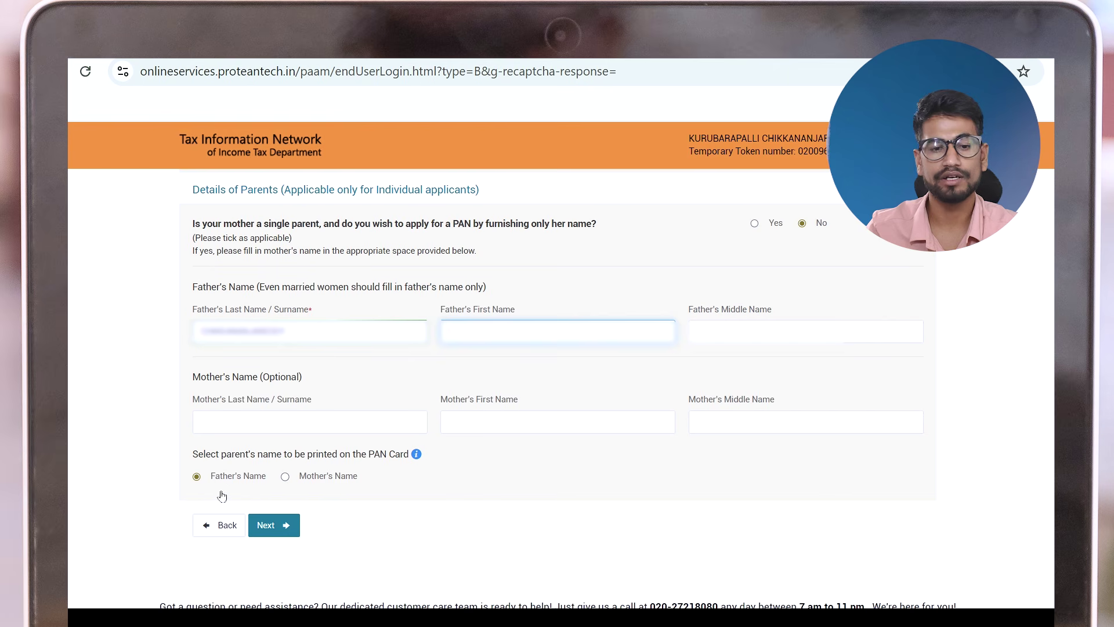
left_click(276, 525)
Declare that the applicant has no income and use the residence as the communication address
scroll(435, 221, "down", 3)
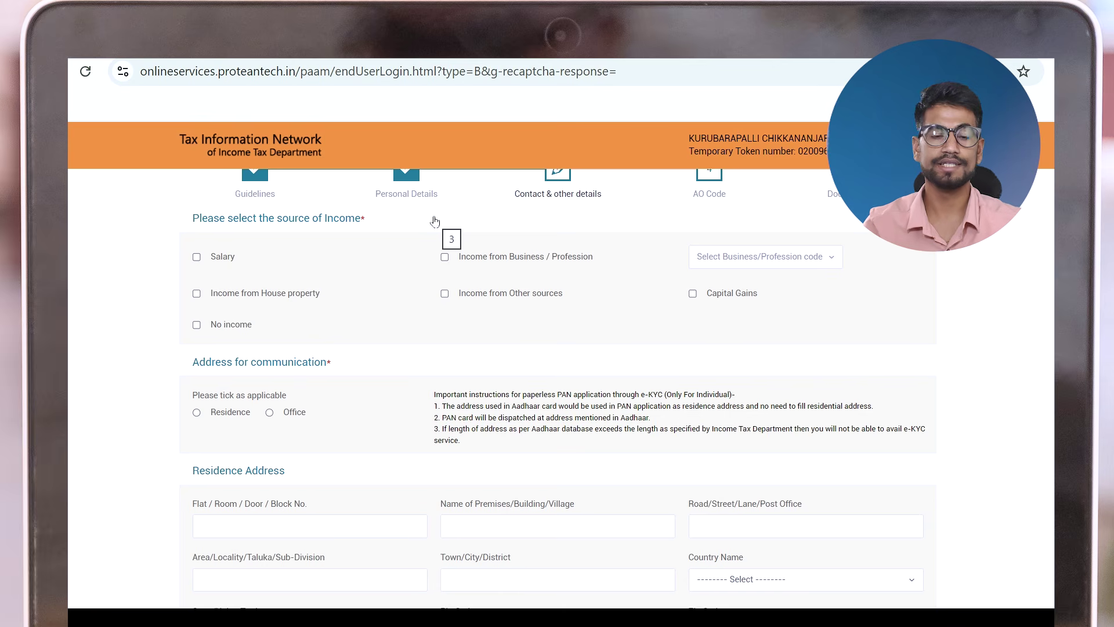
left_click(249, 323)
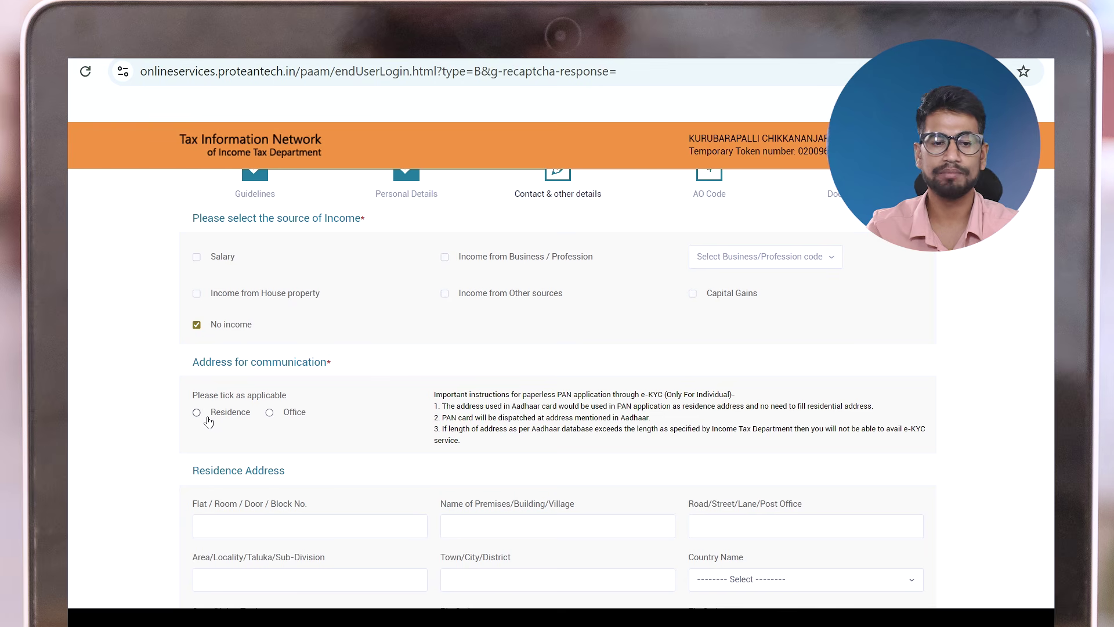
left_click(227, 413)
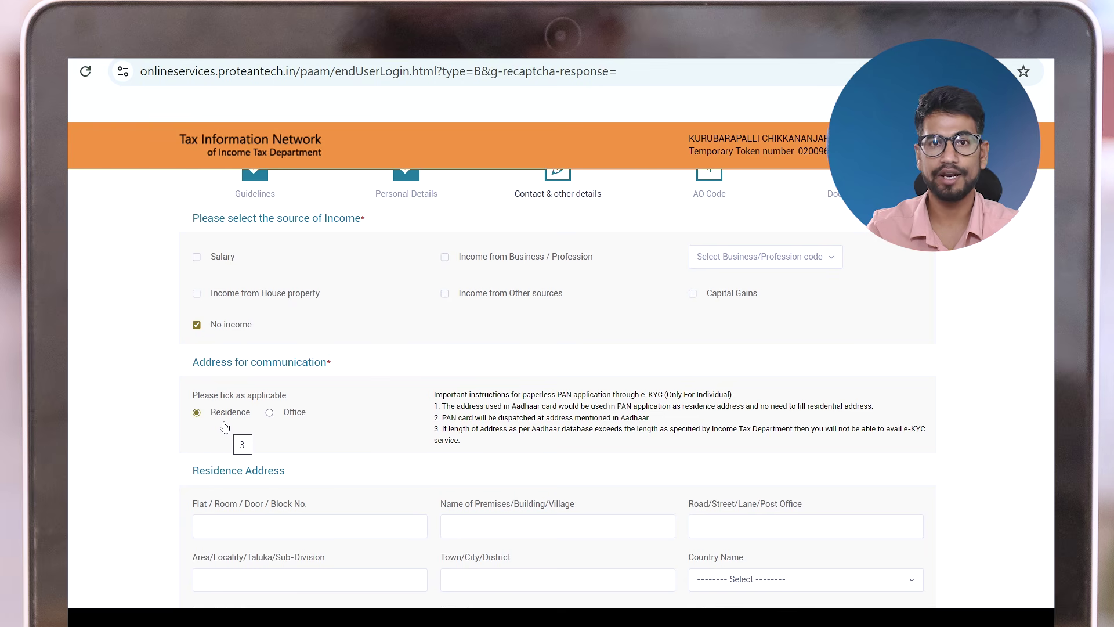
scroll(225, 428, "down", 3)
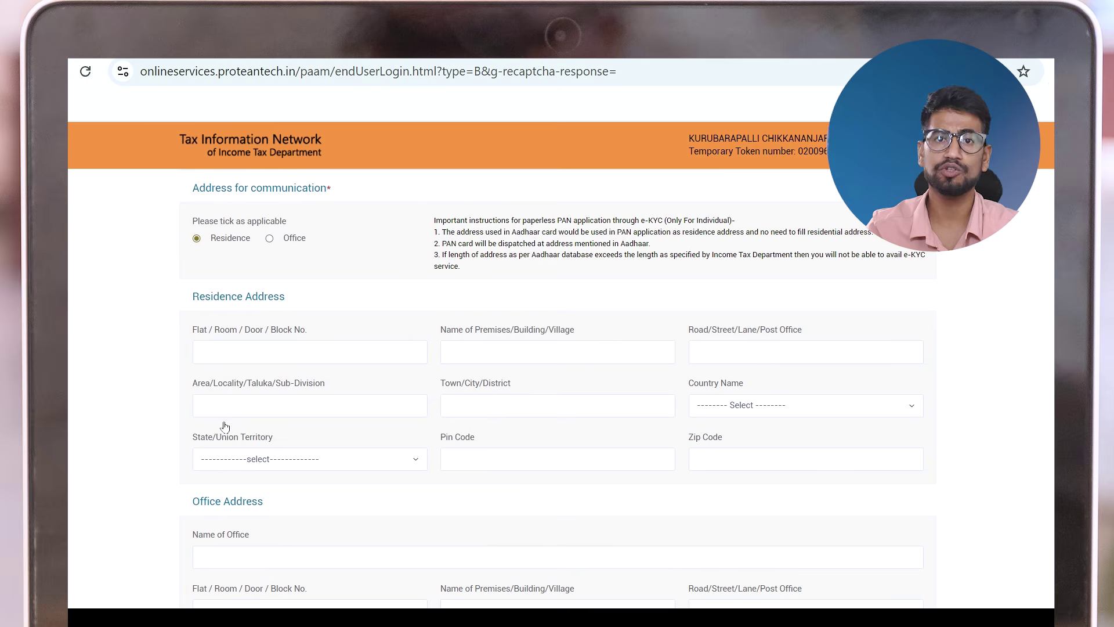
left_click(264, 342)
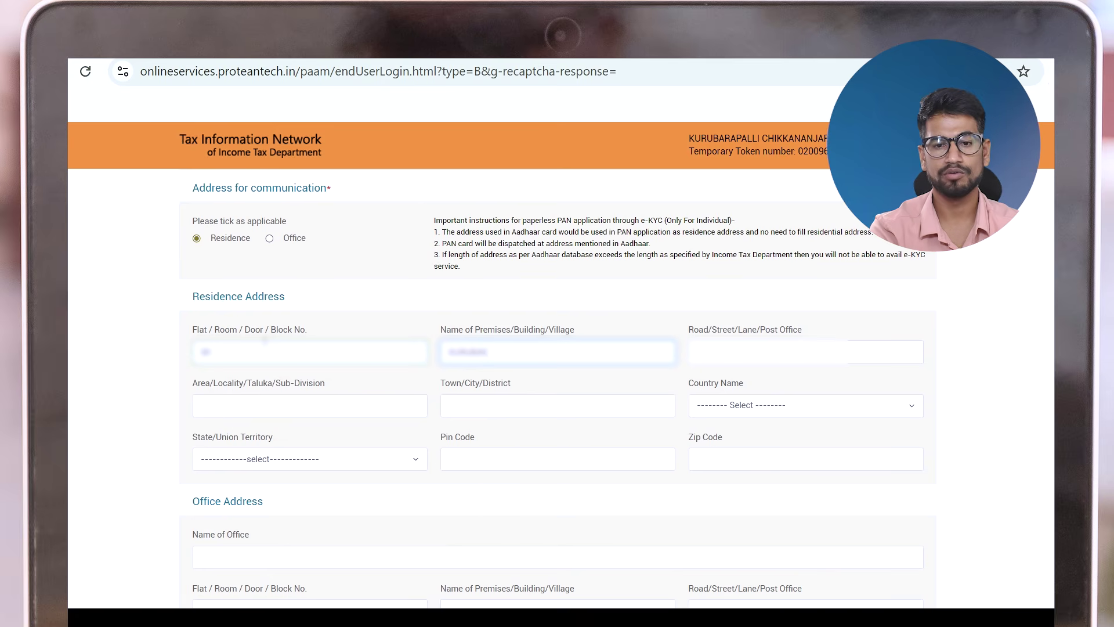
key("Tab")
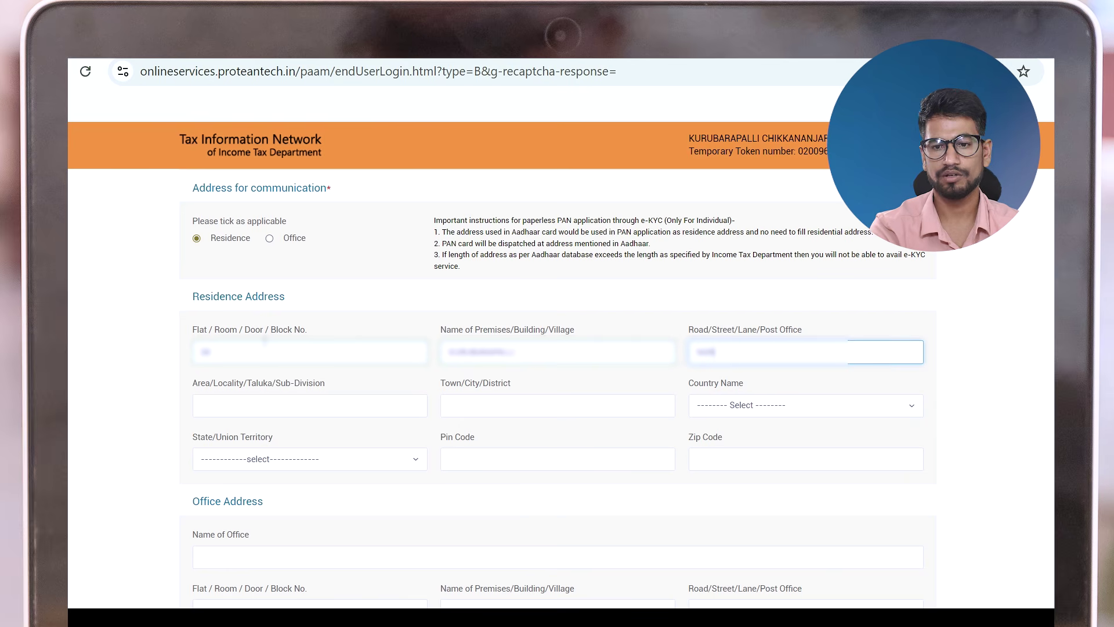
key("Tab")
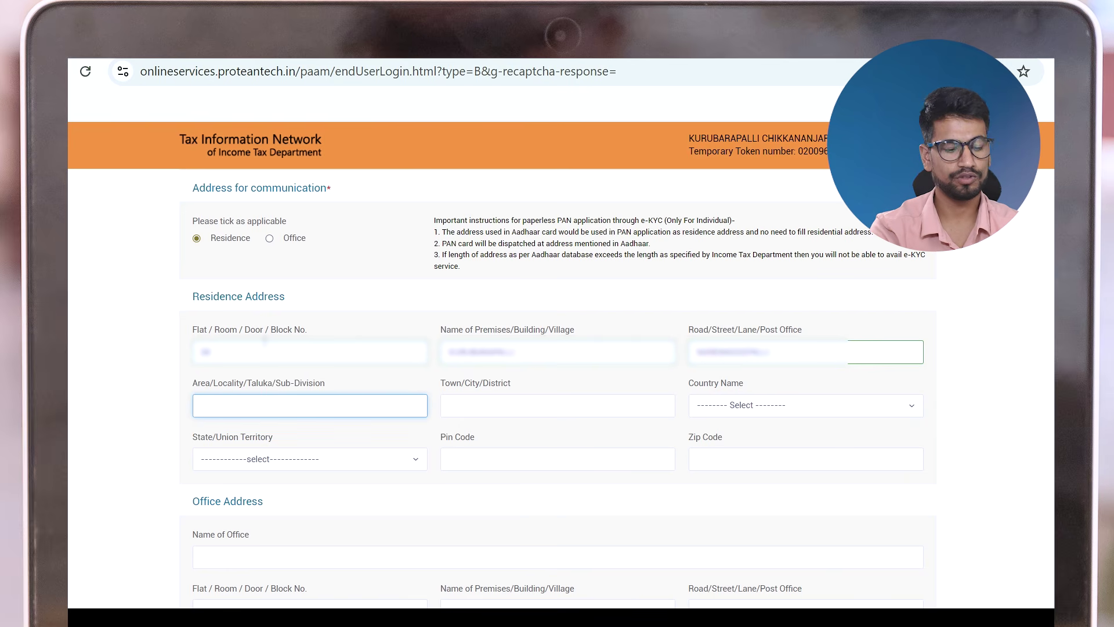
key("Tab")
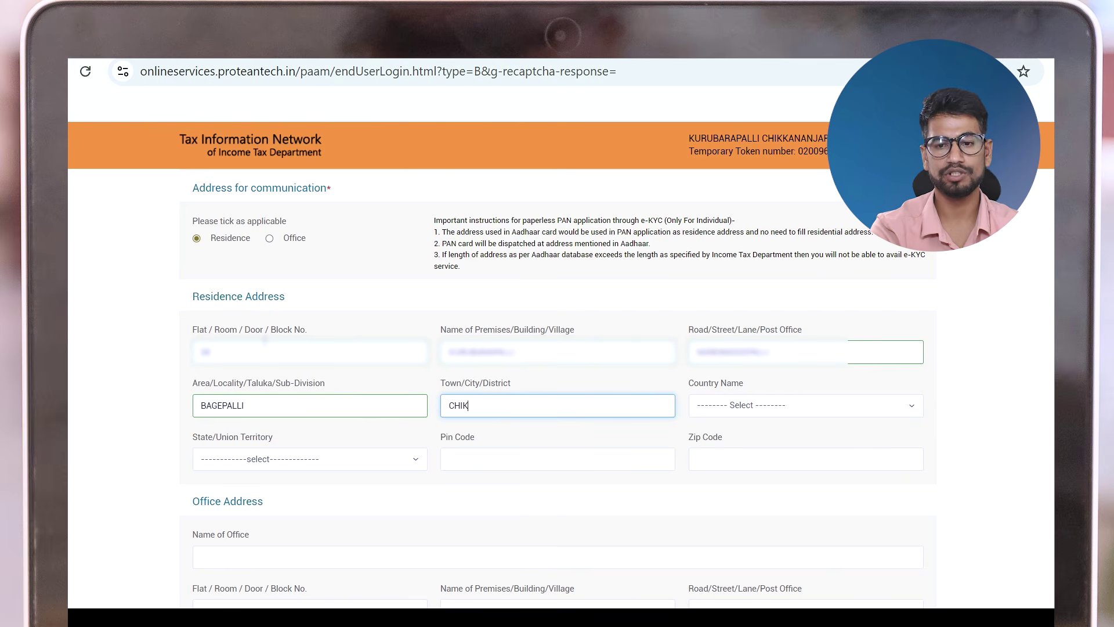
Set the residence country to INDIA and the state to KARNATAKA, dismissing the save alert
left_click(819, 406)
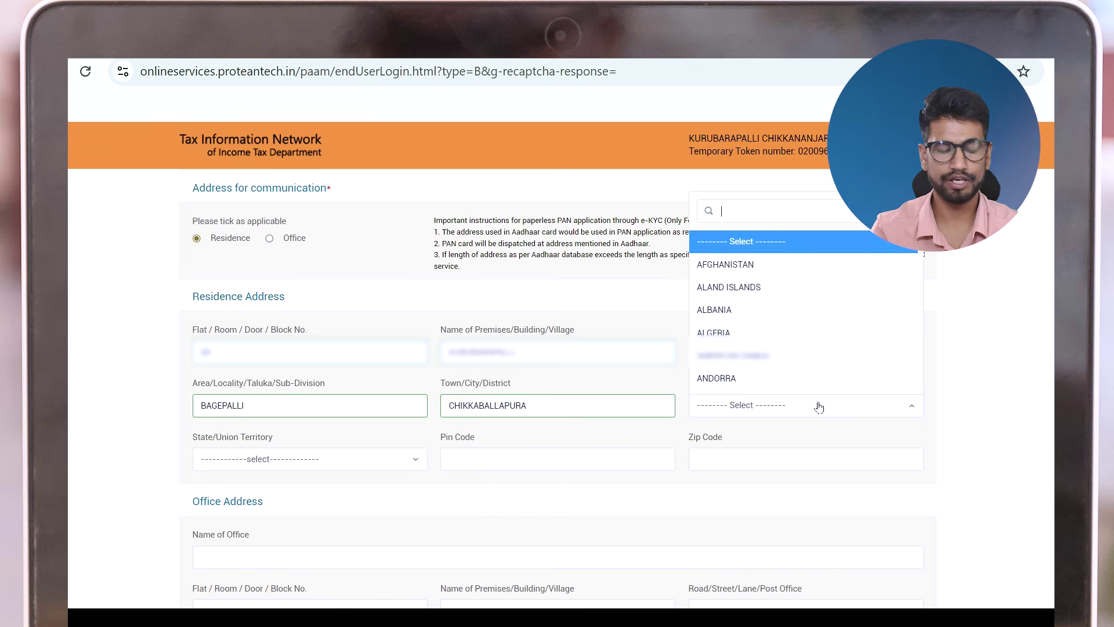
type("in")
key("Return")
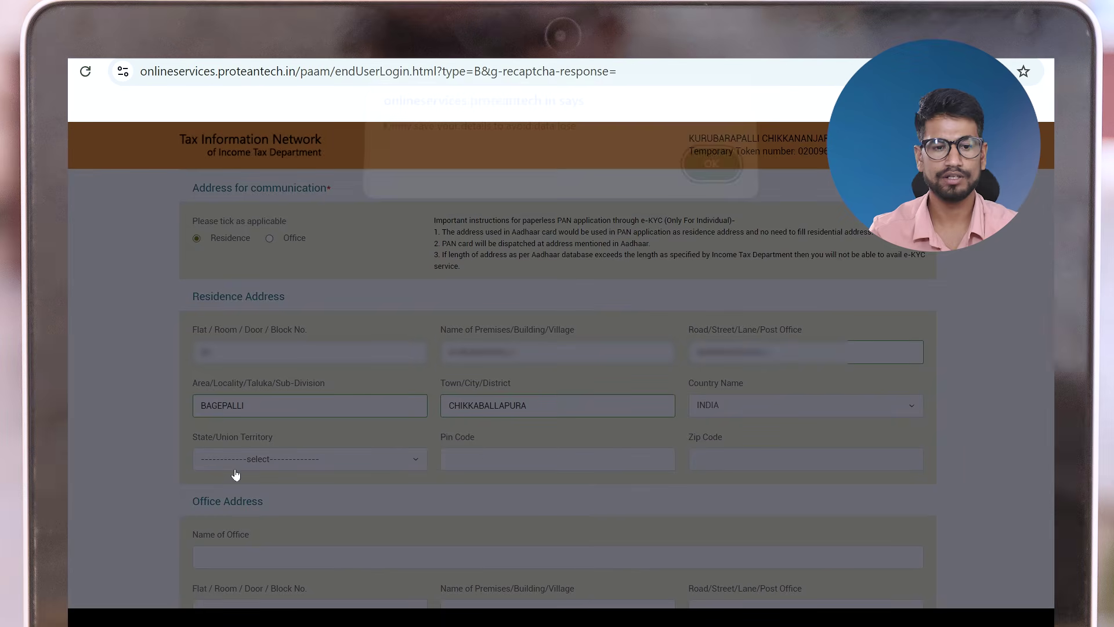
left_click(710, 179)
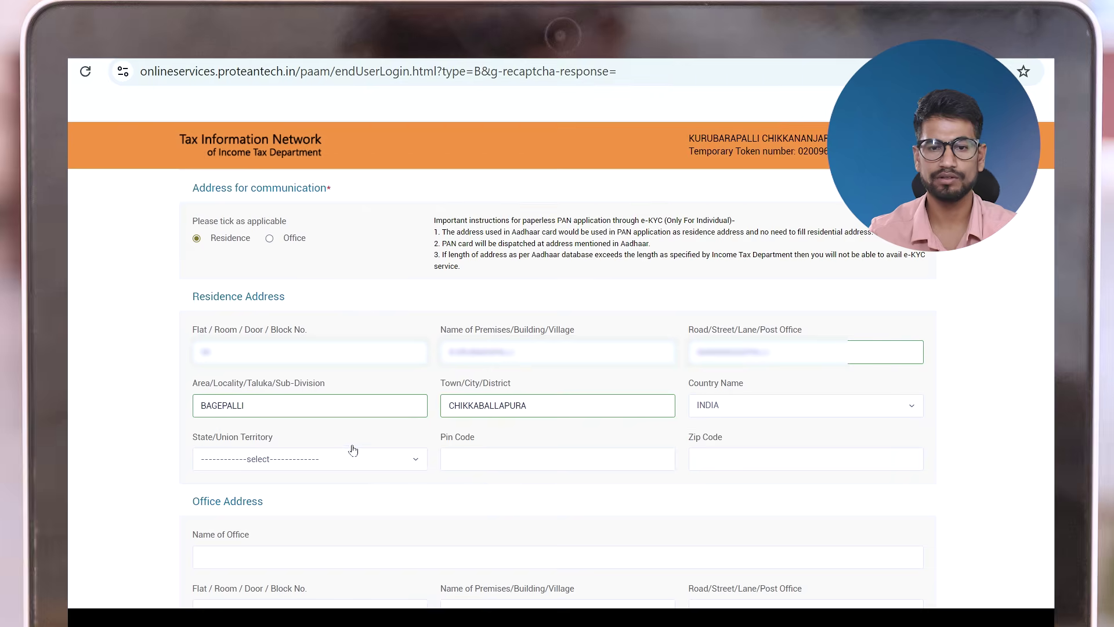
left_click(341, 459)
type("kar")
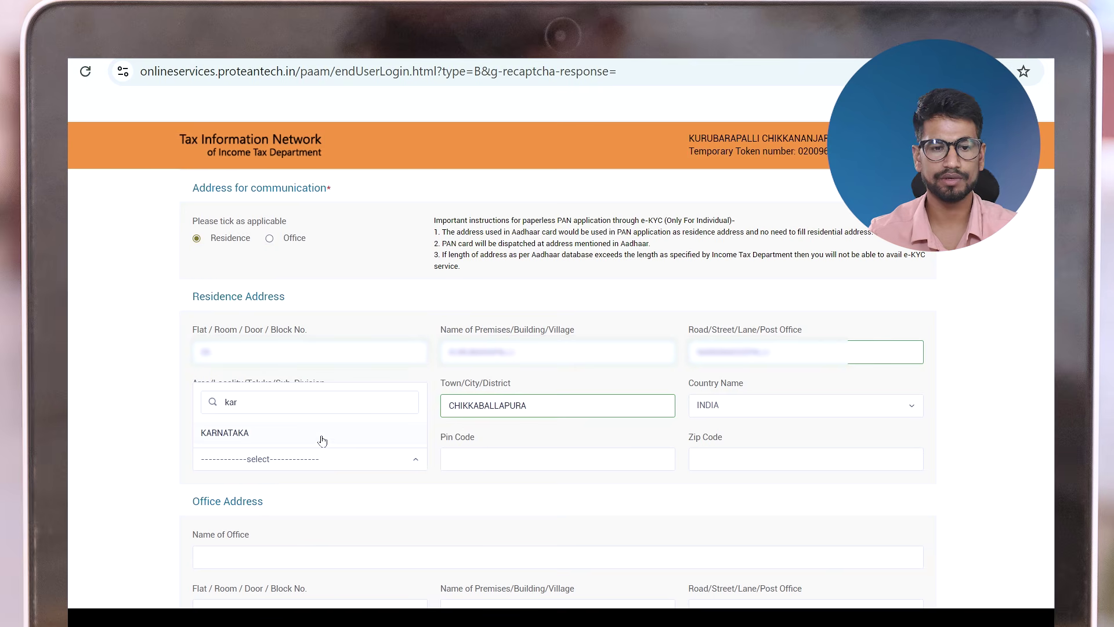
left_click(321, 438)
left_click(527, 464)
Finish pin code 560107, set the ISD code to INDIA (91), and continue to the AO Code step
type("560")
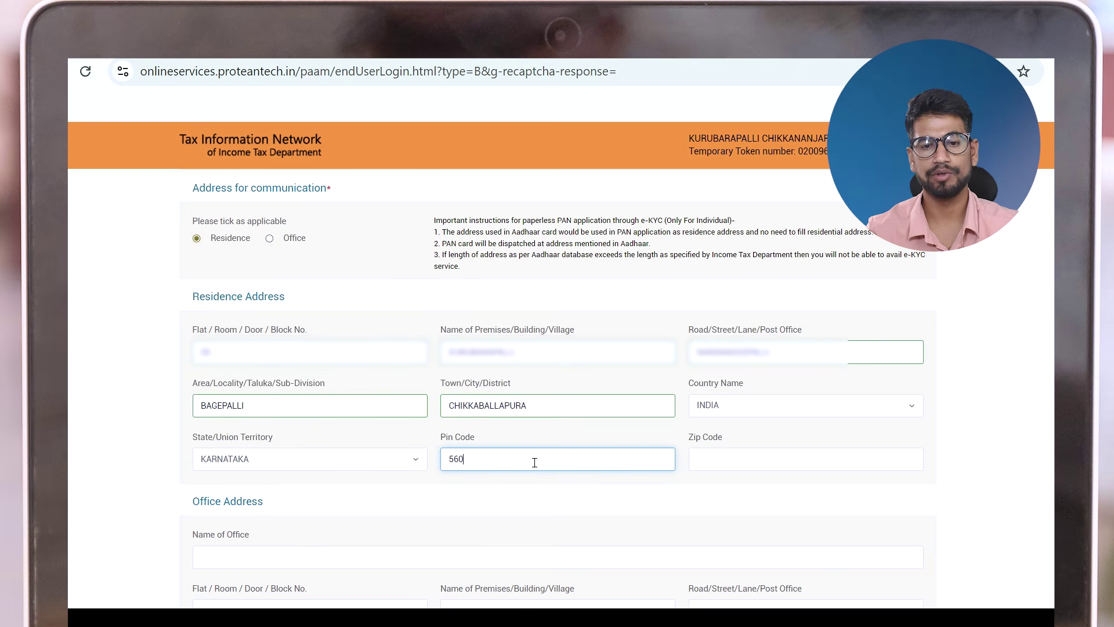
type("107")
scroll(535, 462, "down", 3)
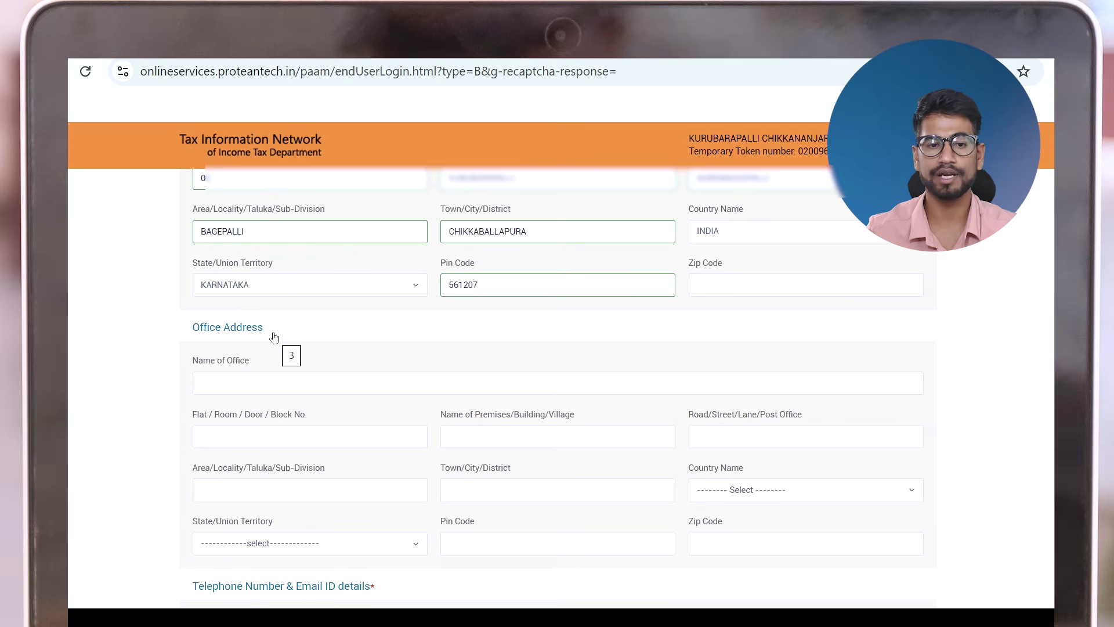
scroll(273, 338, "down", 5)
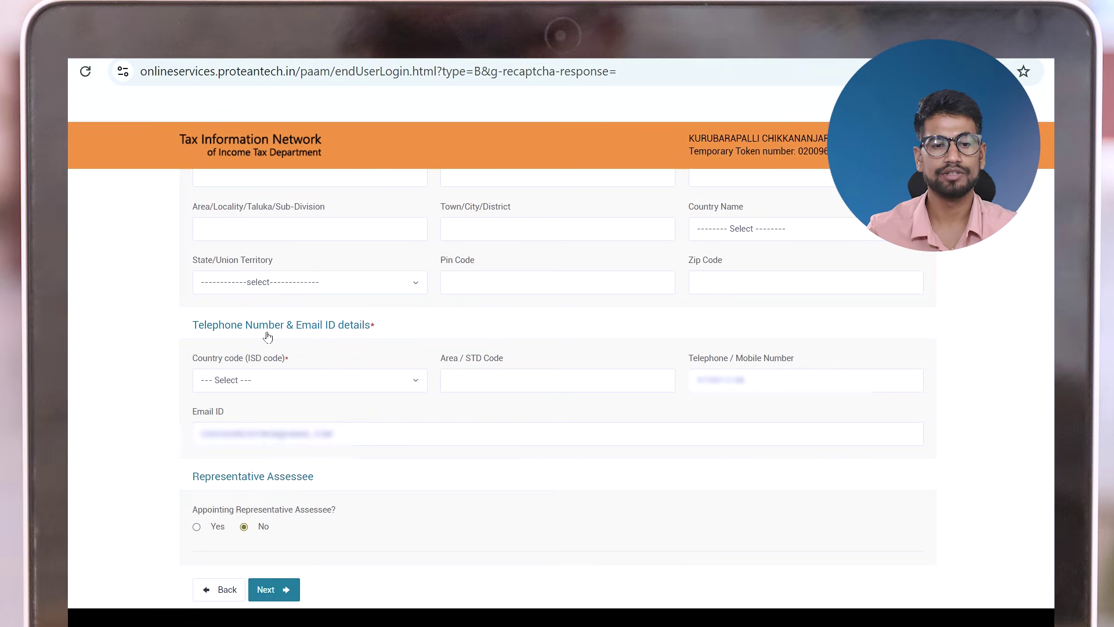
left_click(276, 380)
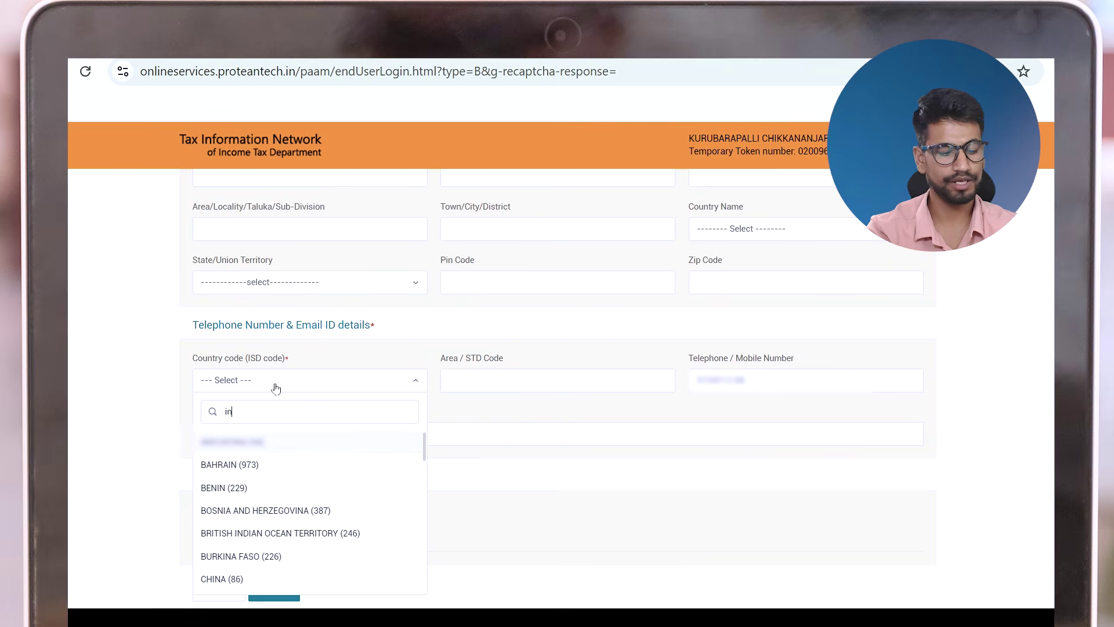
type("india")
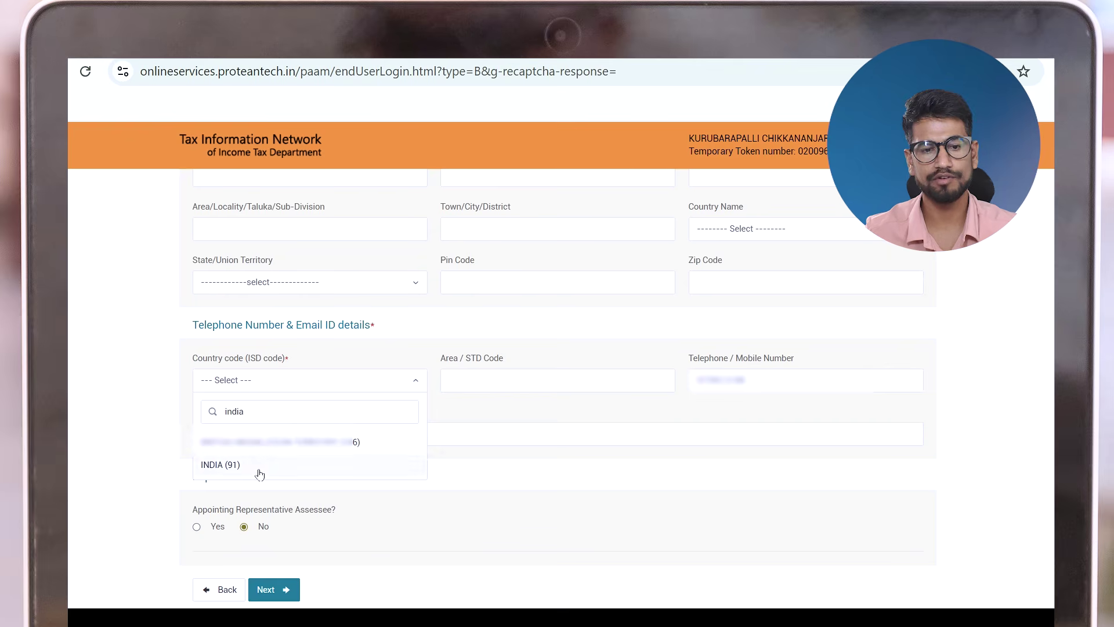
left_click(258, 470)
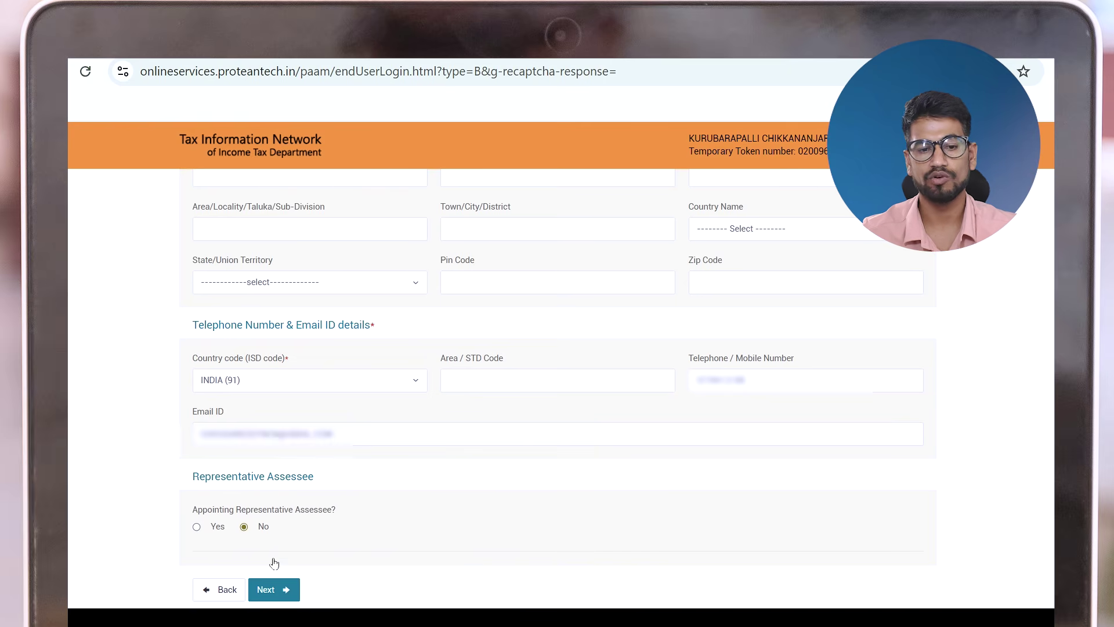
scroll(306, 565, "down", 2)
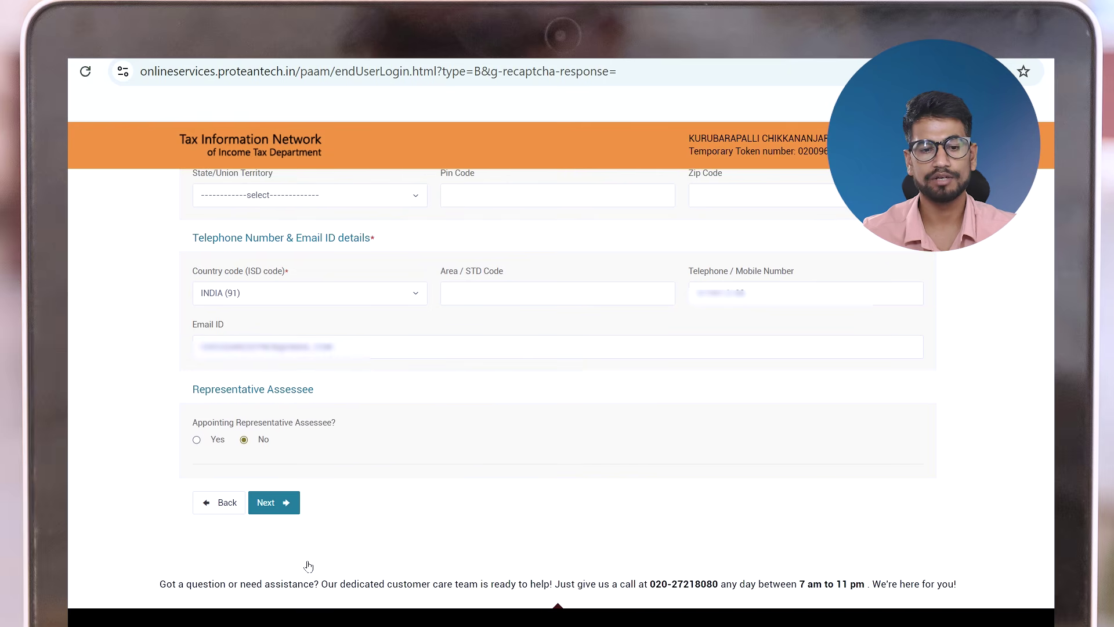
left_click(284, 514)
Search AO codes as an Indian citizen for state KARNATAKA and city CHIKABALLAPUR
scroll(209, 280, "down", 3)
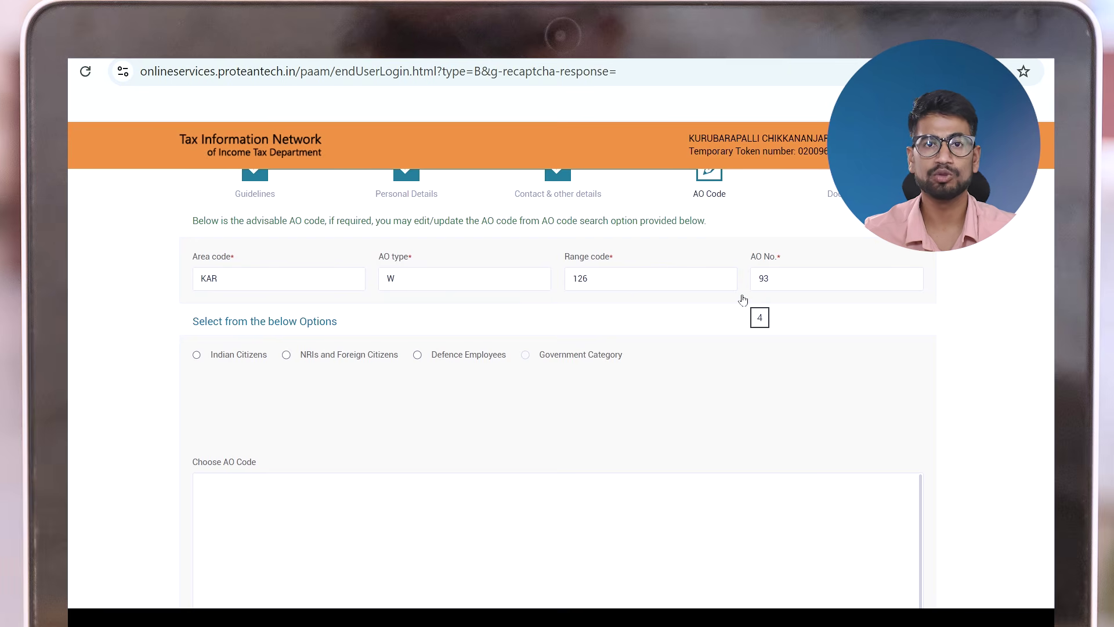
left_click(233, 364)
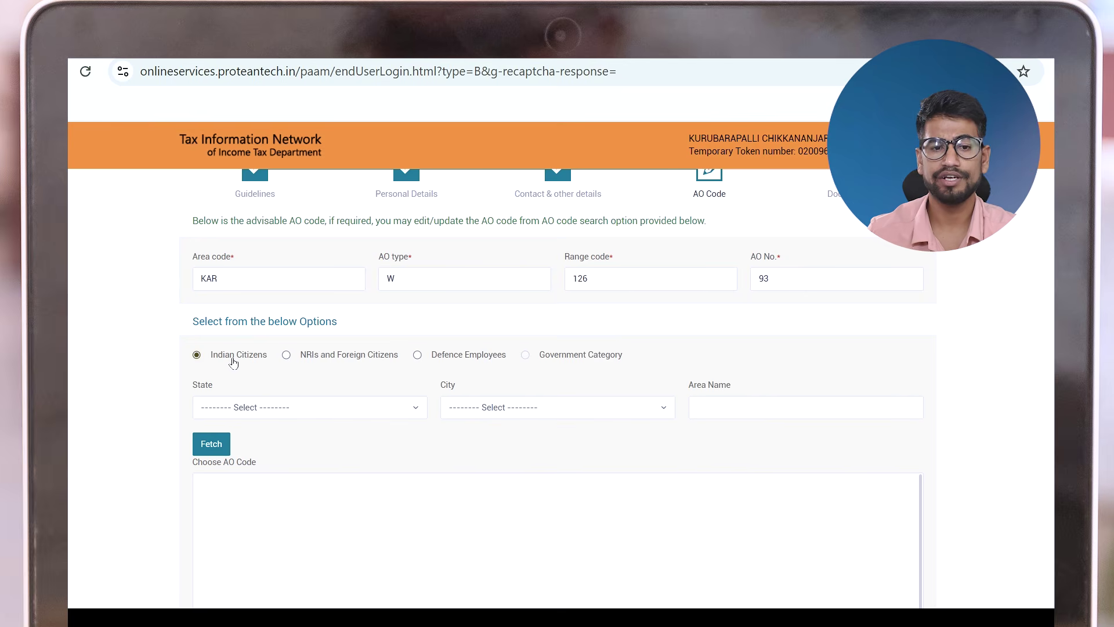
left_click(249, 410)
type("ka")
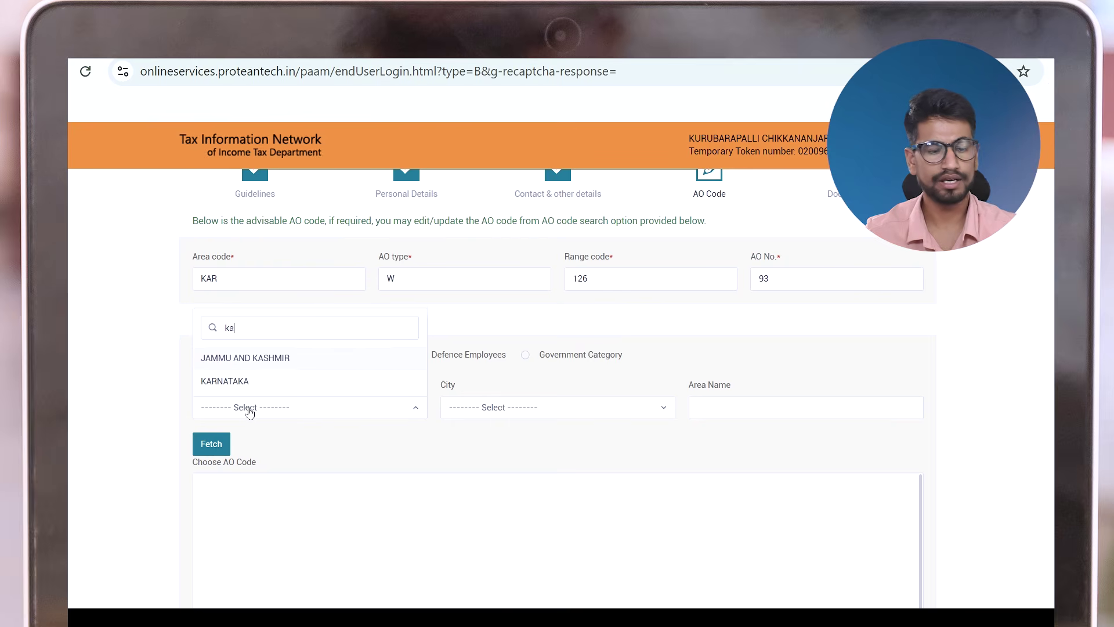
type("r")
left_click(259, 388)
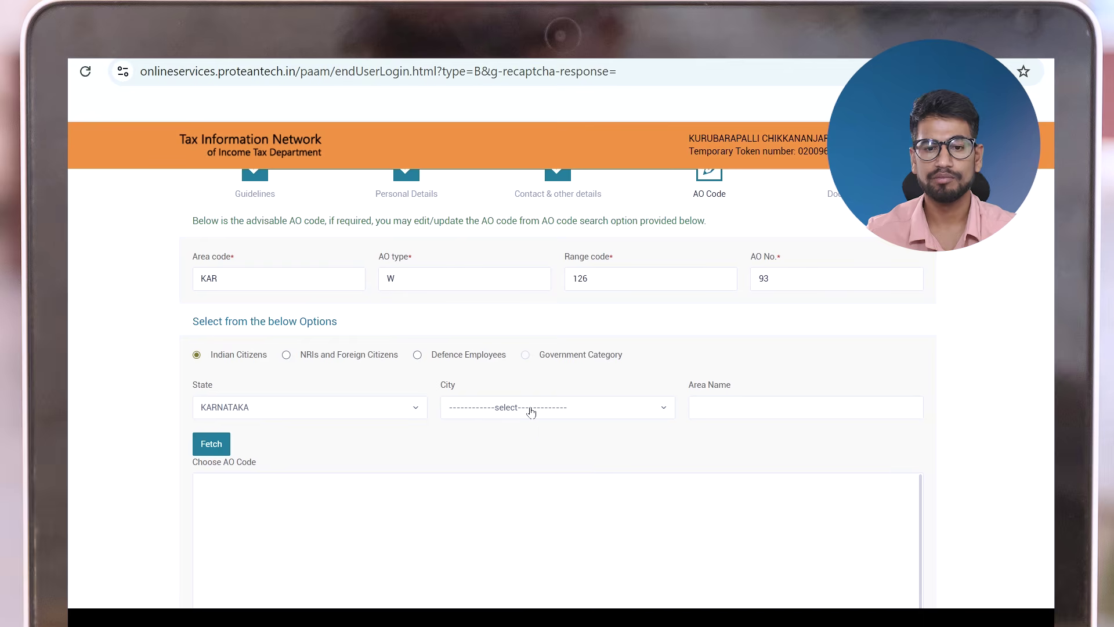
left_click(531, 411)
type("chik")
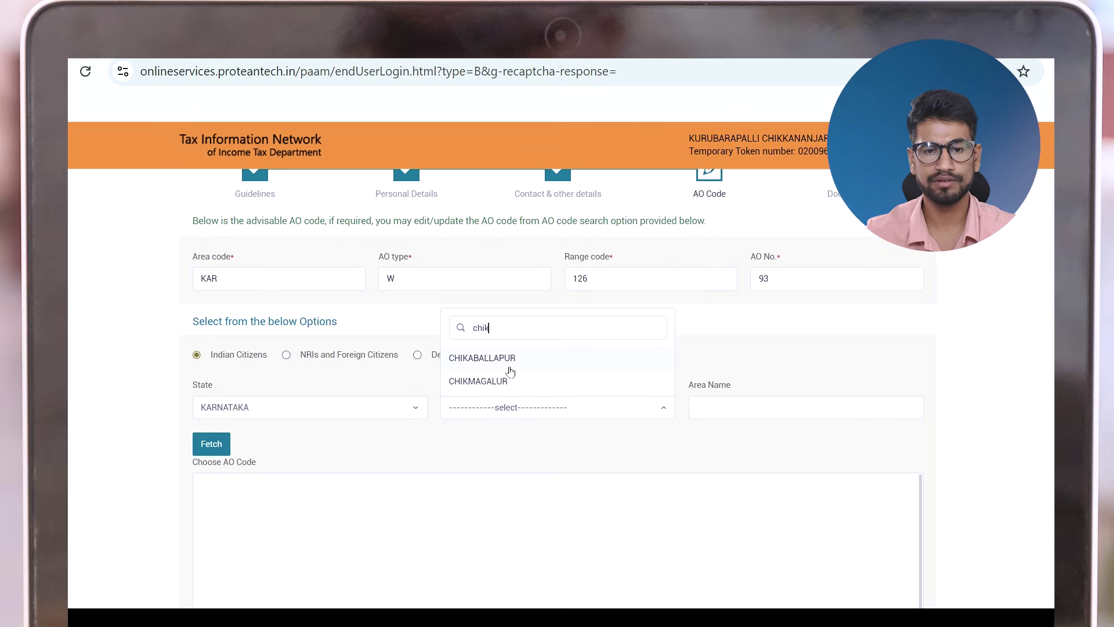
left_click(510, 366)
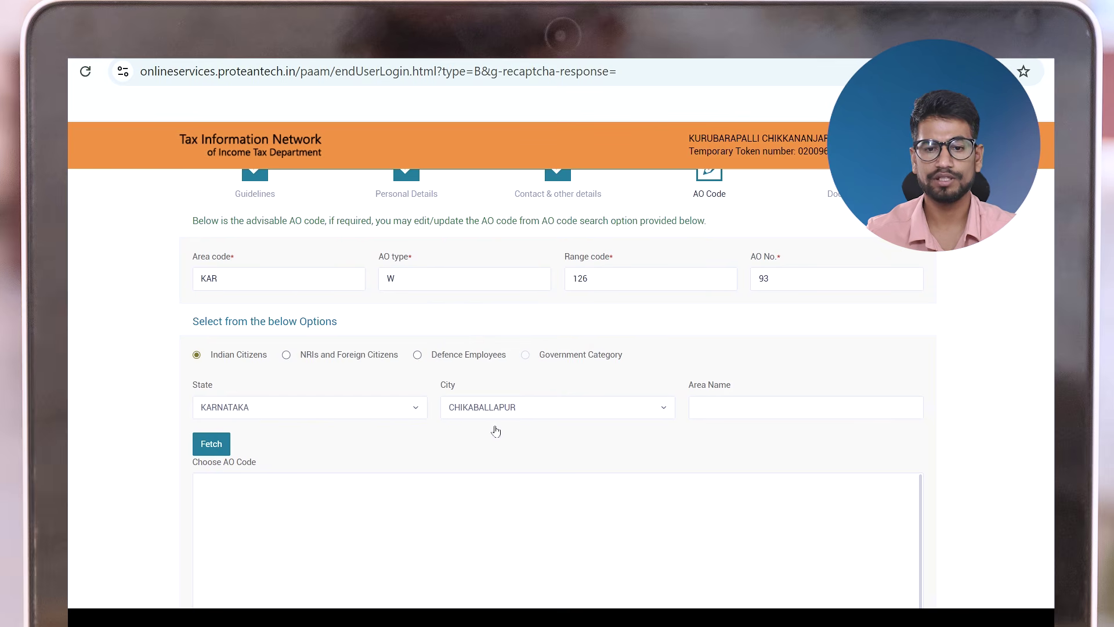
left_click(210, 447)
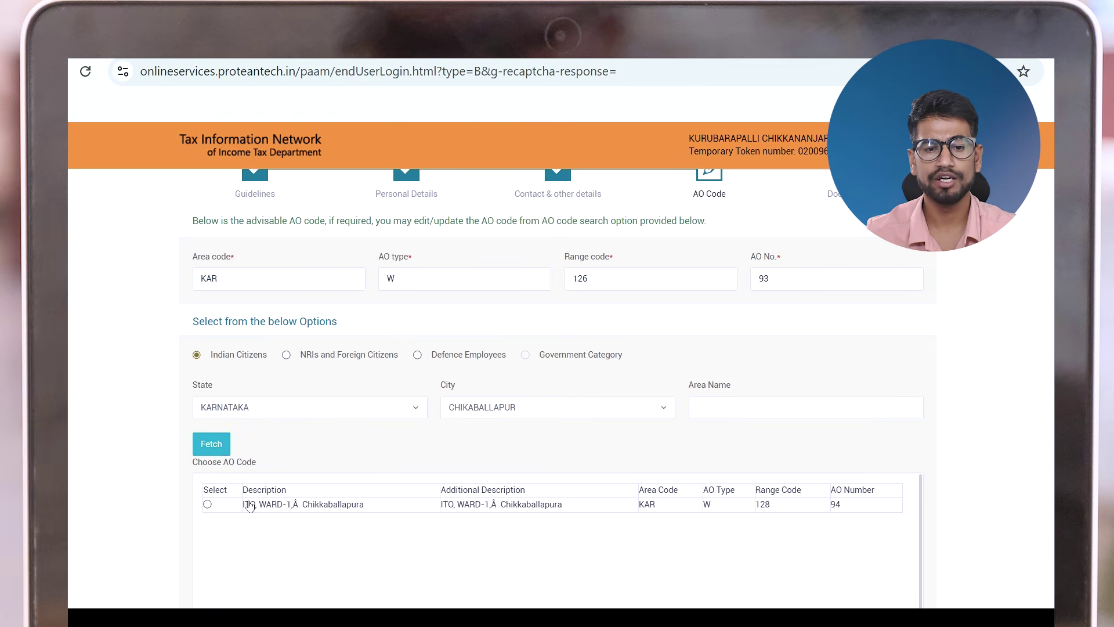
Select the ITO WARD-1 Chikkaballapura AO code (KAR W 128 94) and continue
left_click(207, 504)
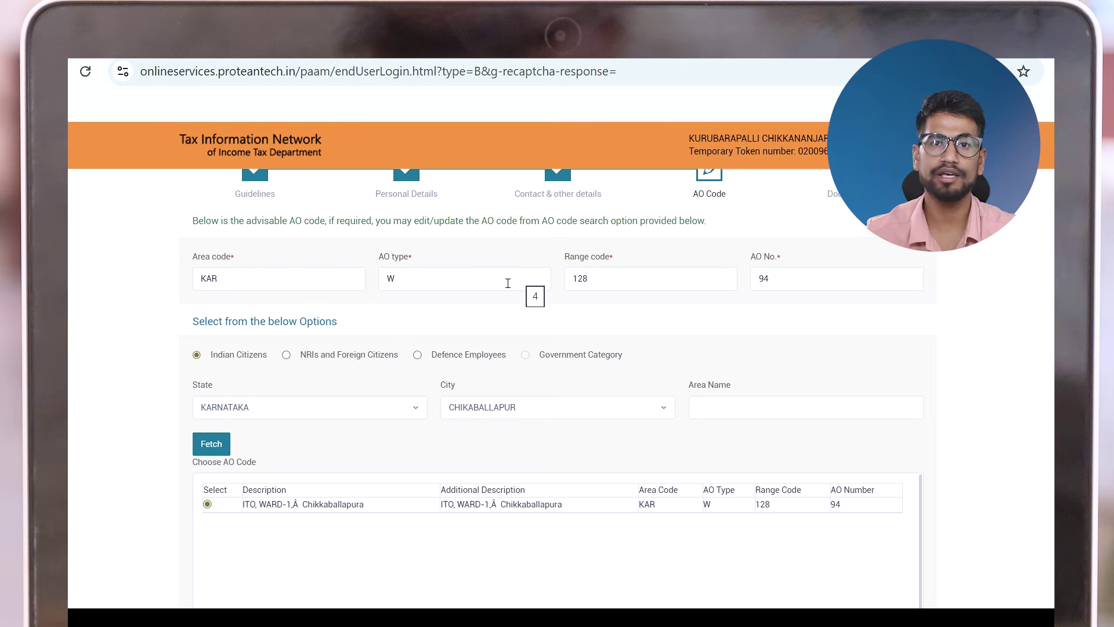
scroll(487, 360, "down", 5)
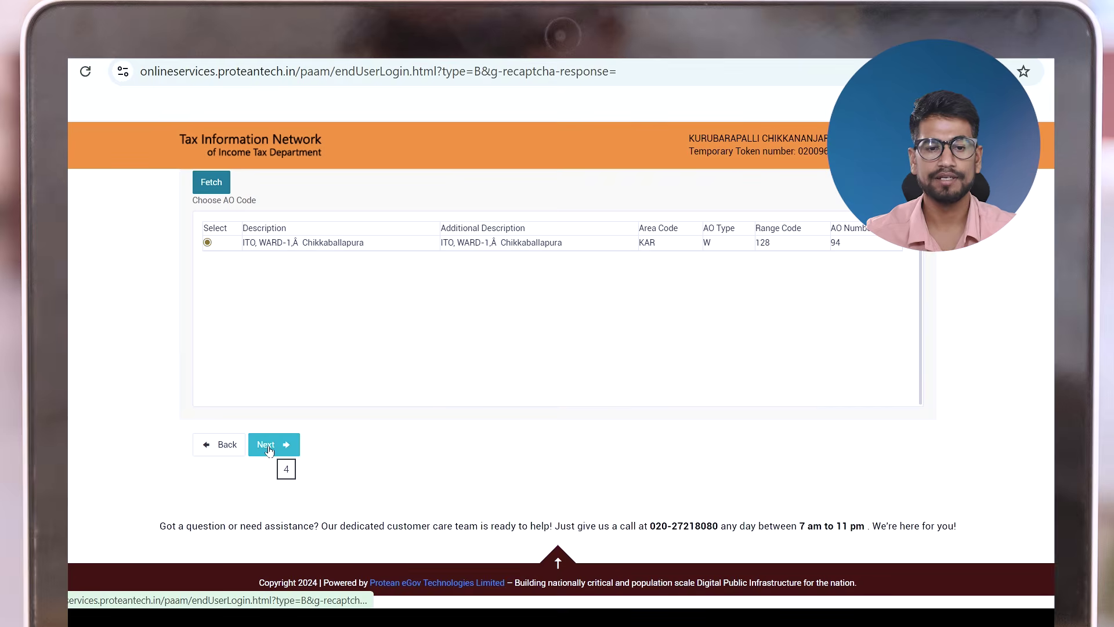
left_click(272, 446)
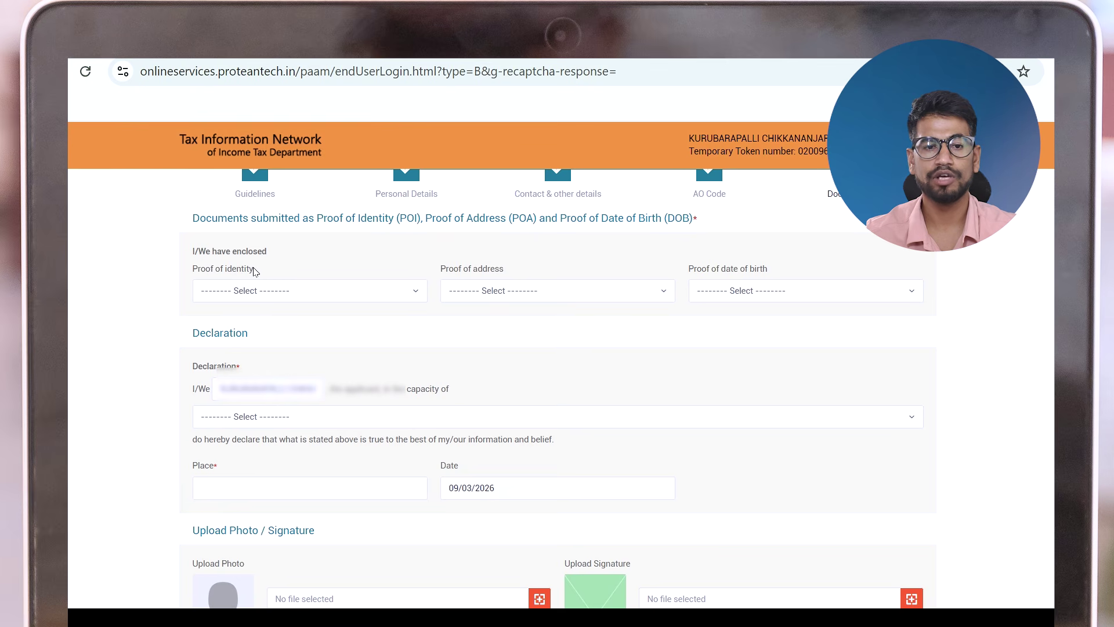
Select AADHAAR Card as both the proof of identity and the proof of address
left_click(250, 304)
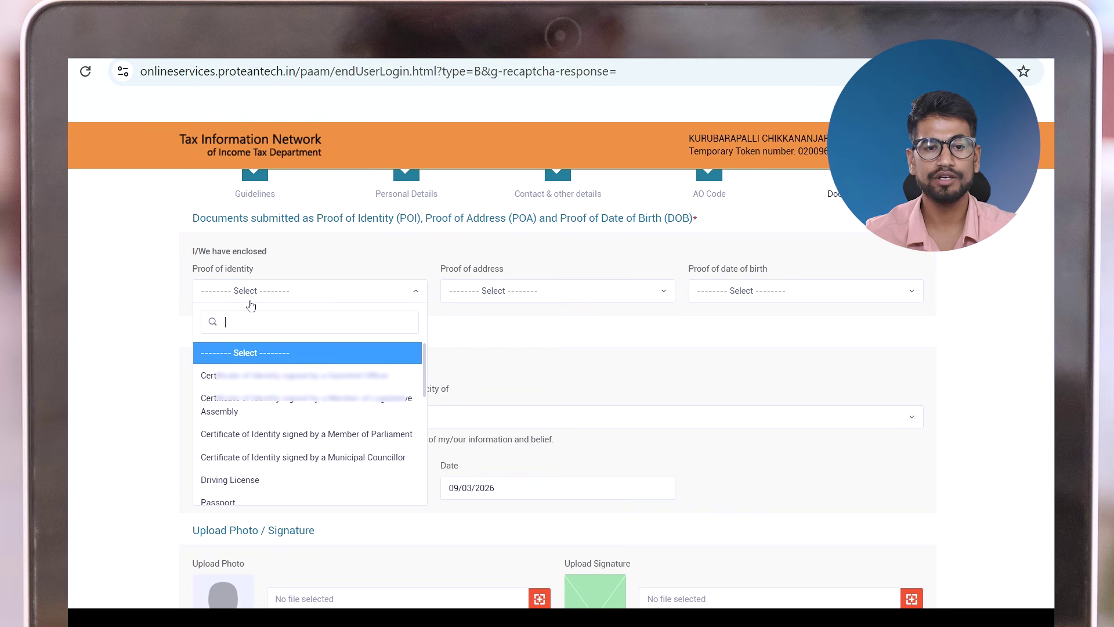
scroll(235, 443, "down", 5)
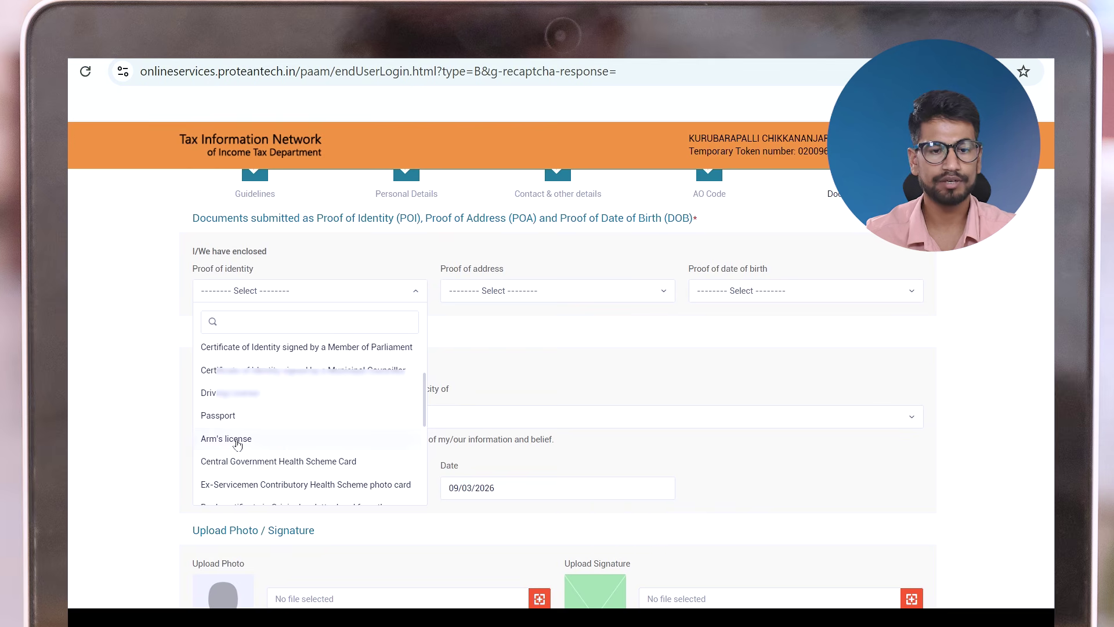
left_click(239, 449)
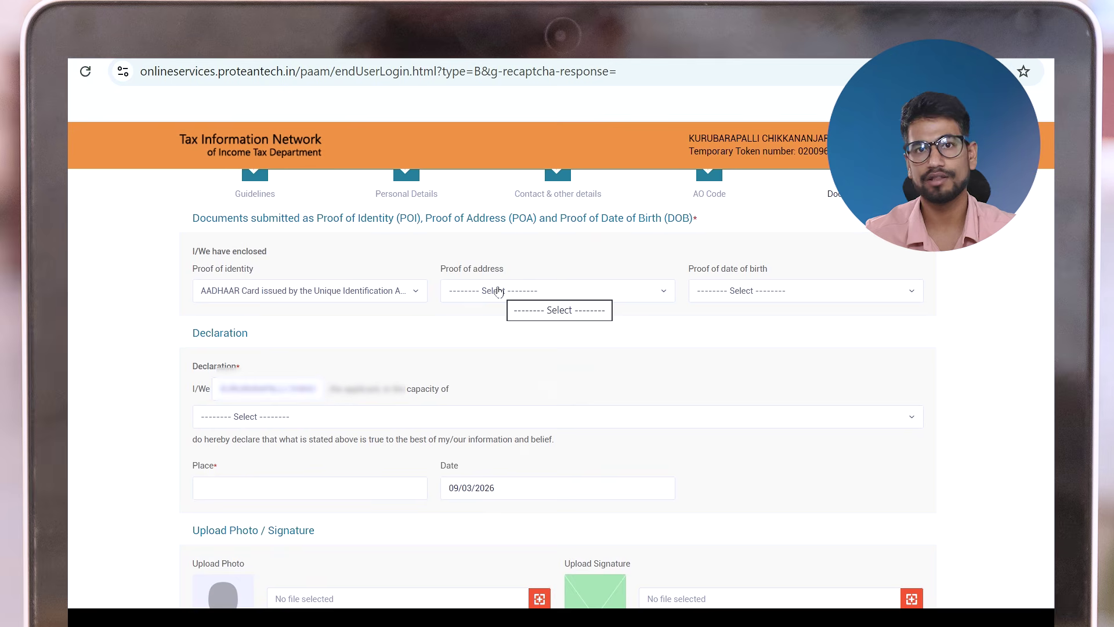
left_click(499, 292)
scroll(521, 413, "down", 2)
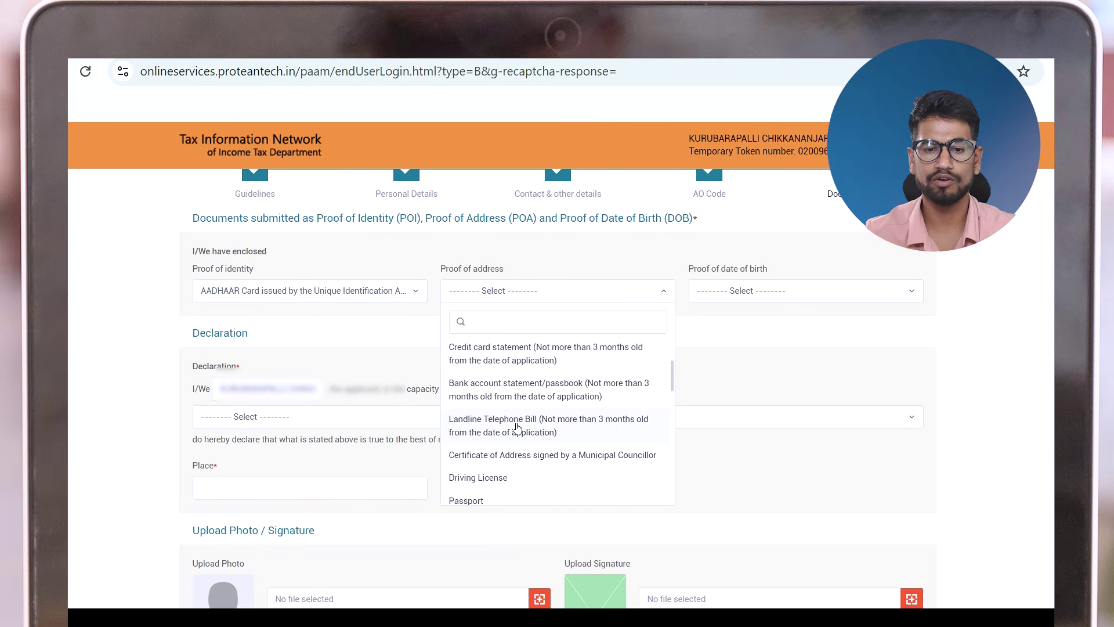
scroll(511, 441, "down", 3)
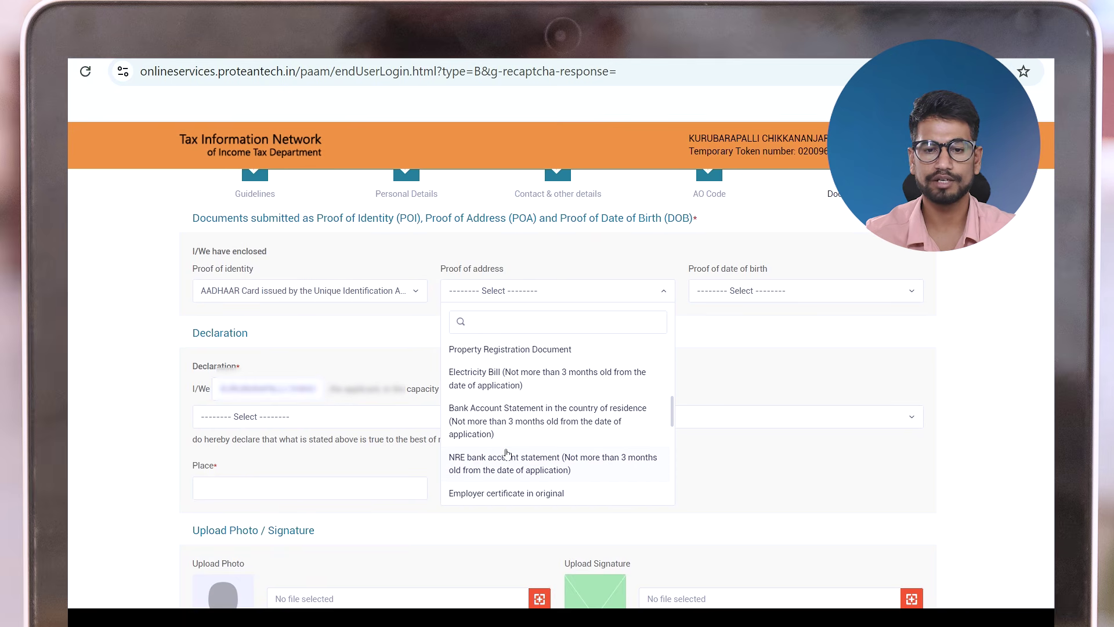
scroll(507, 458, "down", 2)
left_click(507, 477)
left_click(739, 292)
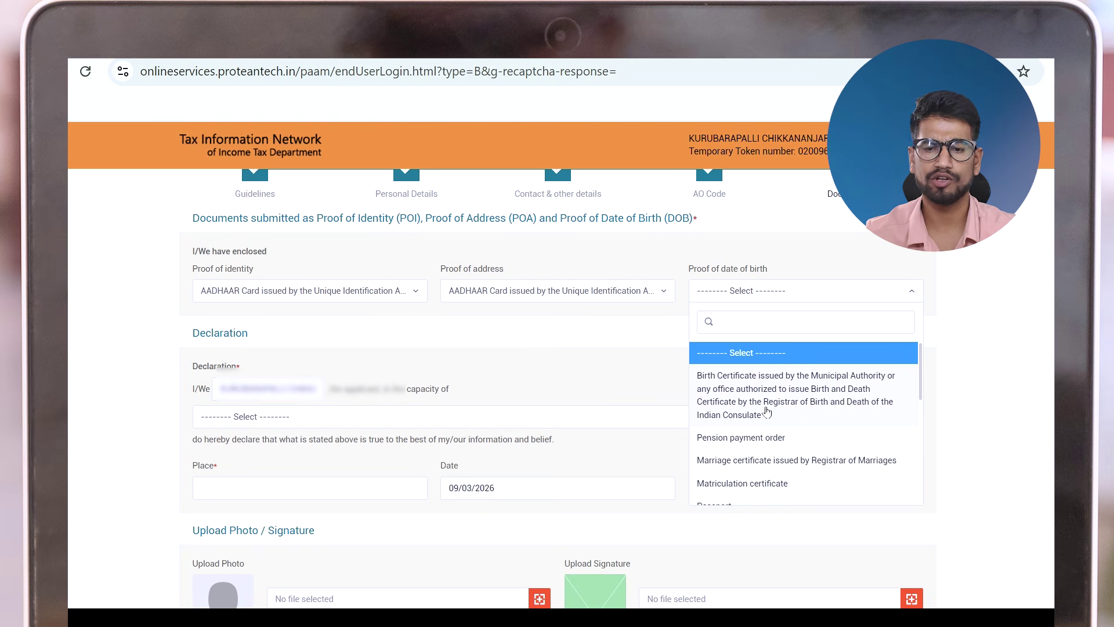
scroll(767, 412, "down", 4)
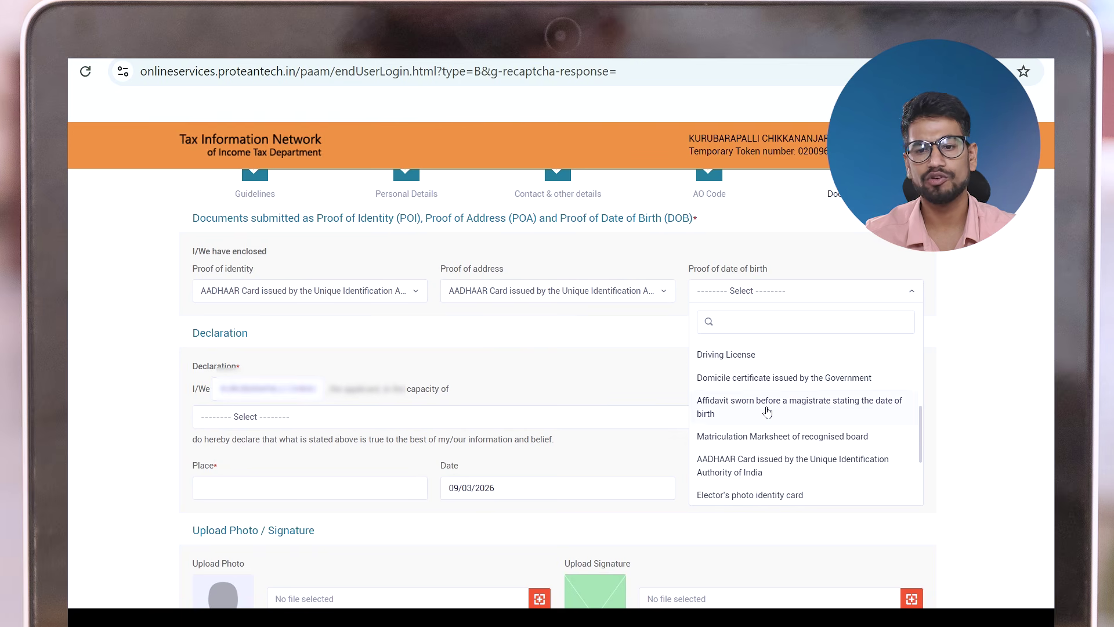
scroll(768, 411, "down", 3)
Set AADHAAR Card as proof of birth date and the declarant capacity to Himself/Herself, then enter the place
left_click(745, 388)
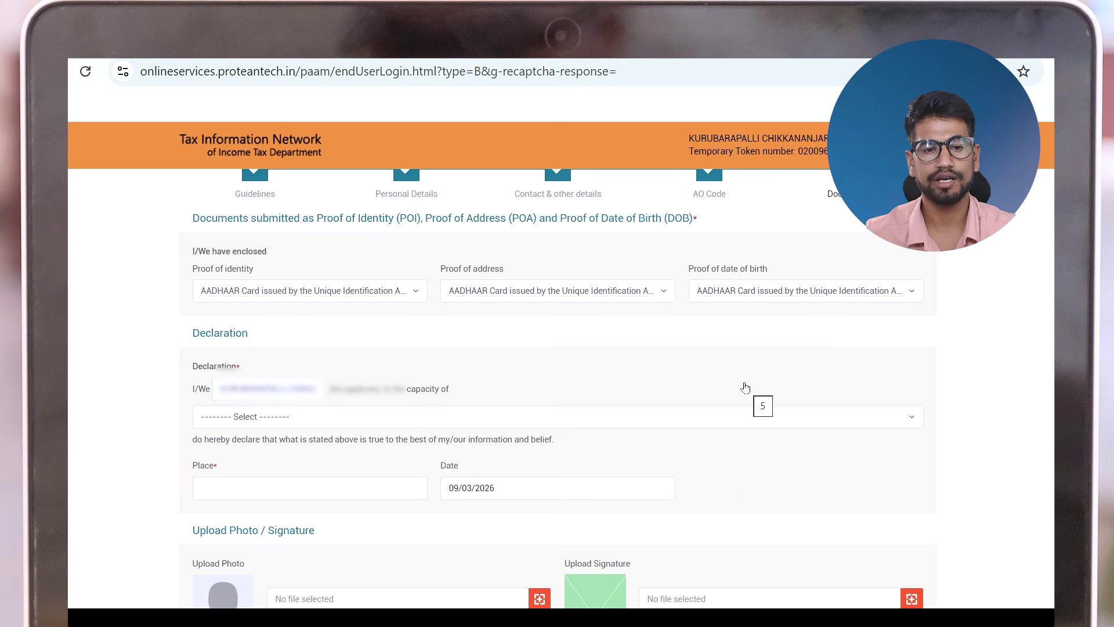
left_click(277, 425)
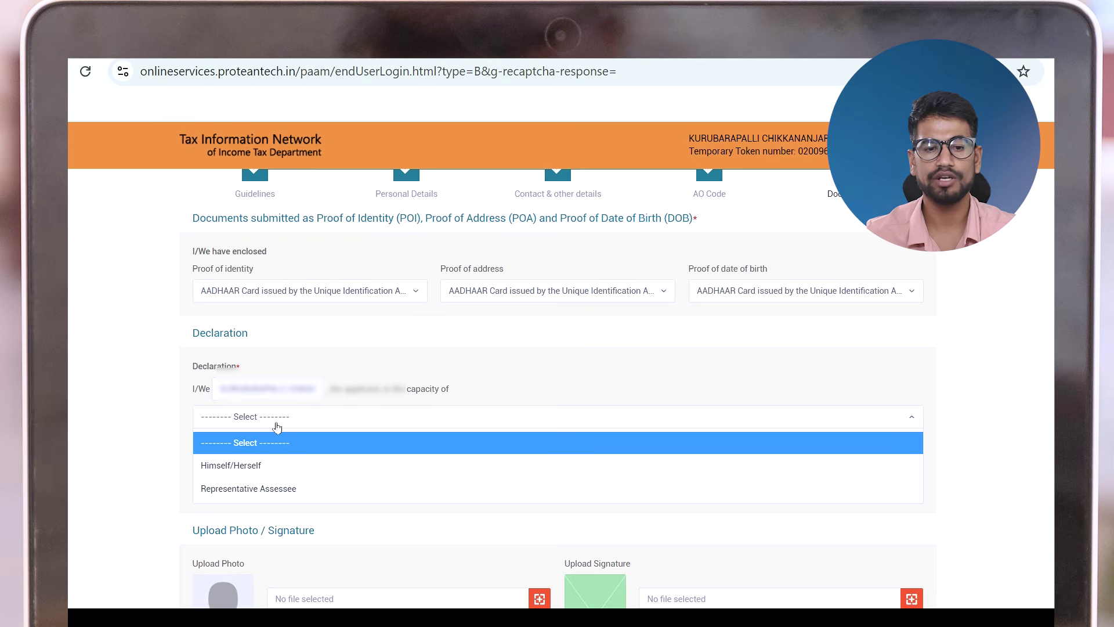
left_click(266, 473)
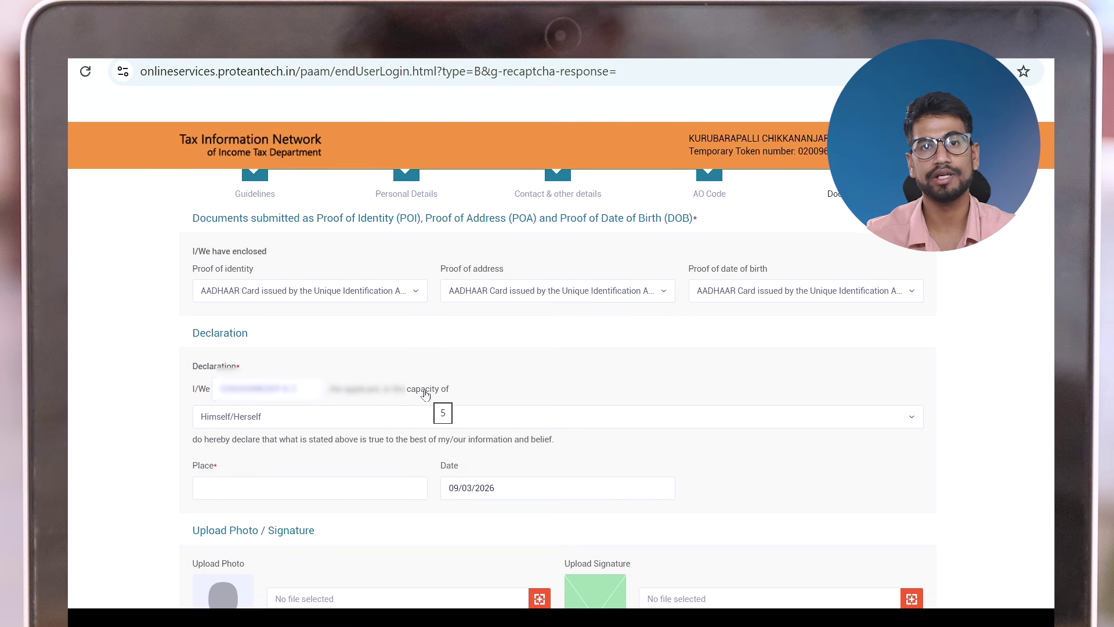
left_click(259, 488)
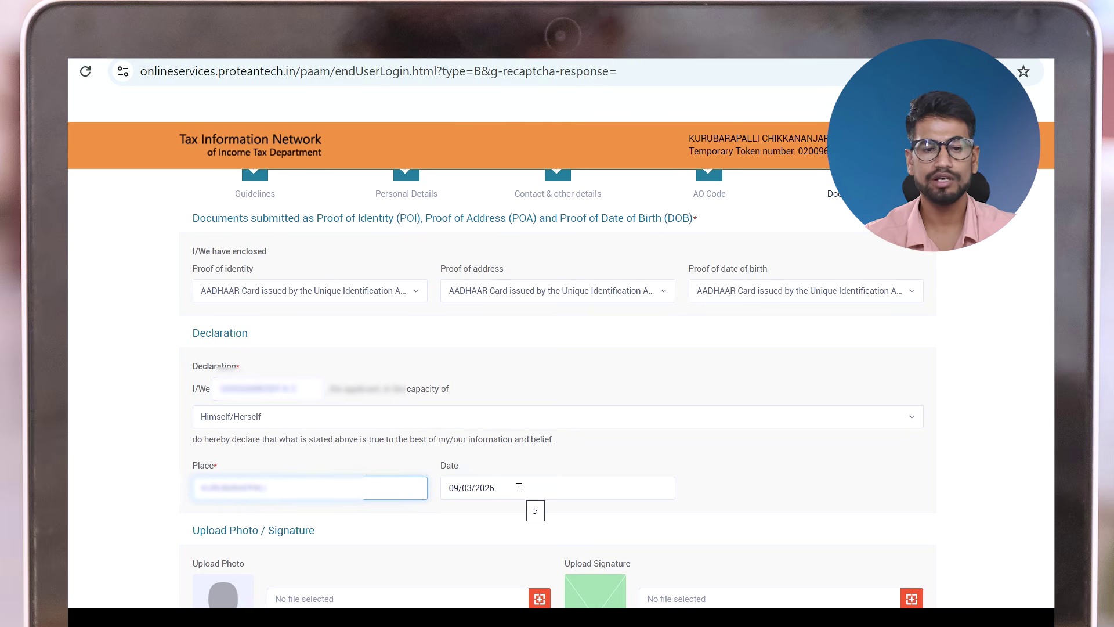
scroll(454, 413, "down", 1)
scroll(454, 414, "down", 3)
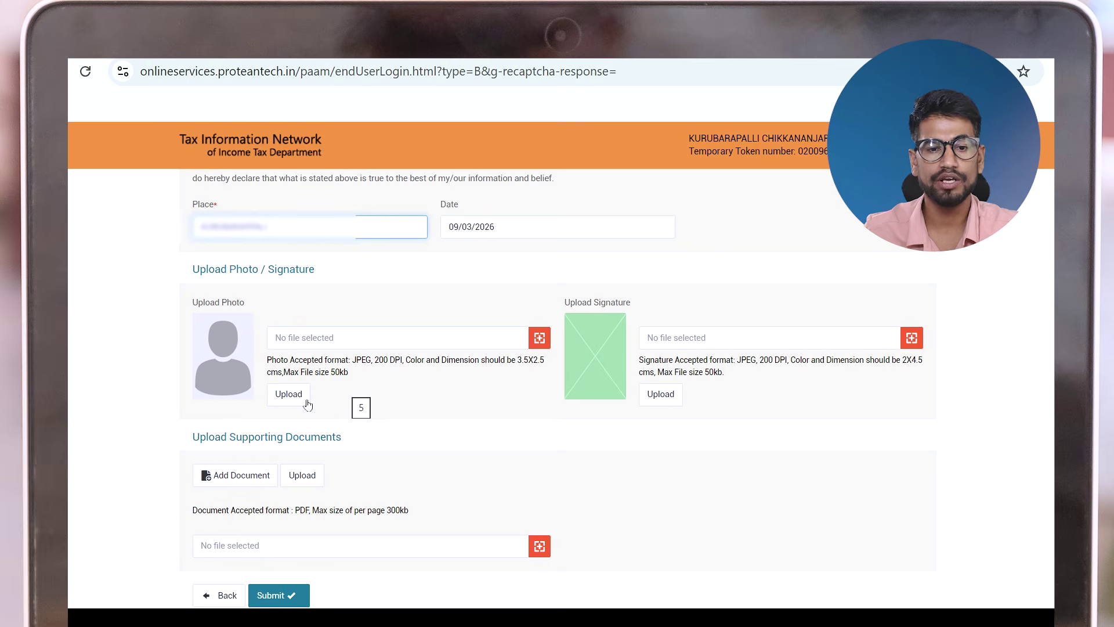
Upload the PNG photo still from Downloads, which is rejected for exceeding 50KB
left_click(540, 339)
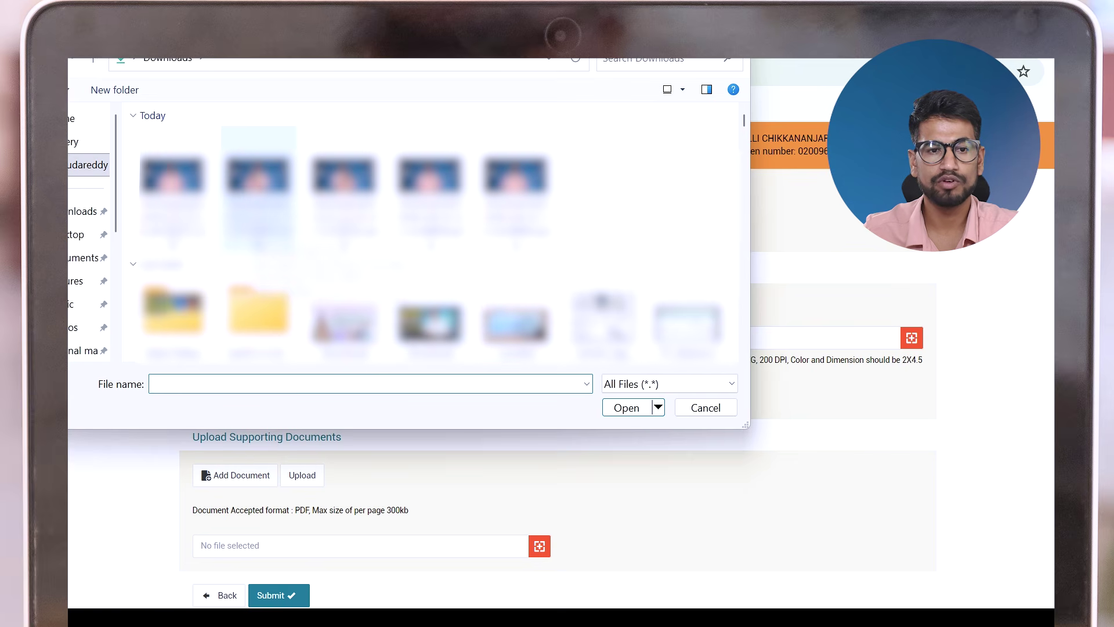
left_click(172, 186)
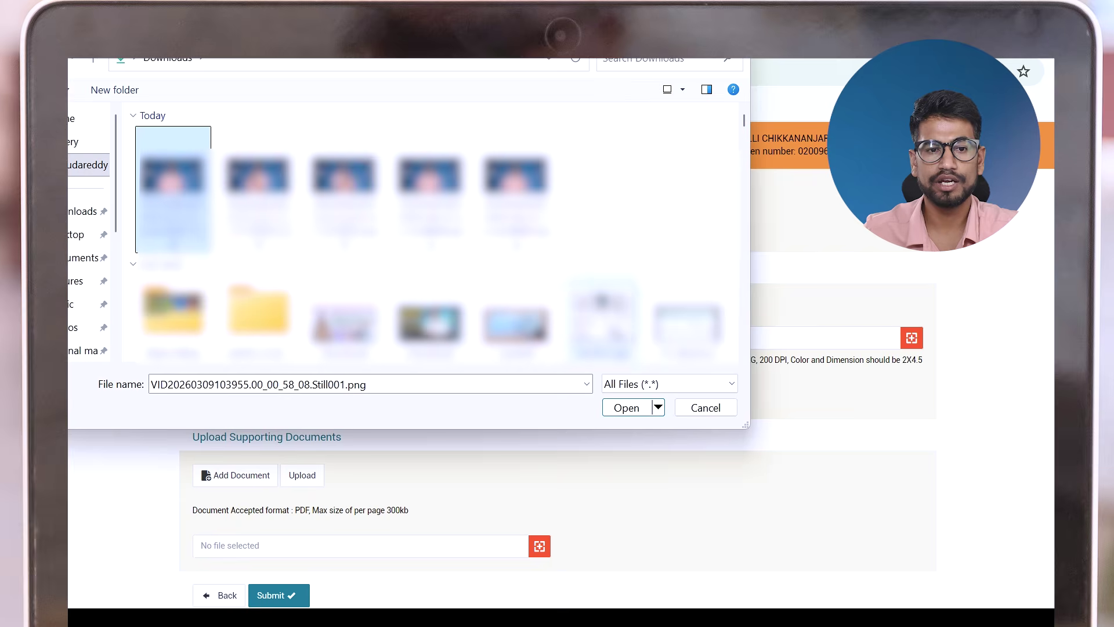
left_click(627, 407)
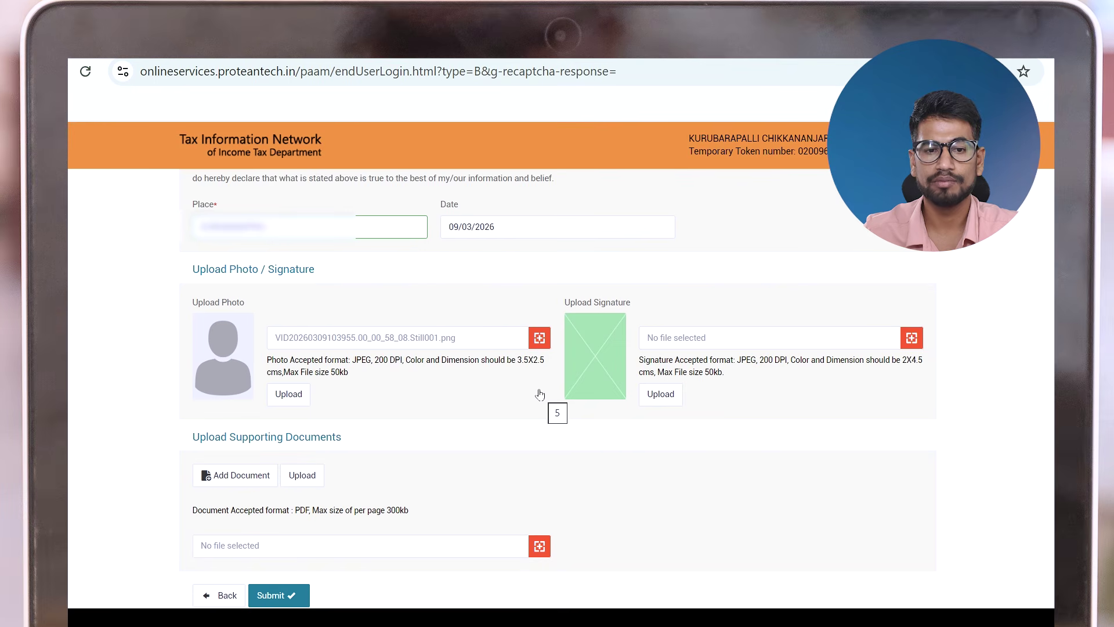
left_click(286, 399)
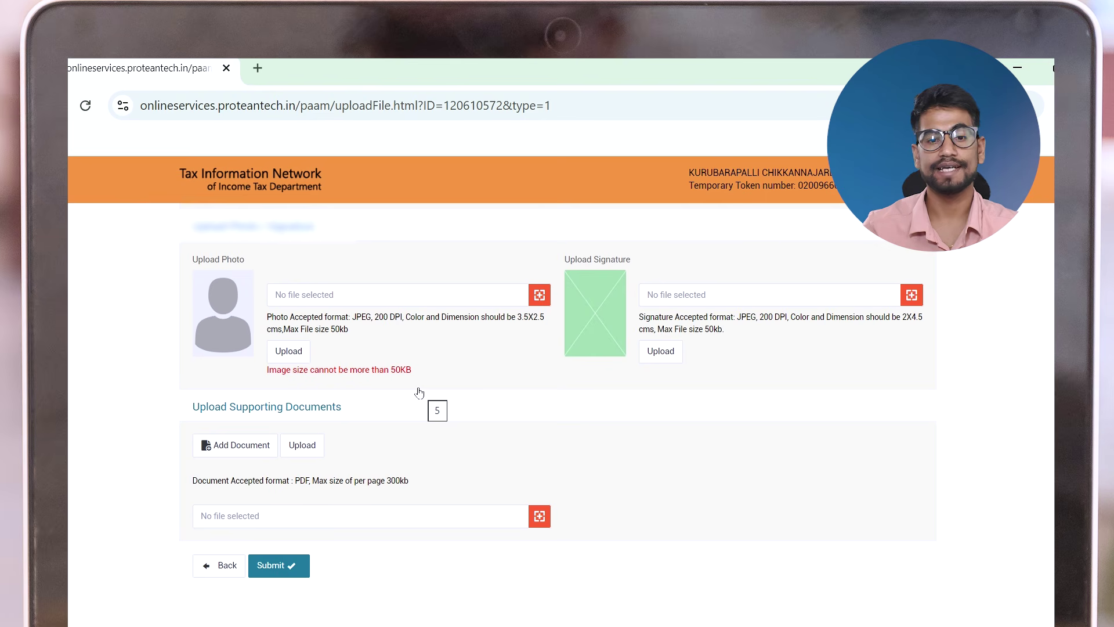
Search the web for 'image resizer less than' and open the Resize Image to 50 KB page
left_click(256, 68)
type("image")
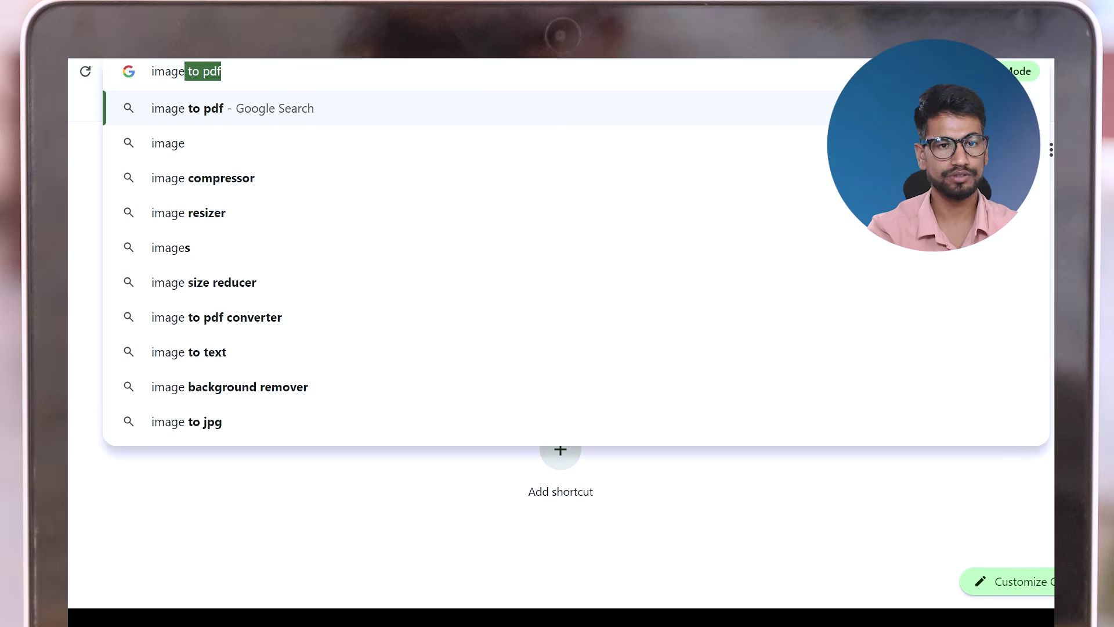
type(" resizer less than")
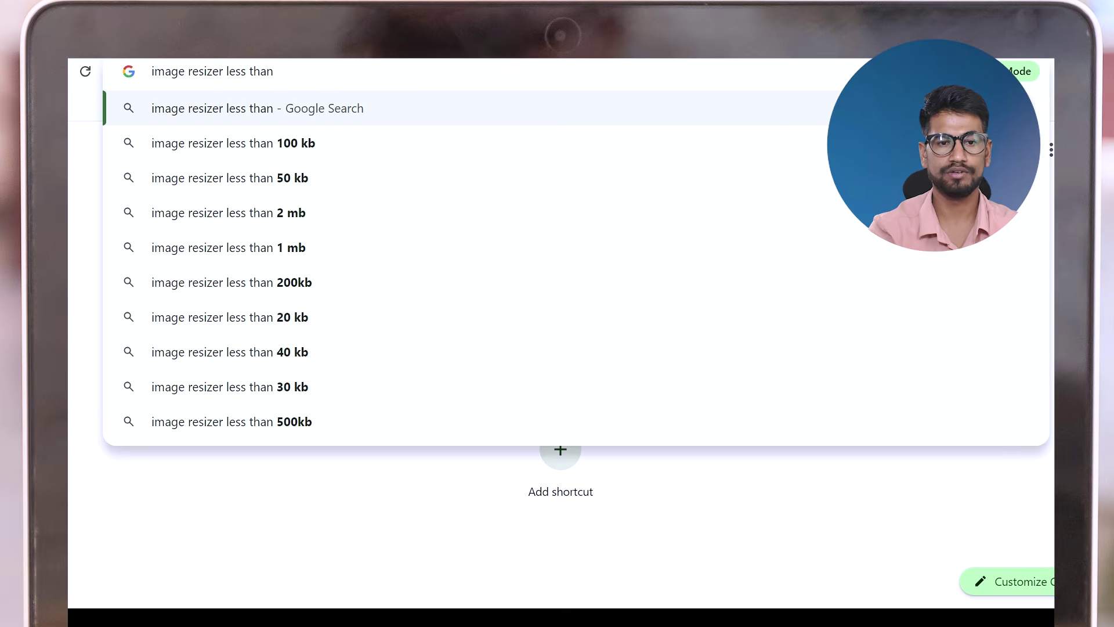
left_click(331, 187)
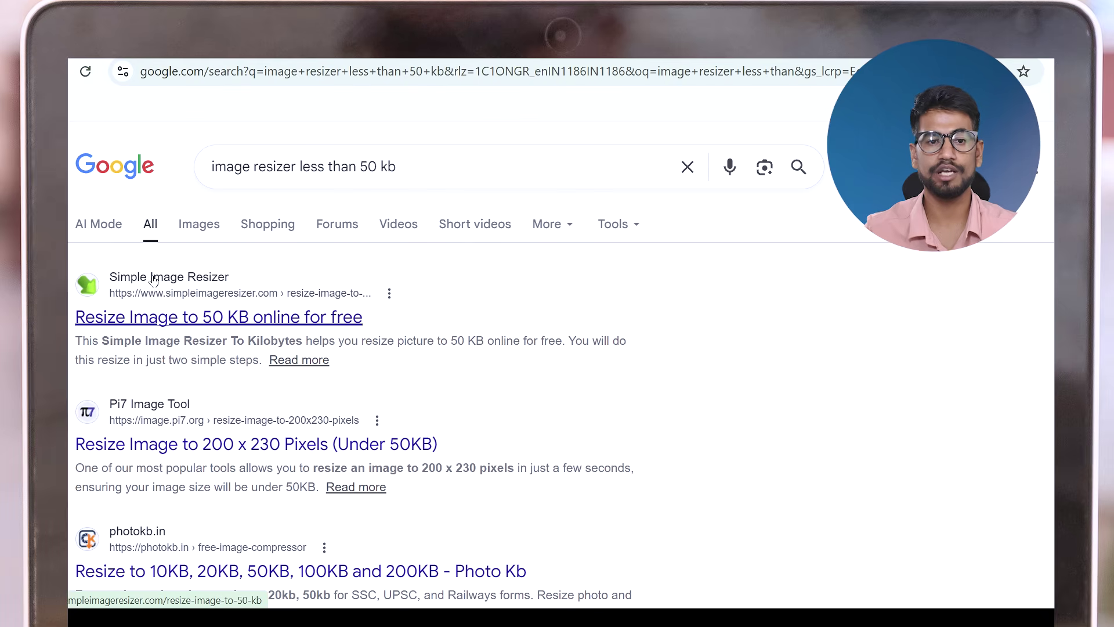
left_click(171, 317)
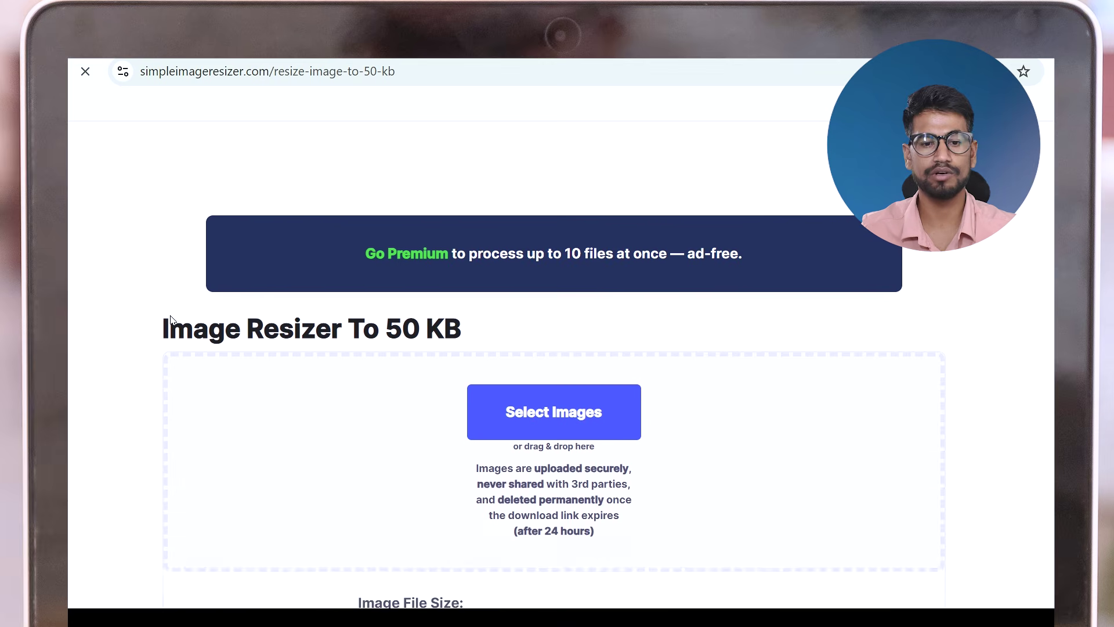
Resize the photo still to 31 KB and download the optimized copy
left_click(599, 386)
left_click(206, 180)
left_click(621, 406)
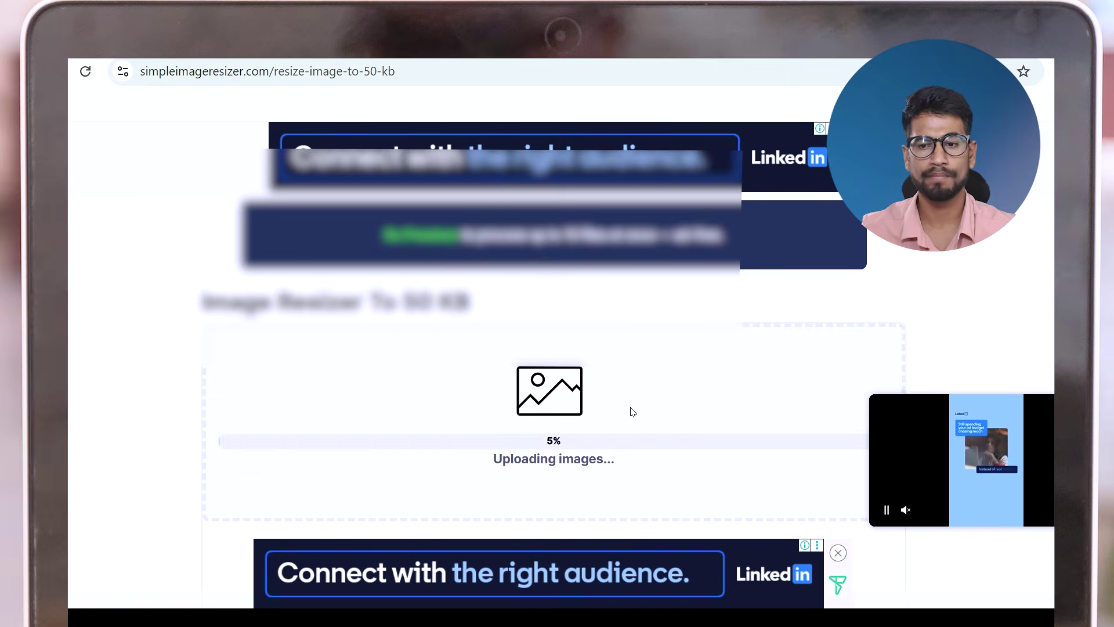
scroll(633, 408, "down", 2)
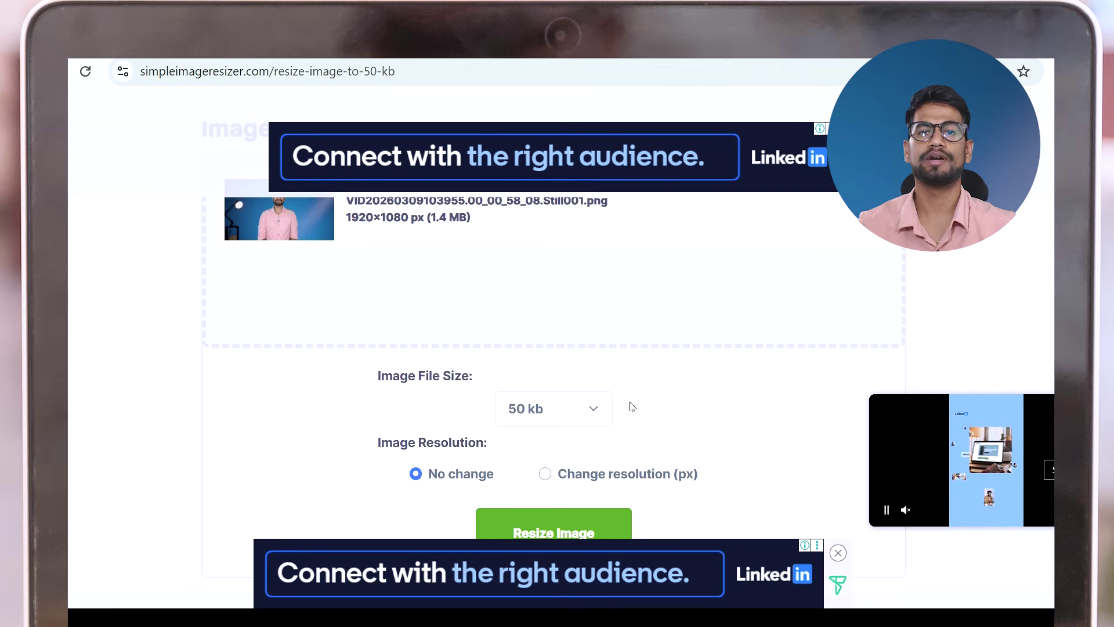
key("ctrl+minus")
key("ctrl+minus")
left_click(581, 467)
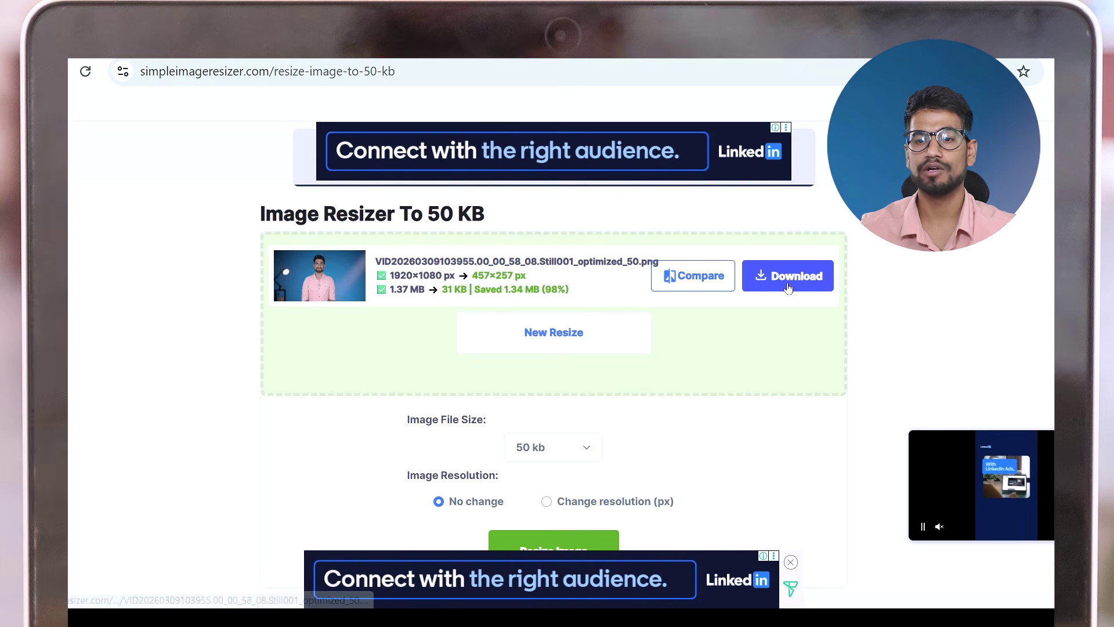
left_click(787, 288)
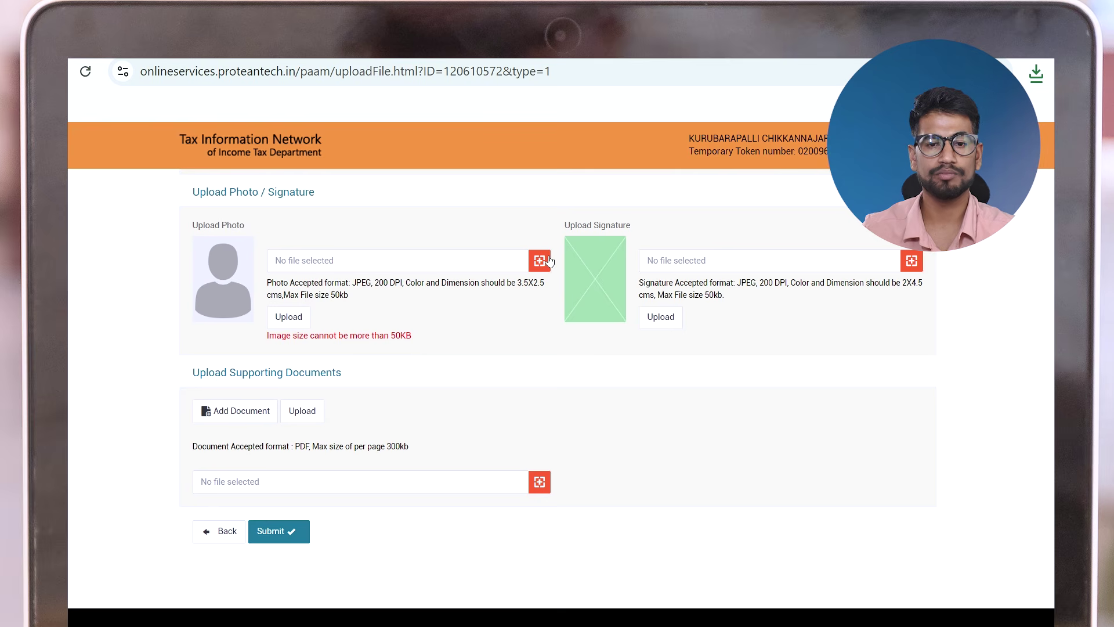
Upload the optimized 50 KB photo file as the applicant's photo
left_click(545, 259)
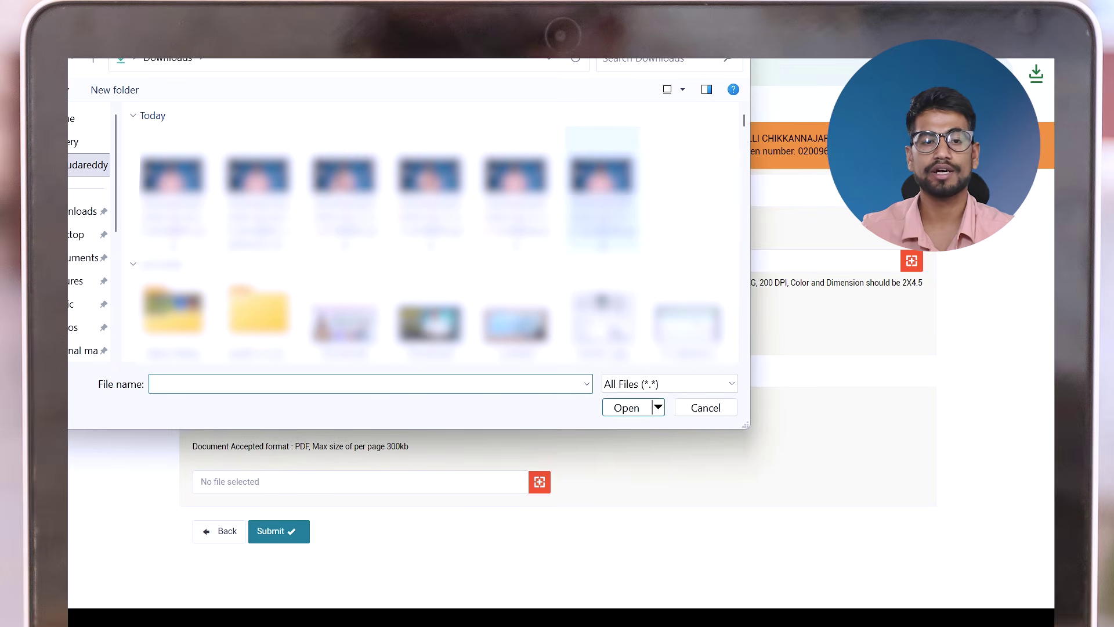
left_click(258, 186)
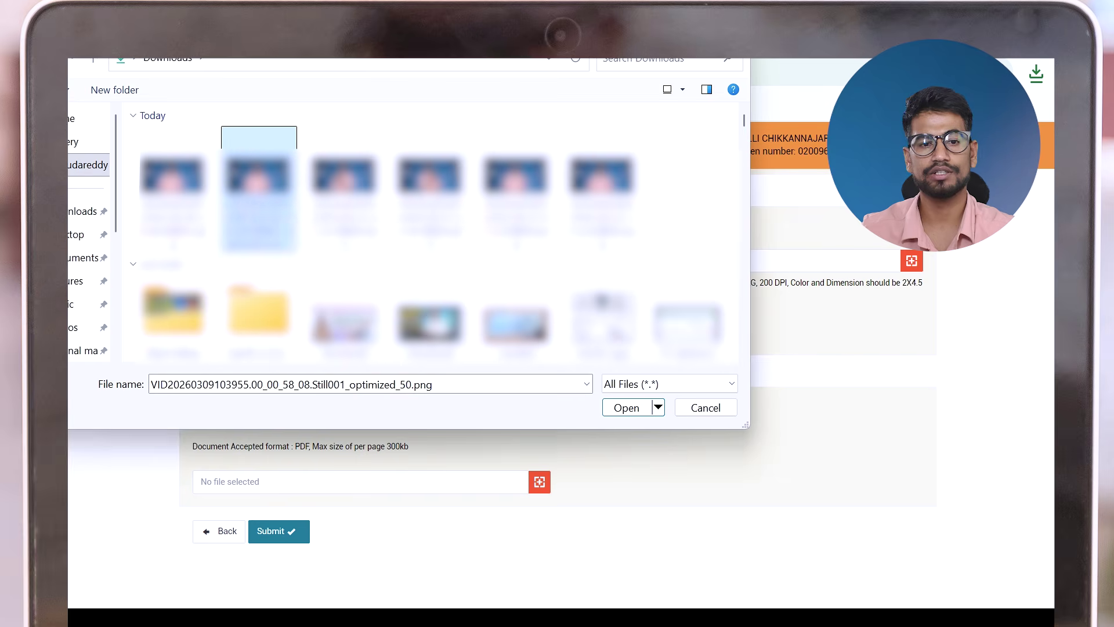
left_click(616, 407)
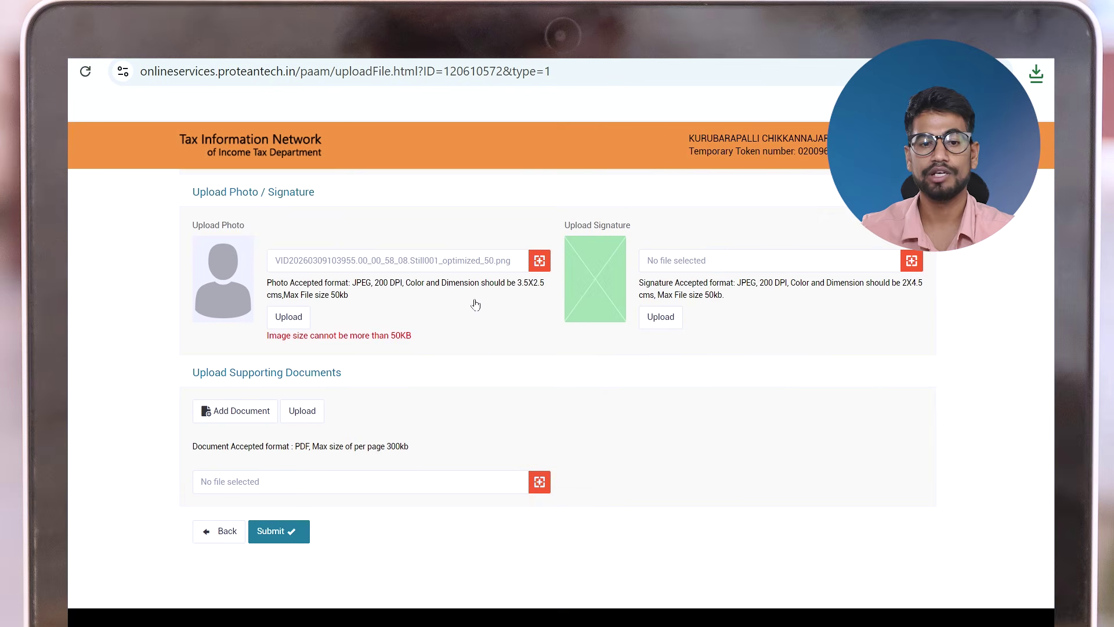
left_click(293, 321)
scroll(293, 323, "down", 8)
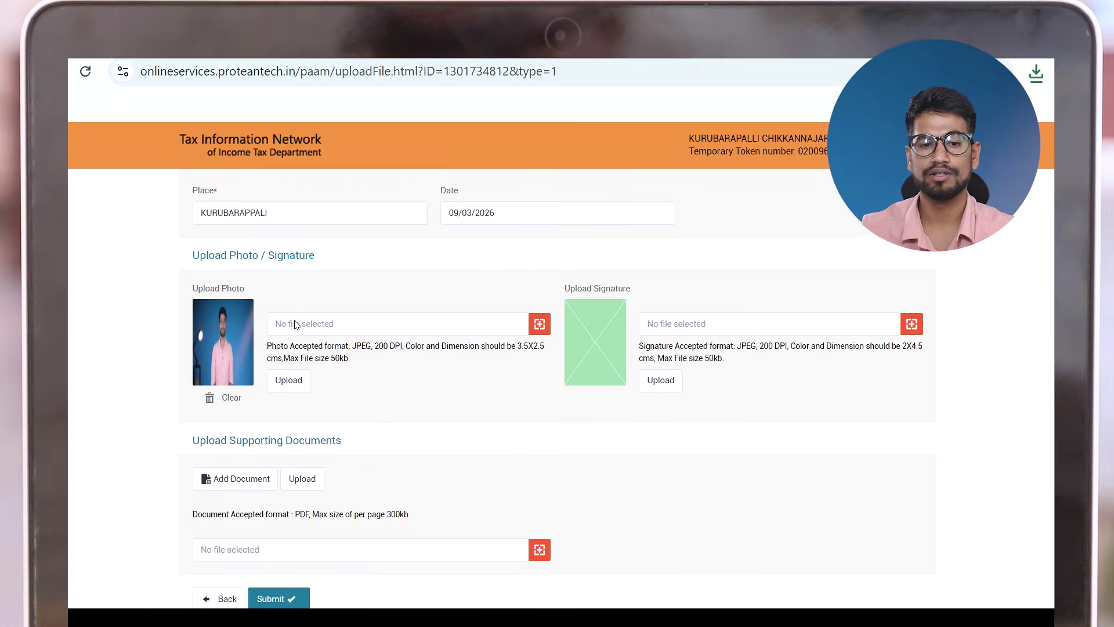
scroll(295, 323, "up", 1)
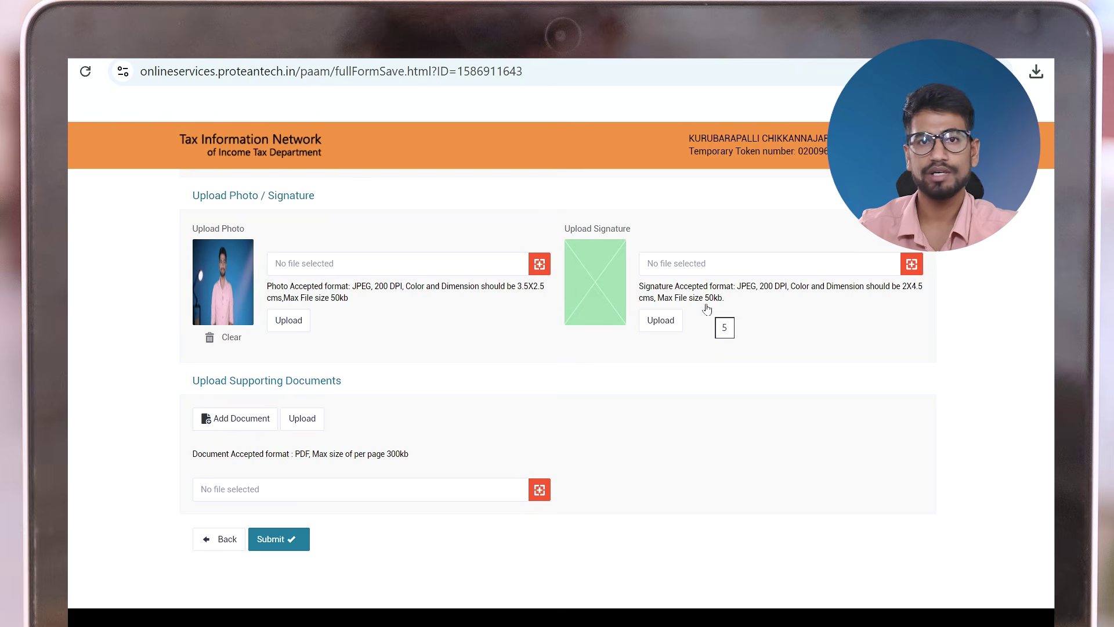
Upload the WhatsApp signature image as the applicant's signature
left_click(912, 263)
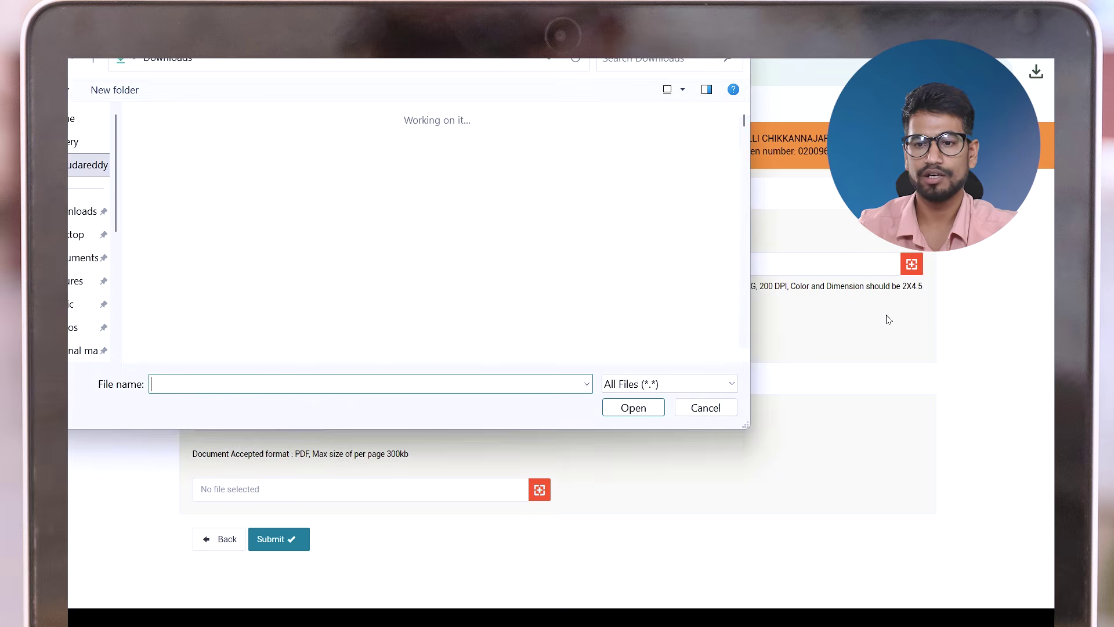
left_click(173, 174)
left_click(626, 407)
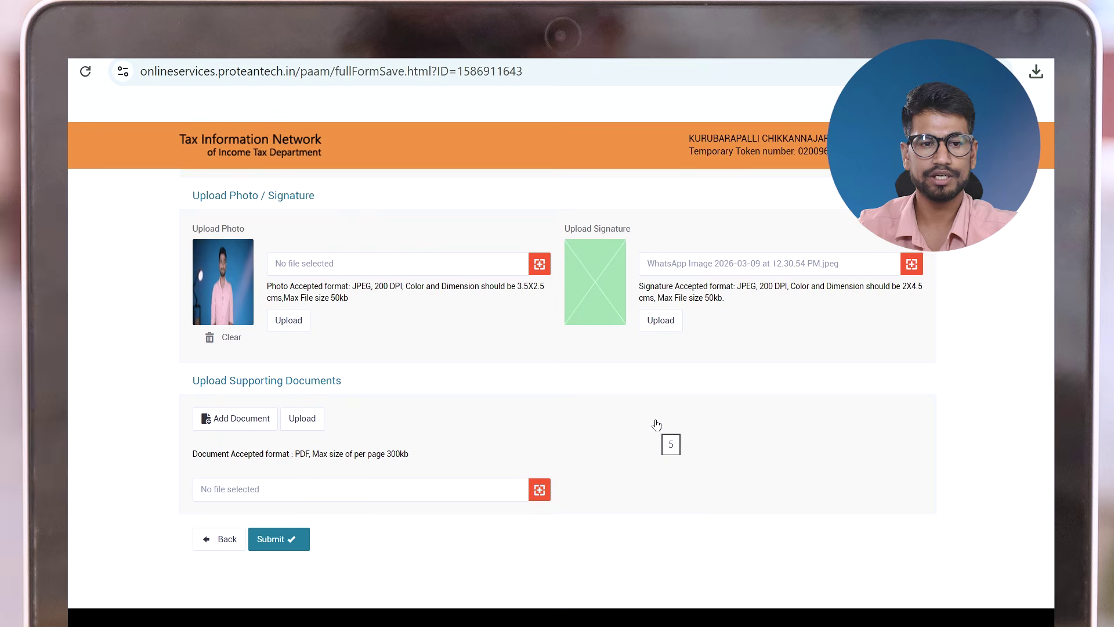
left_click(661, 325)
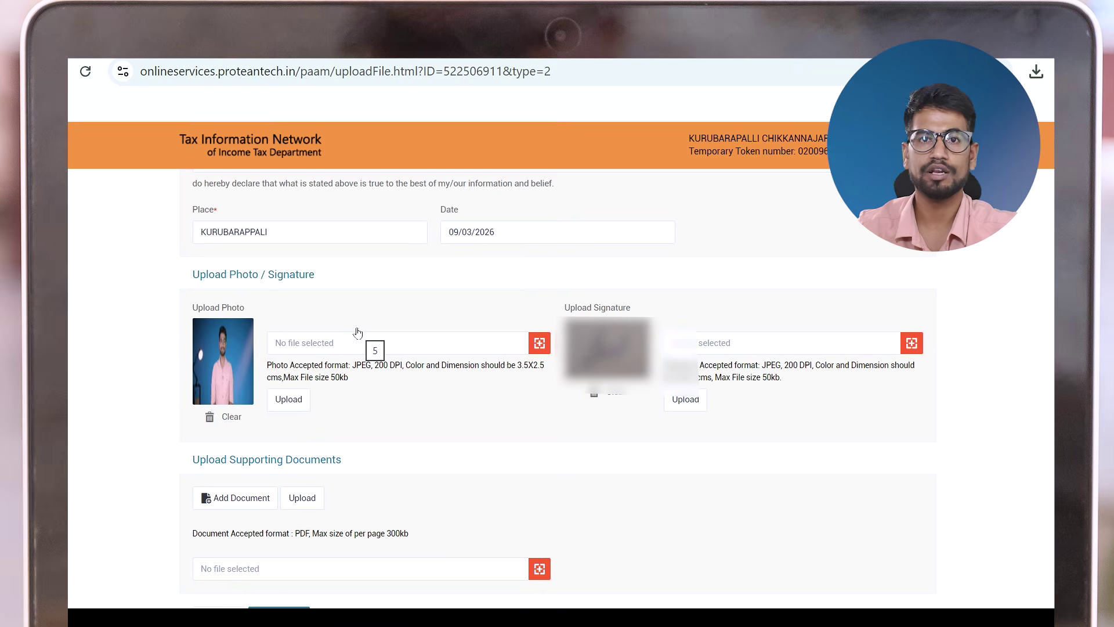
Add a document row and upload the Aadhaar PDF, which is rejected as over 300KB per page
scroll(357, 332, "down", 3)
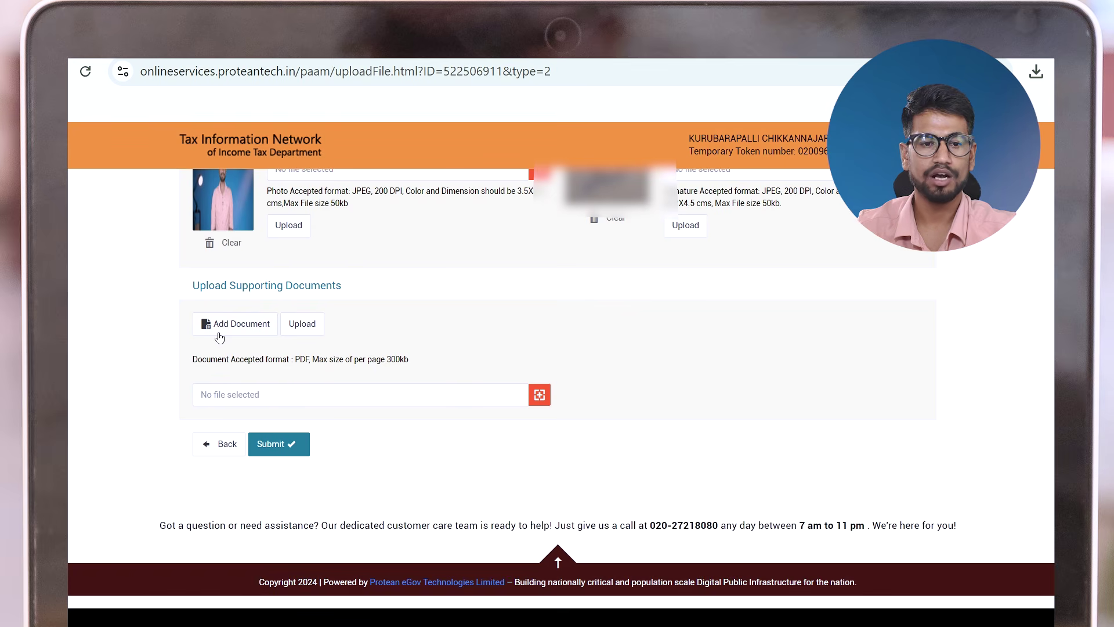
scroll(219, 337, "up", 10)
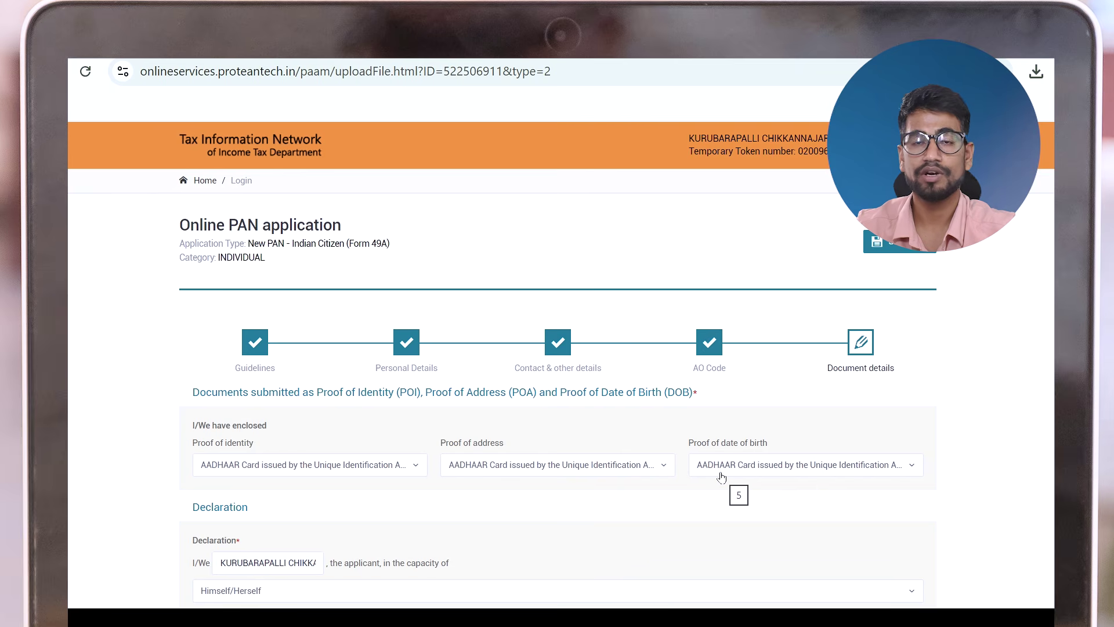
scroll(720, 480, "down", 10)
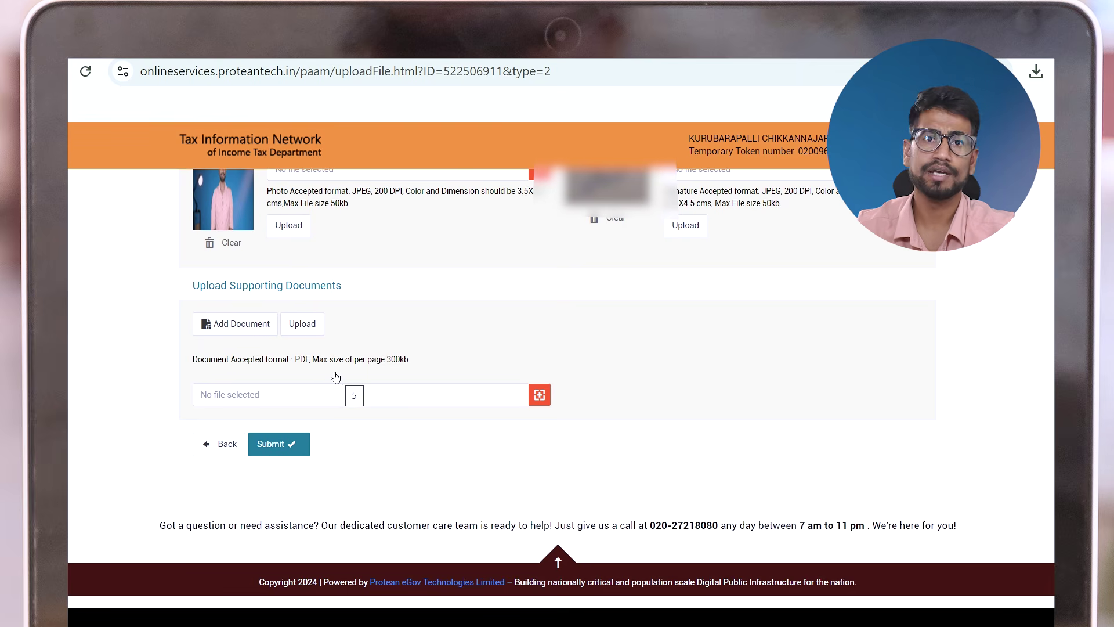
left_click(229, 331)
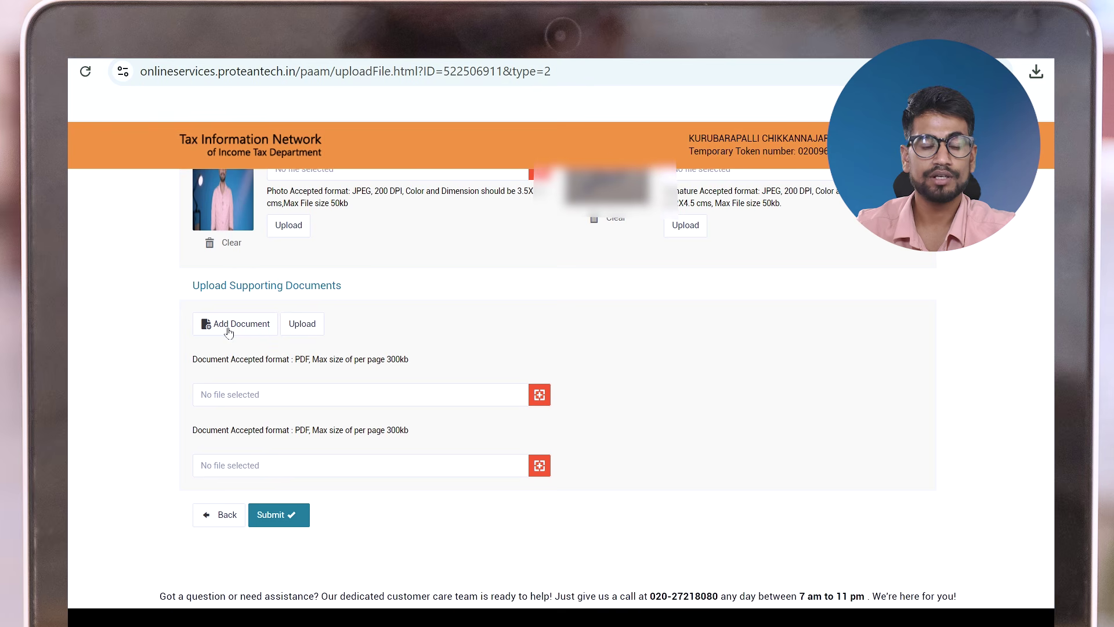
left_click(539, 396)
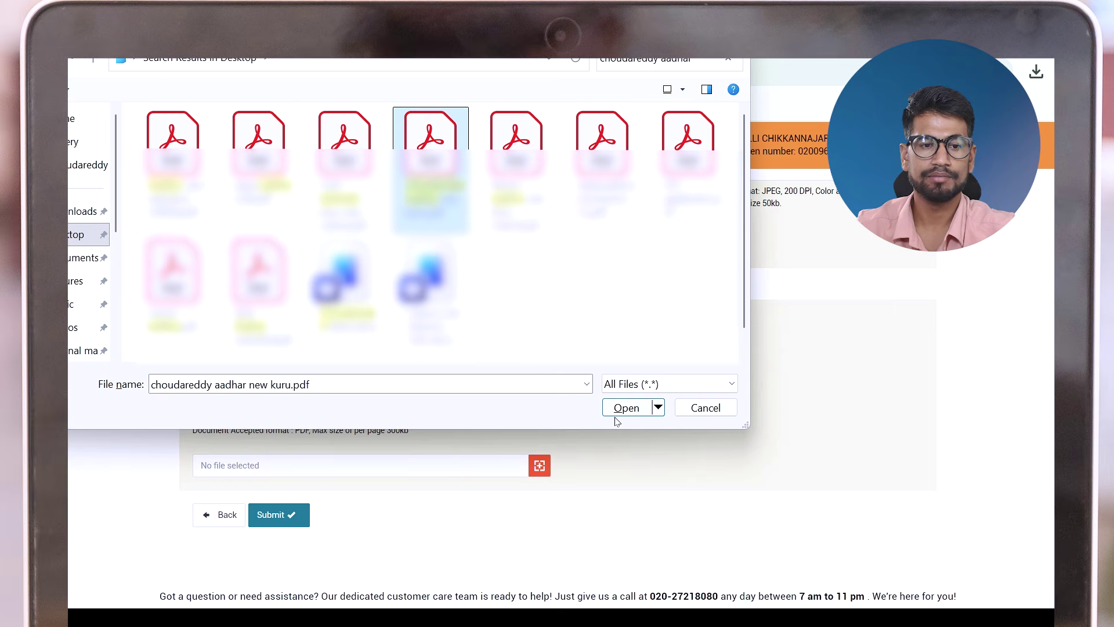
left_click(619, 408)
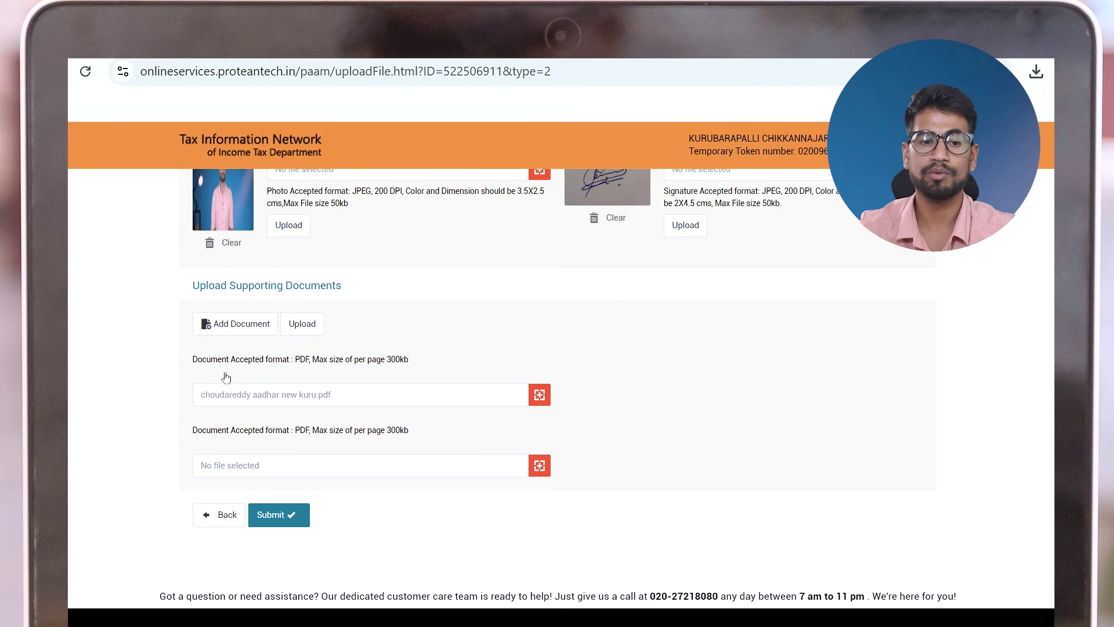
left_click(302, 327)
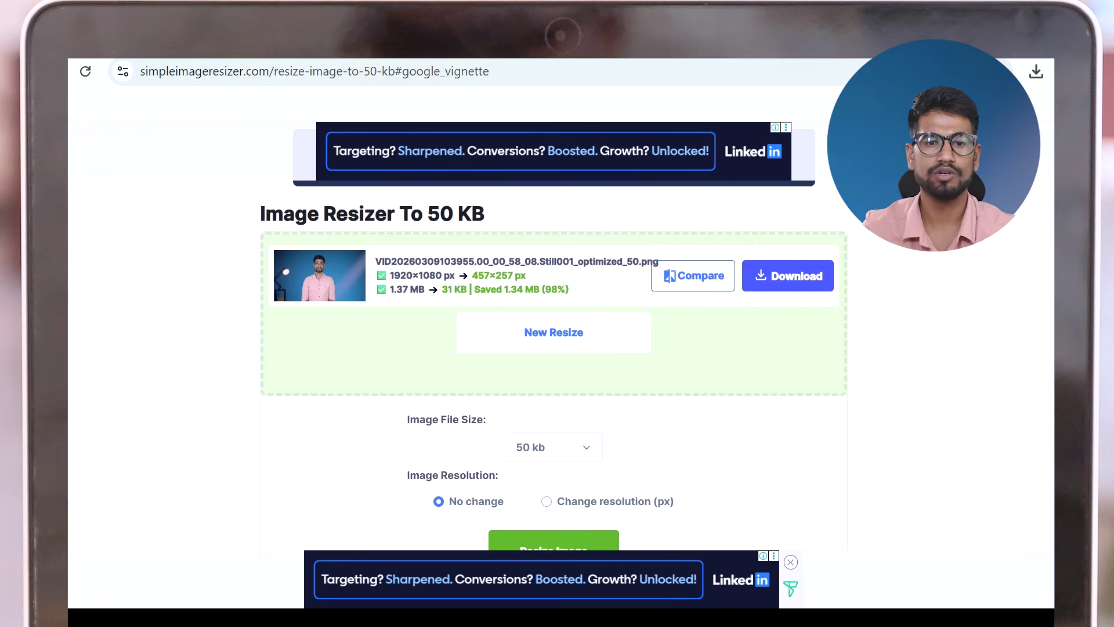
Search for 'pdf resizer less' and open the Compress PDF to 300KB tool
left_click(530, 70)
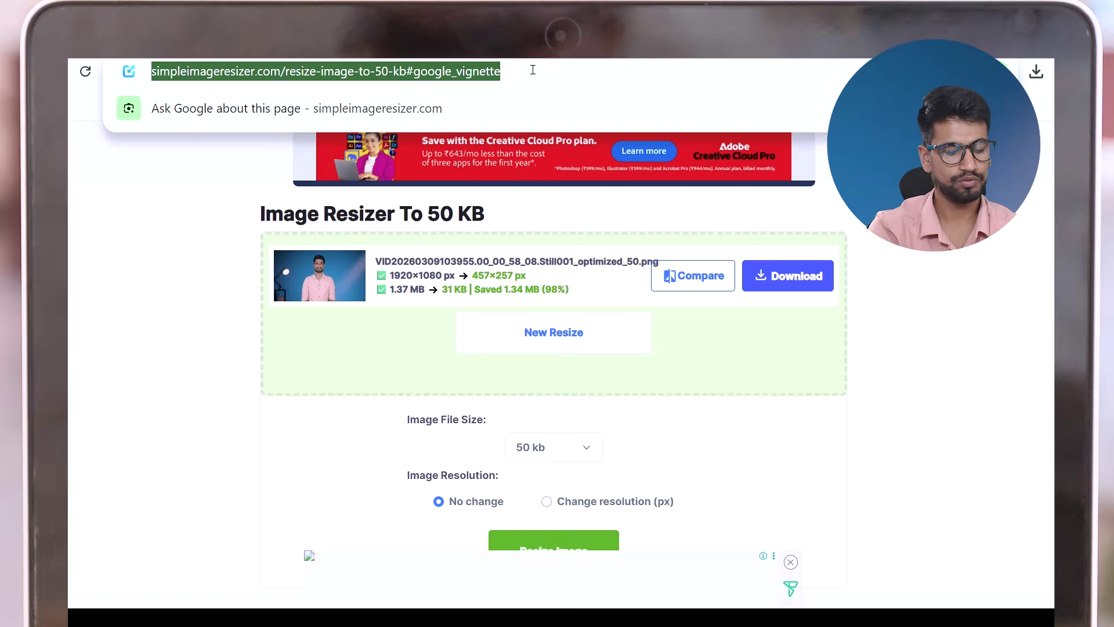
type("pdf ")
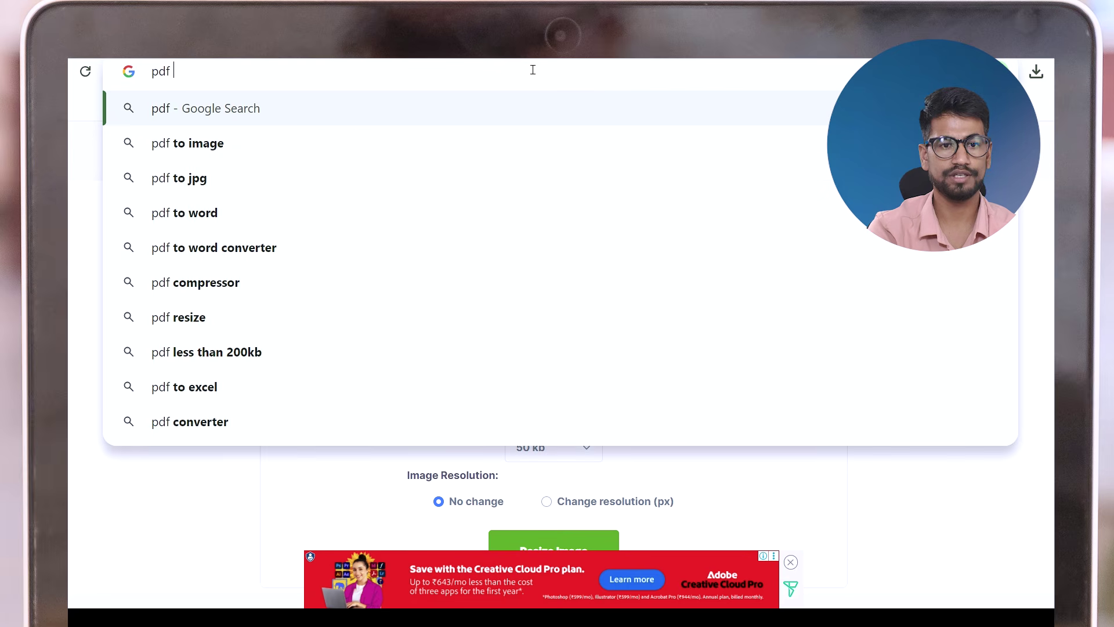
type("resizer less")
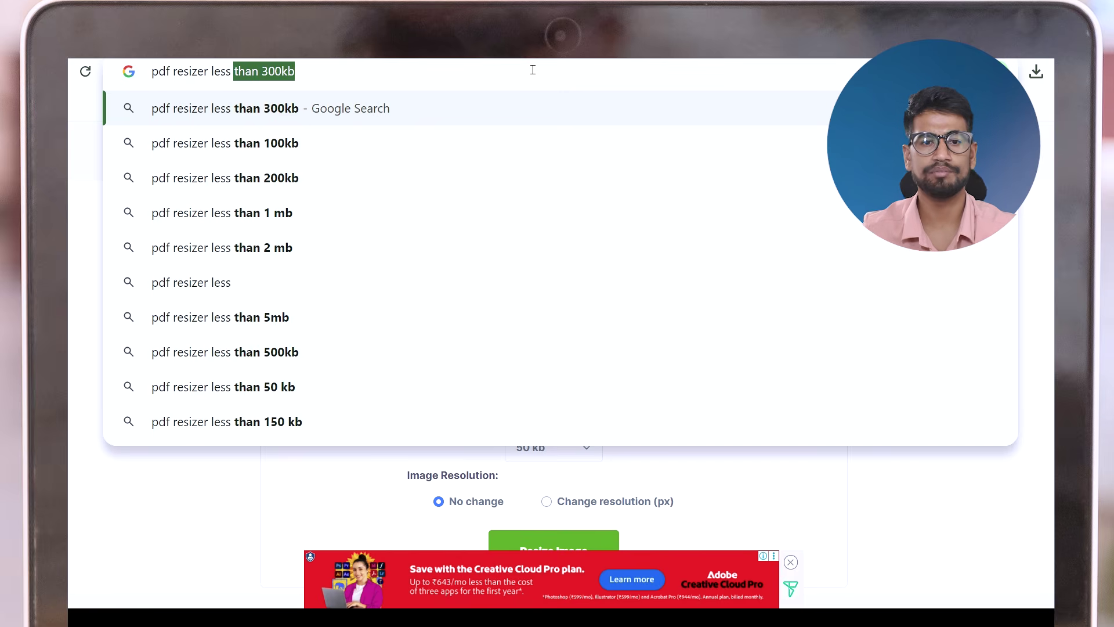
key("Return")
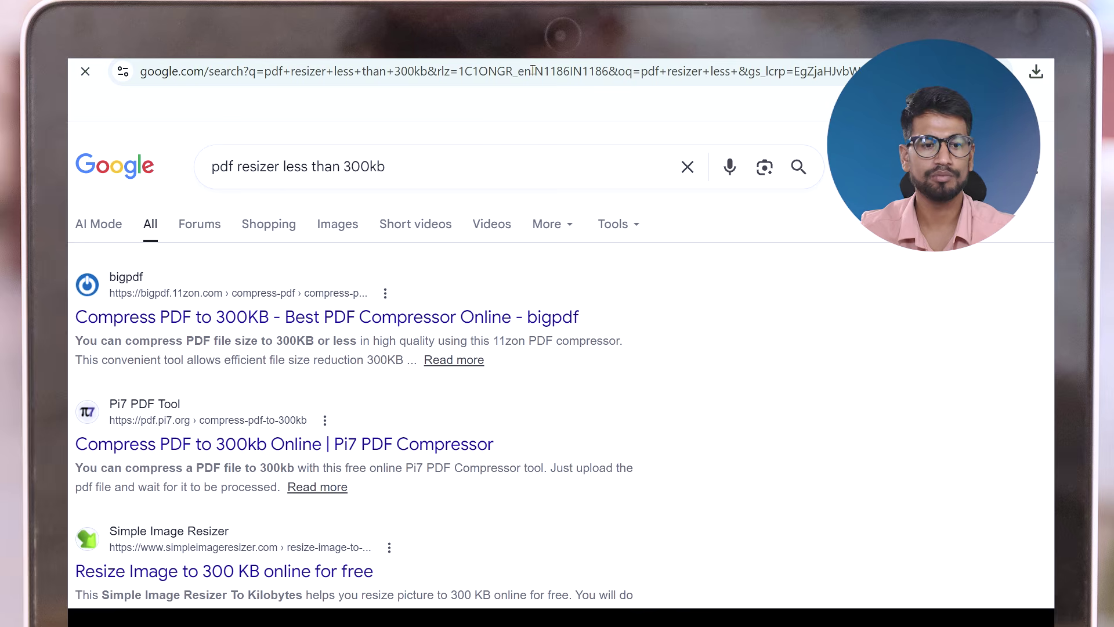
left_click(141, 315)
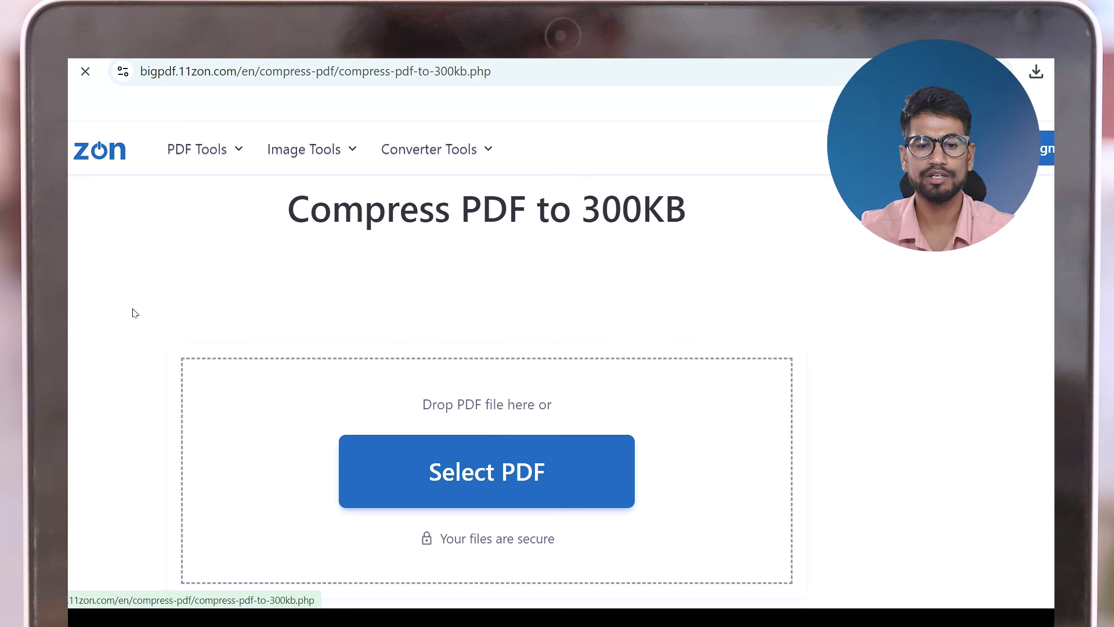
Compress the Aadhaar PDF to 78.13 KB, download it, and add another document row in Protean
left_click(445, 465)
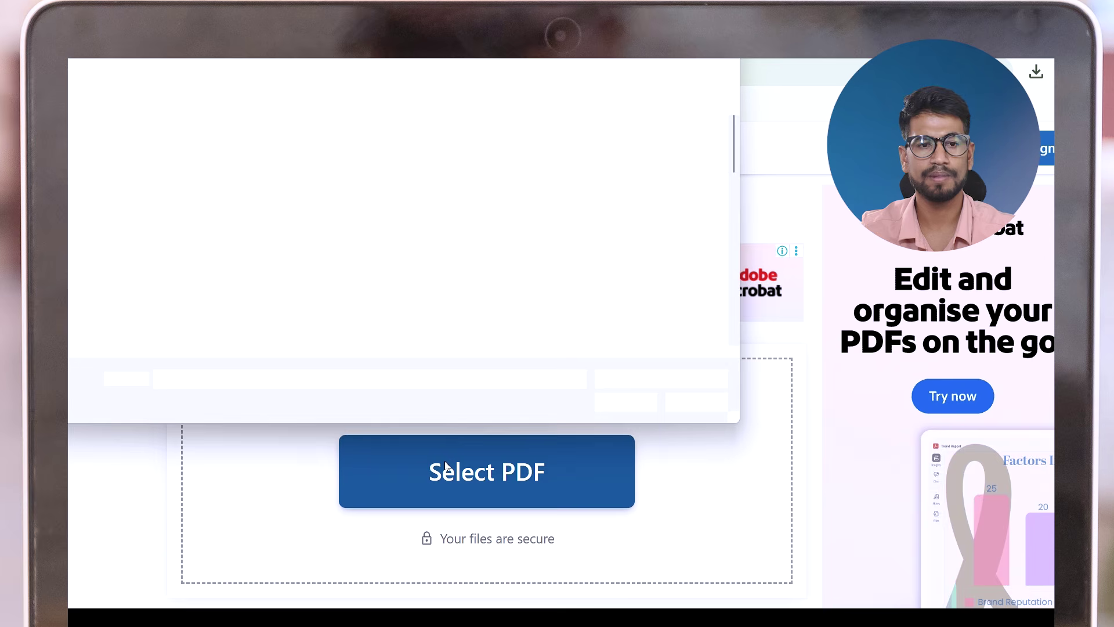
left_click(324, 356)
left_click(627, 408)
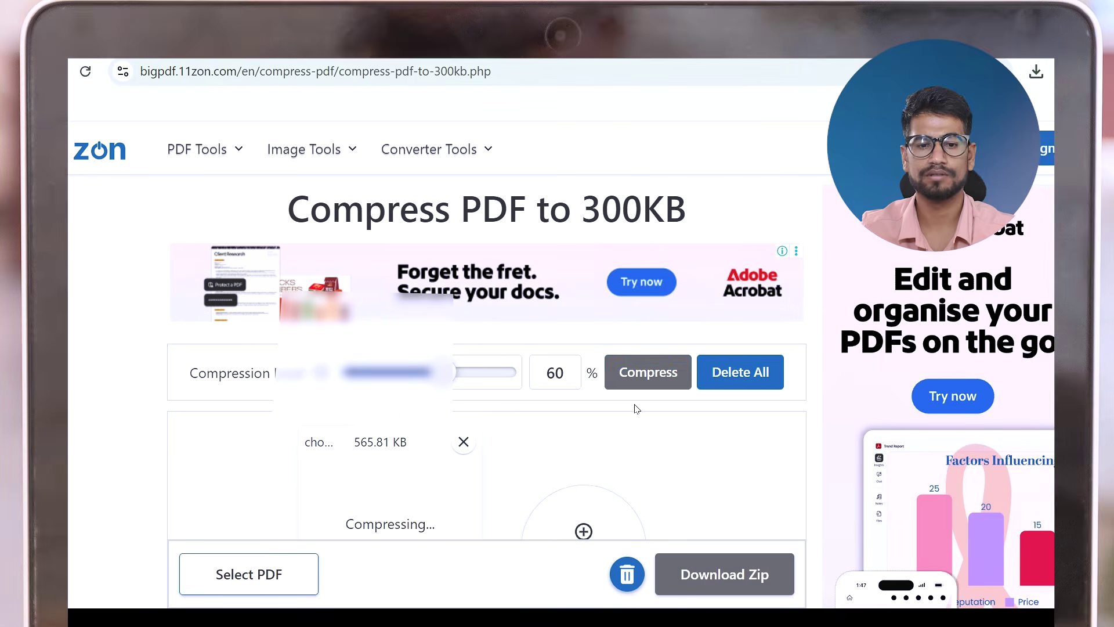
scroll(637, 409, "down", 3)
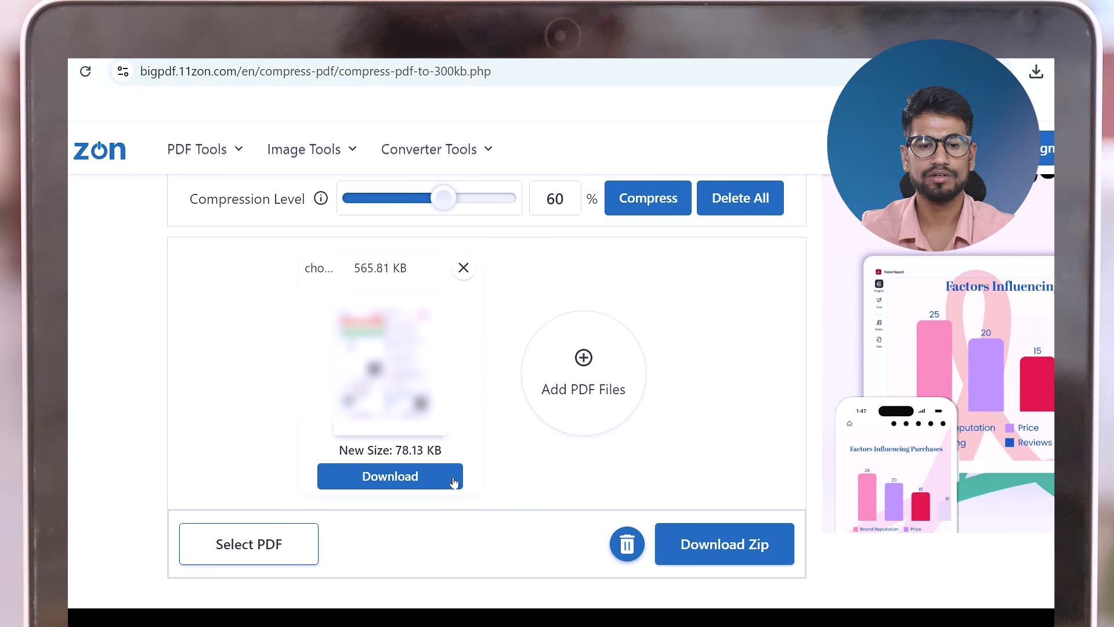
left_click(381, 487)
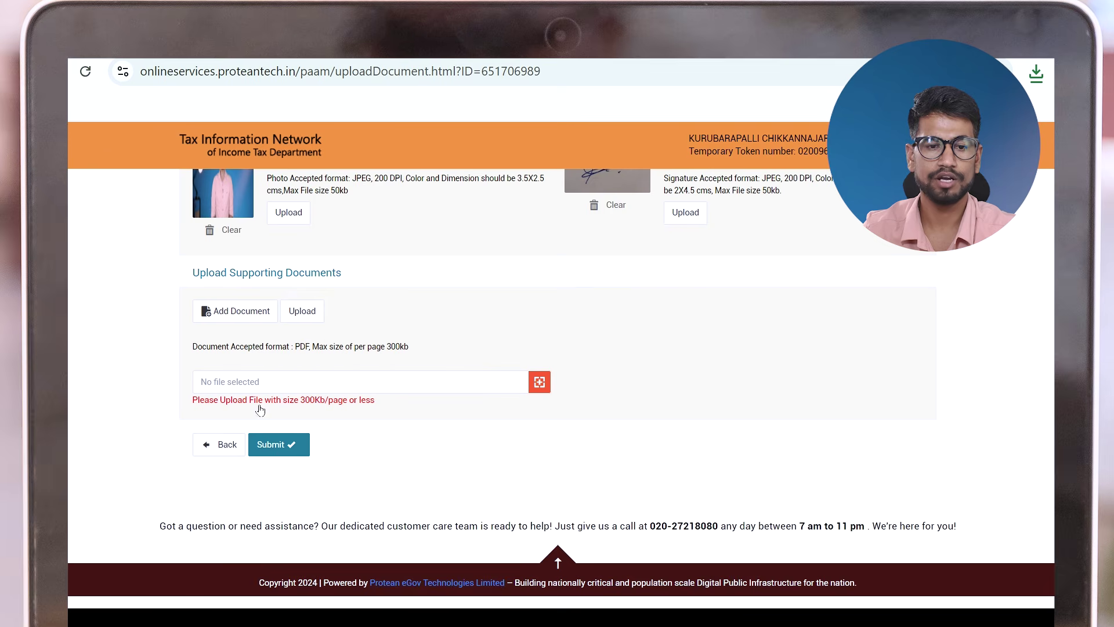
left_click(228, 317)
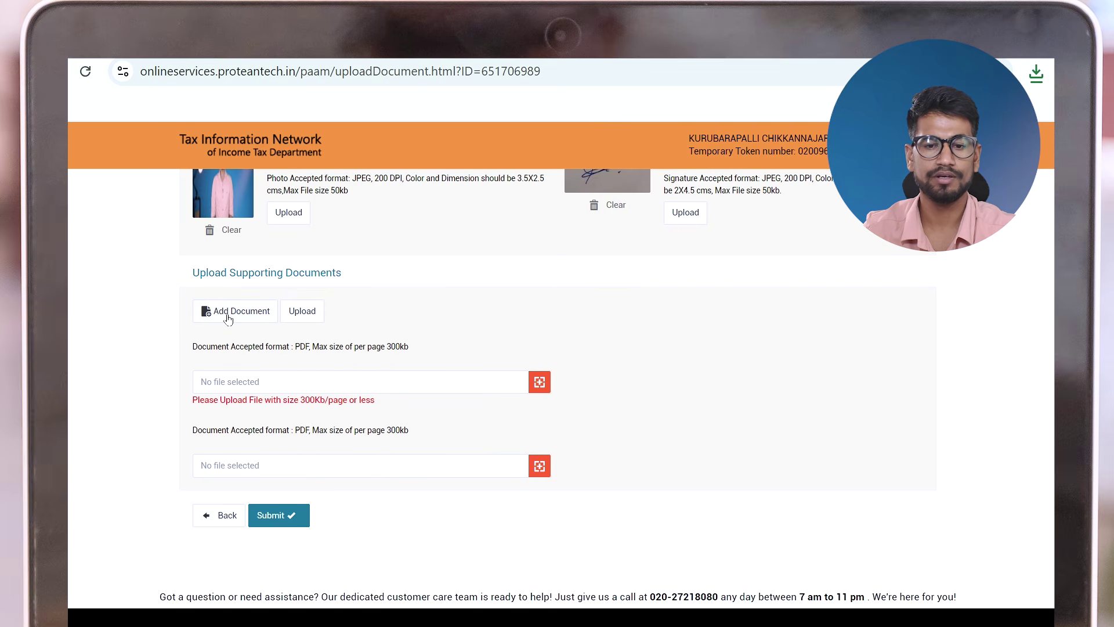
left_click(539, 383)
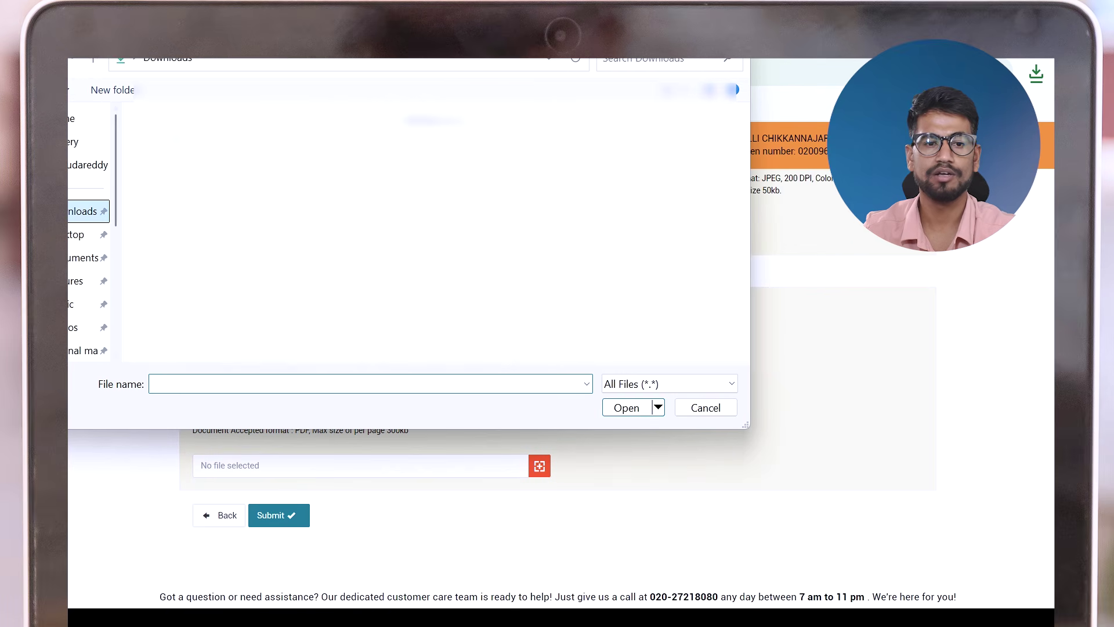
Attach and upload the compressed _11zon Aadhaar PDF from Downloads as a supporting document
left_click(172, 182)
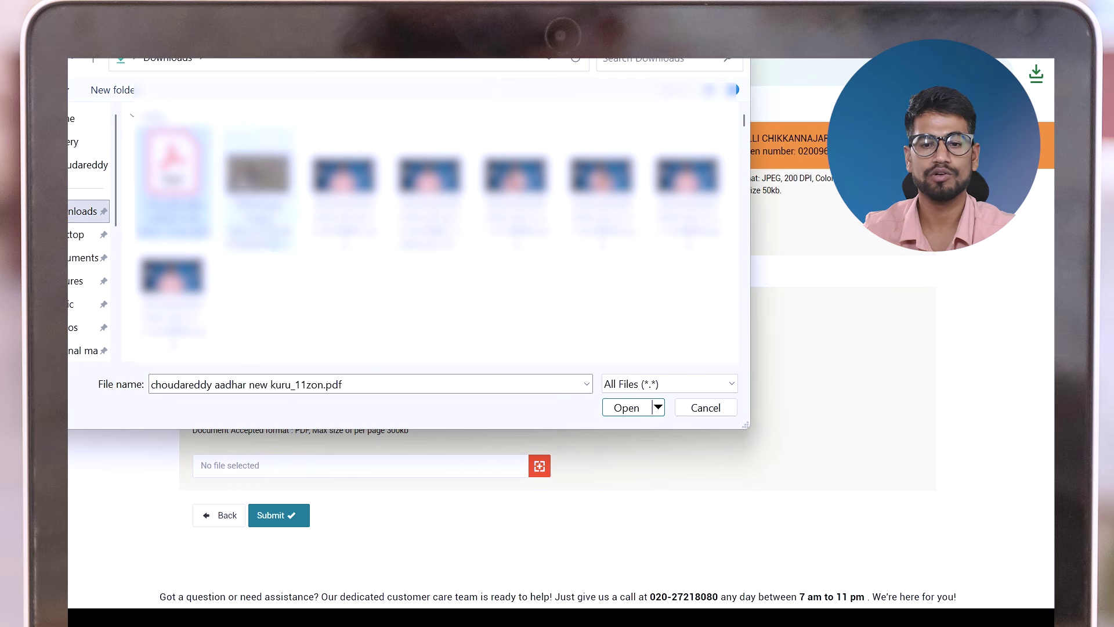
left_click(630, 409)
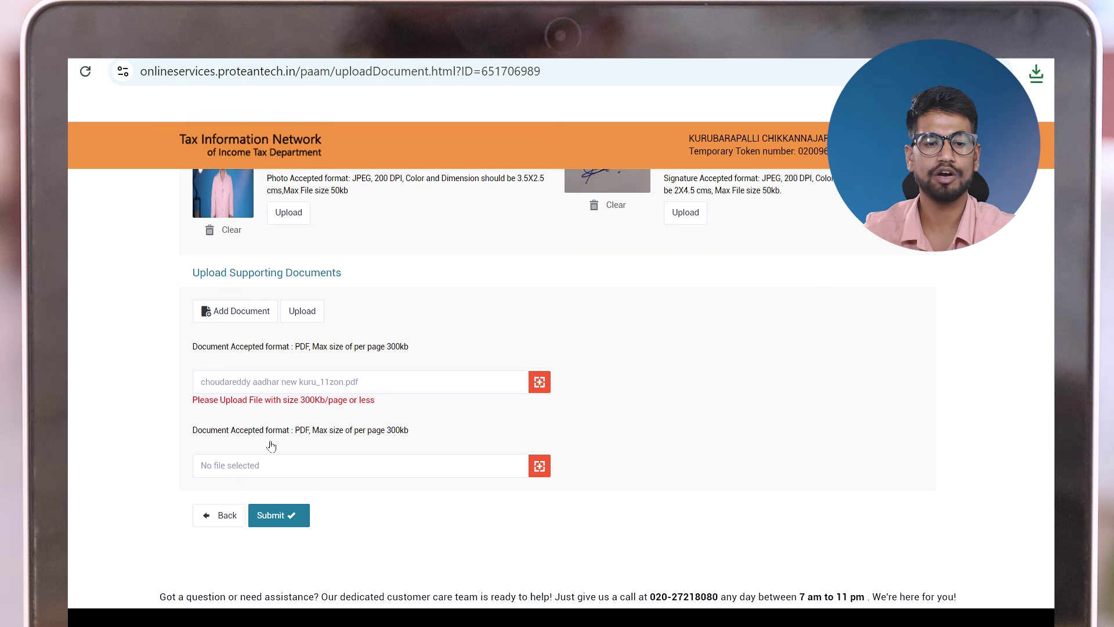
left_click(309, 316)
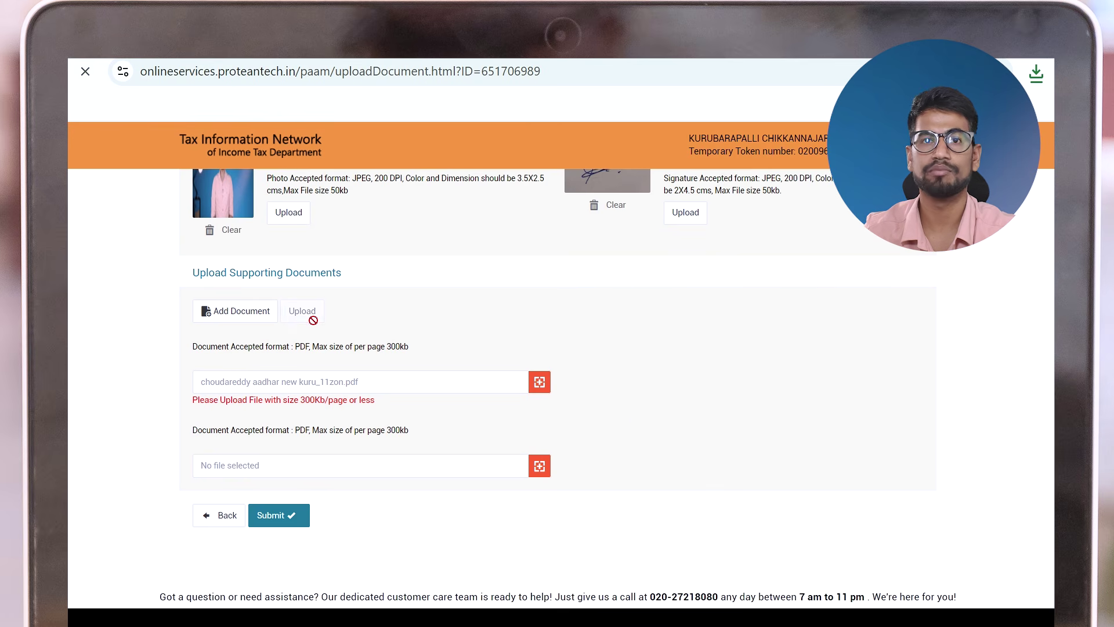
scroll(312, 325, "down", 10)
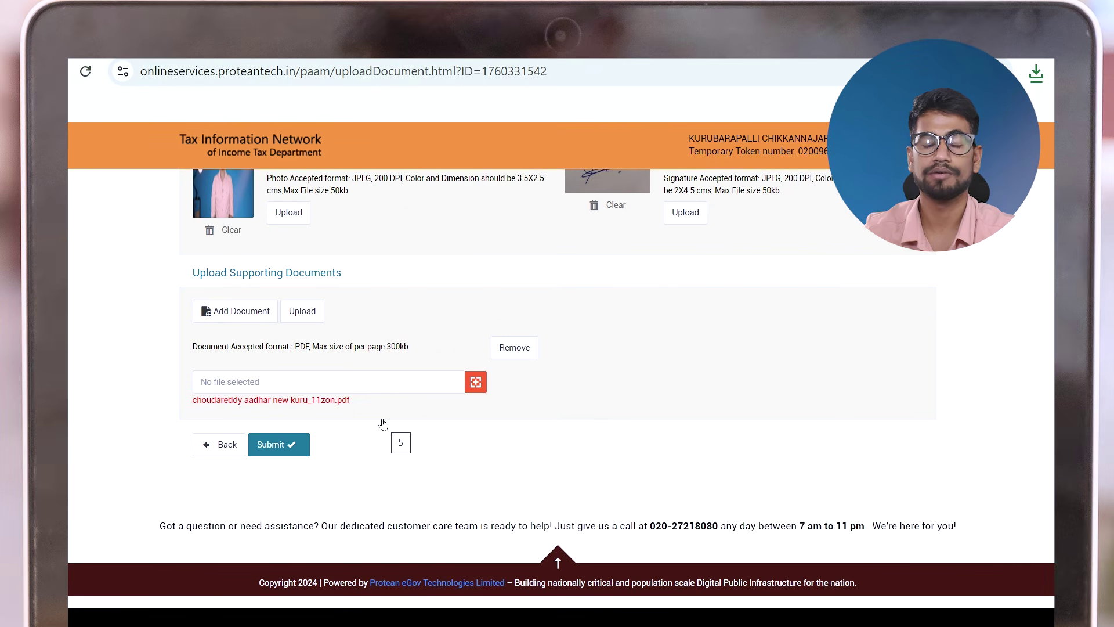
Submit the application with its documents and scroll through the review of personal details, photo and signature
left_click(273, 444)
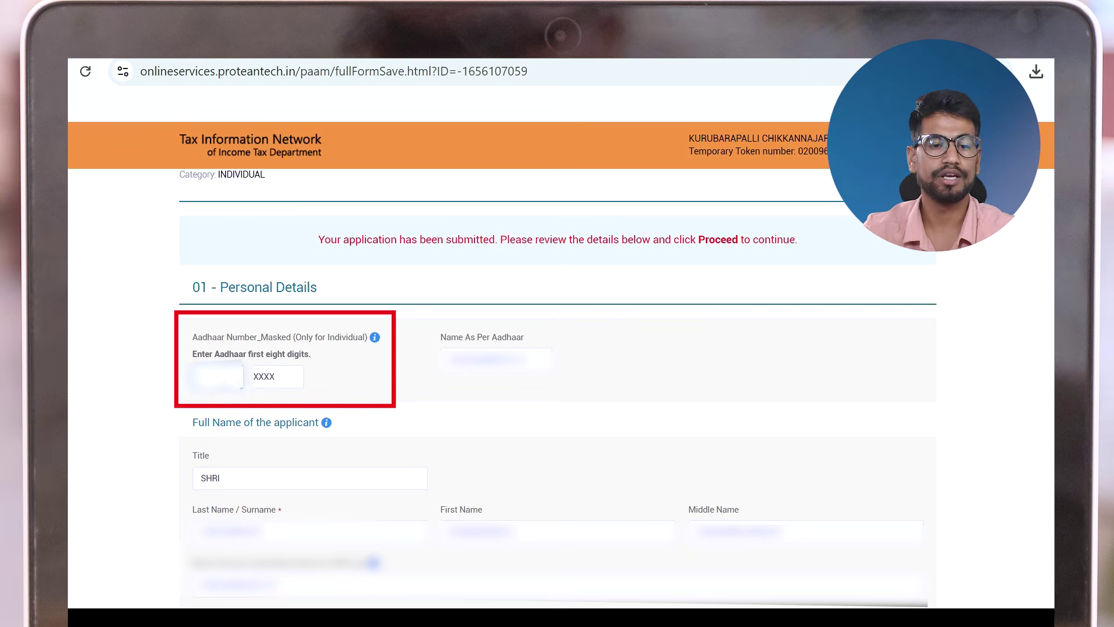
scroll(112, 333, "down", 10)
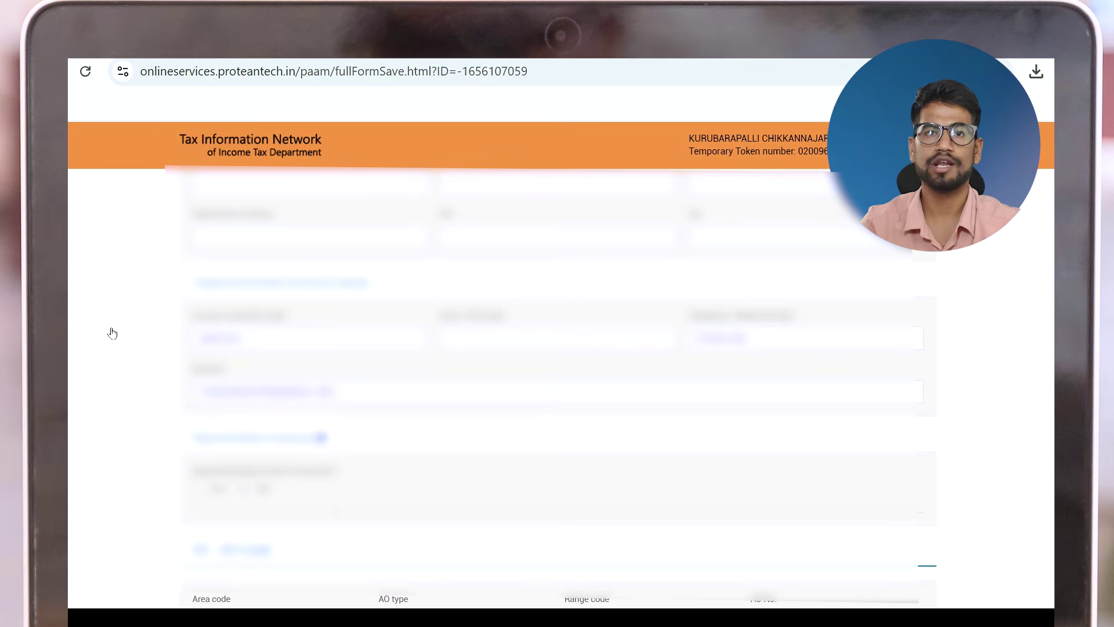
scroll(112, 333, "down", 10)
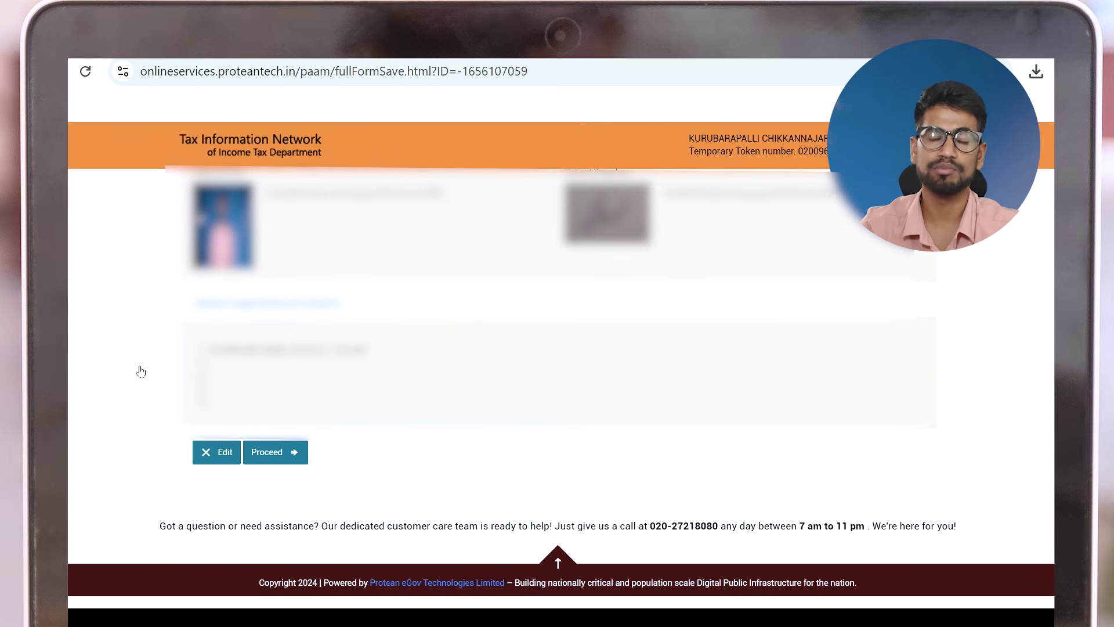
Continue from the review page and agree to the terms of service
left_click(274, 458)
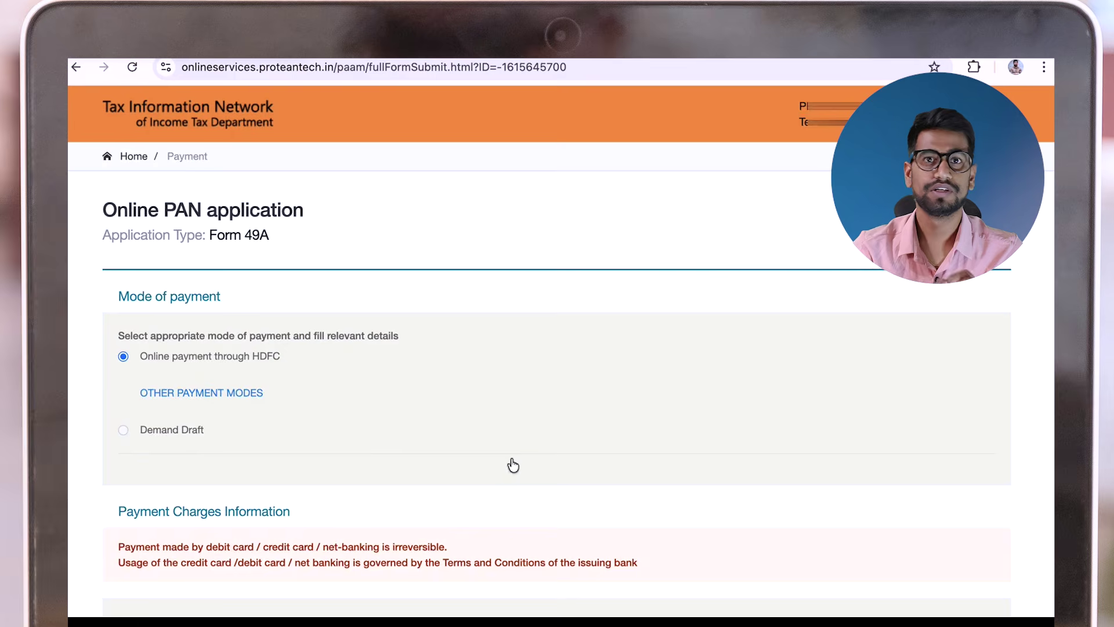
scroll(510, 462, "down", 5)
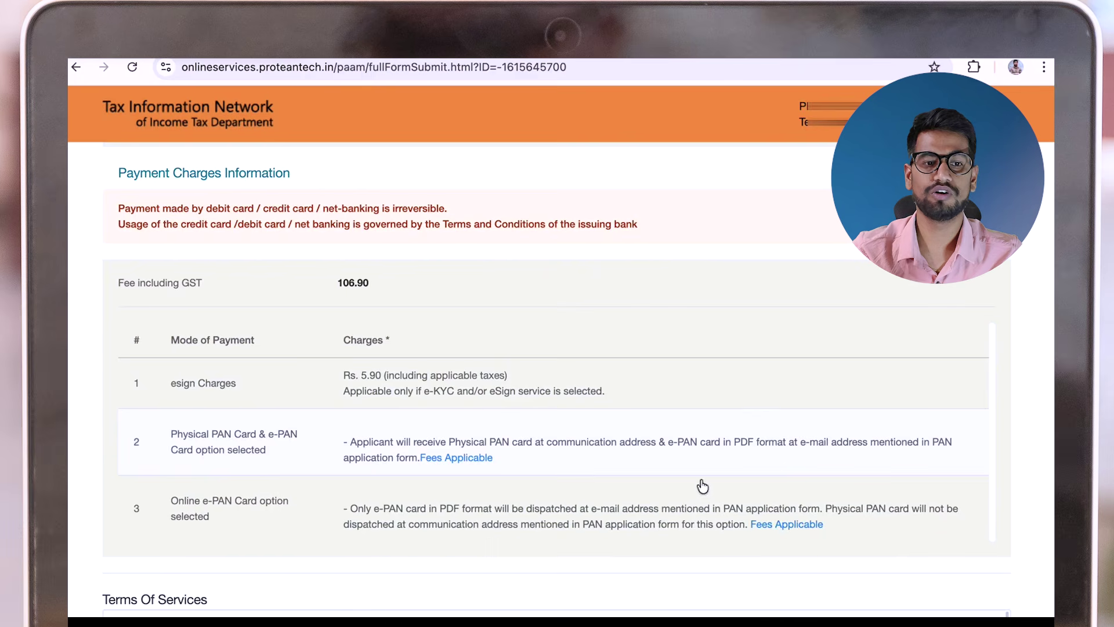
scroll(380, 569, "down", 5)
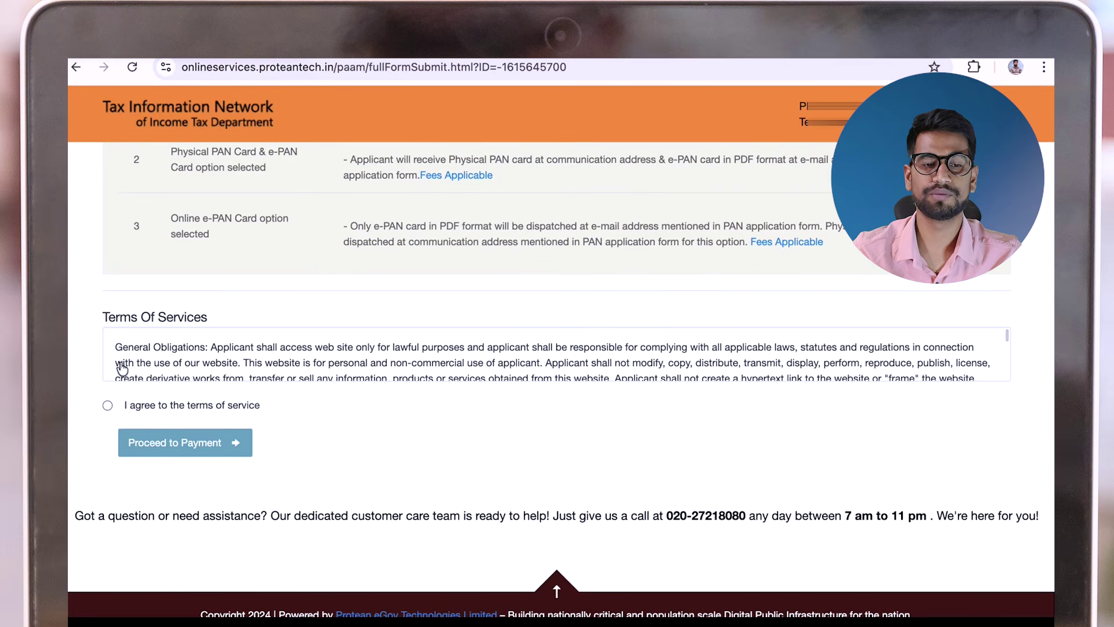
left_click(108, 406)
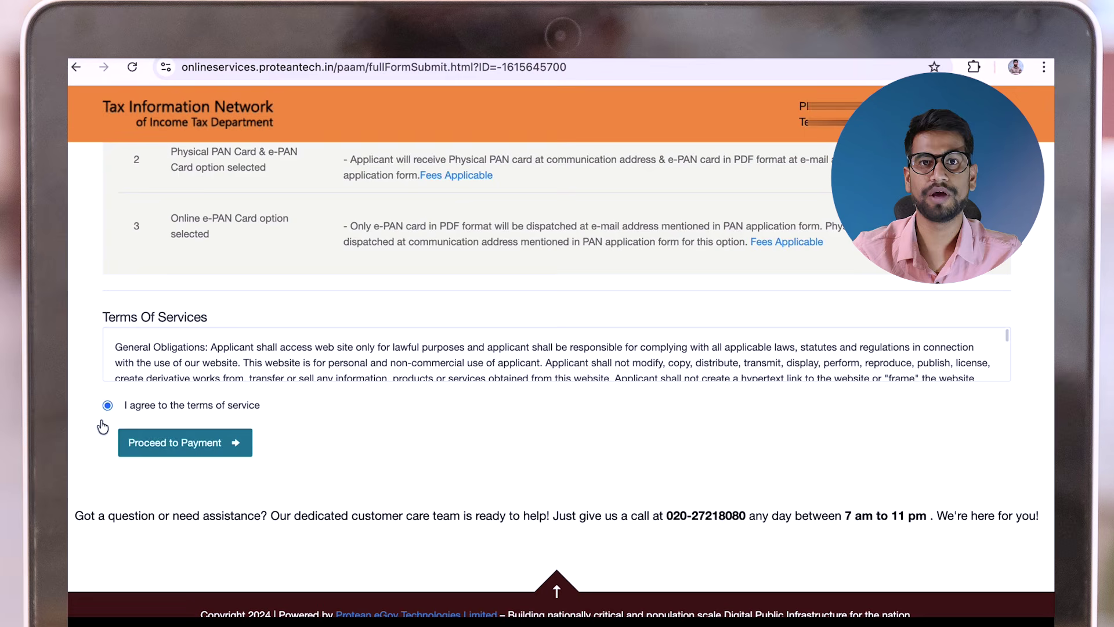
Proceed to payment and confirm the 106.90 fee to reach the HDFC gateway
left_click(207, 444)
left_click_drag(172, 384, 92, 379)
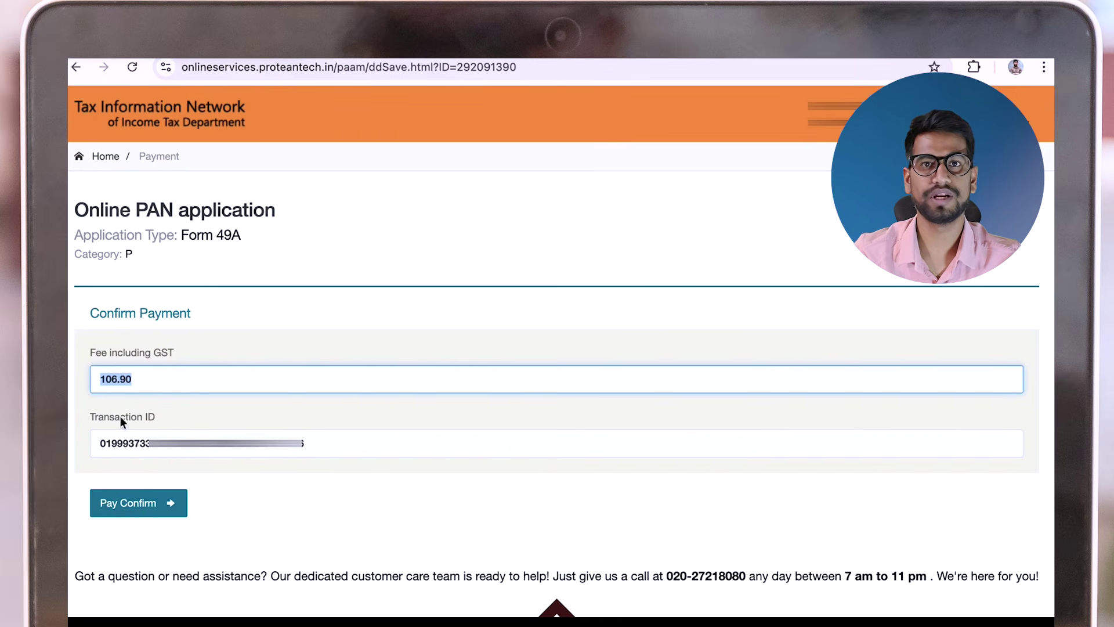
left_click(132, 503)
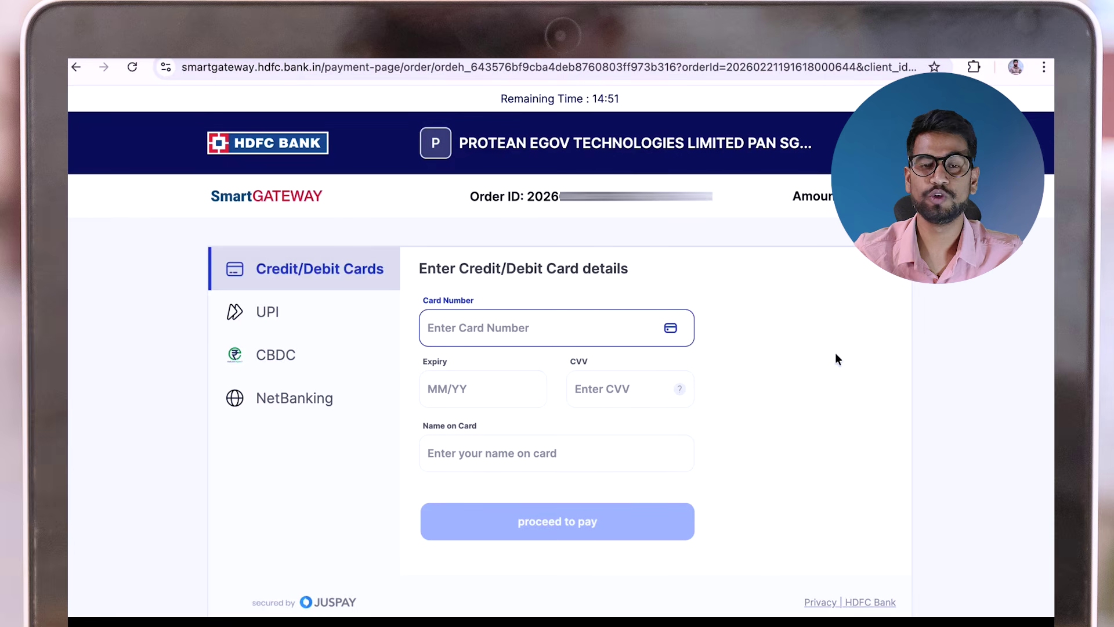
Pay the 106.90 fee with a UPI QR code and confirm the SUCCESS receipt status
left_click(298, 311)
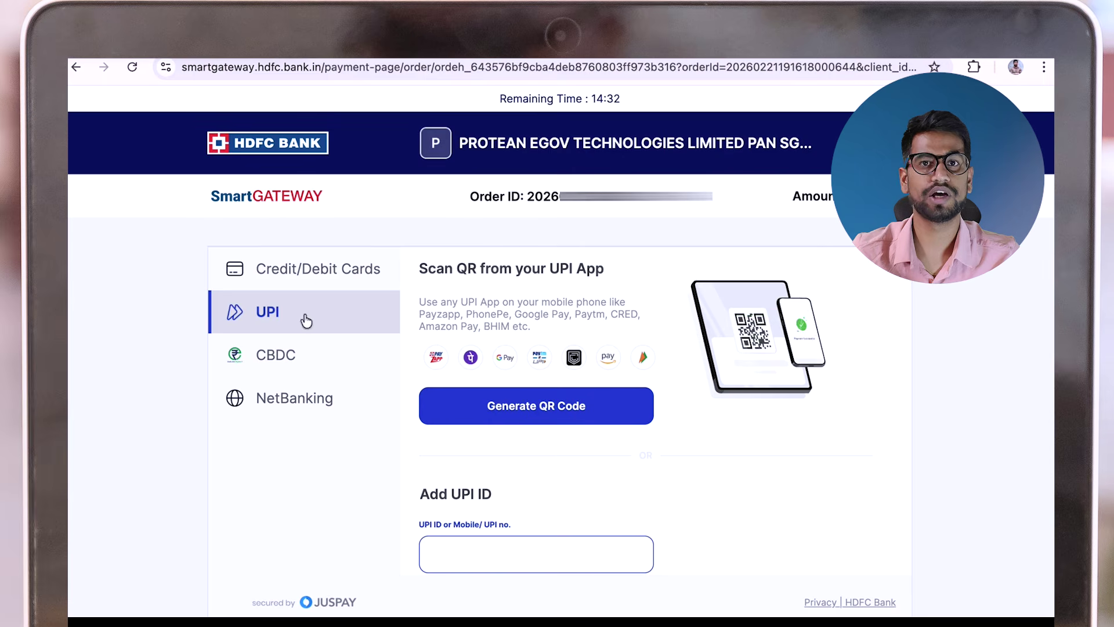
left_click(553, 413)
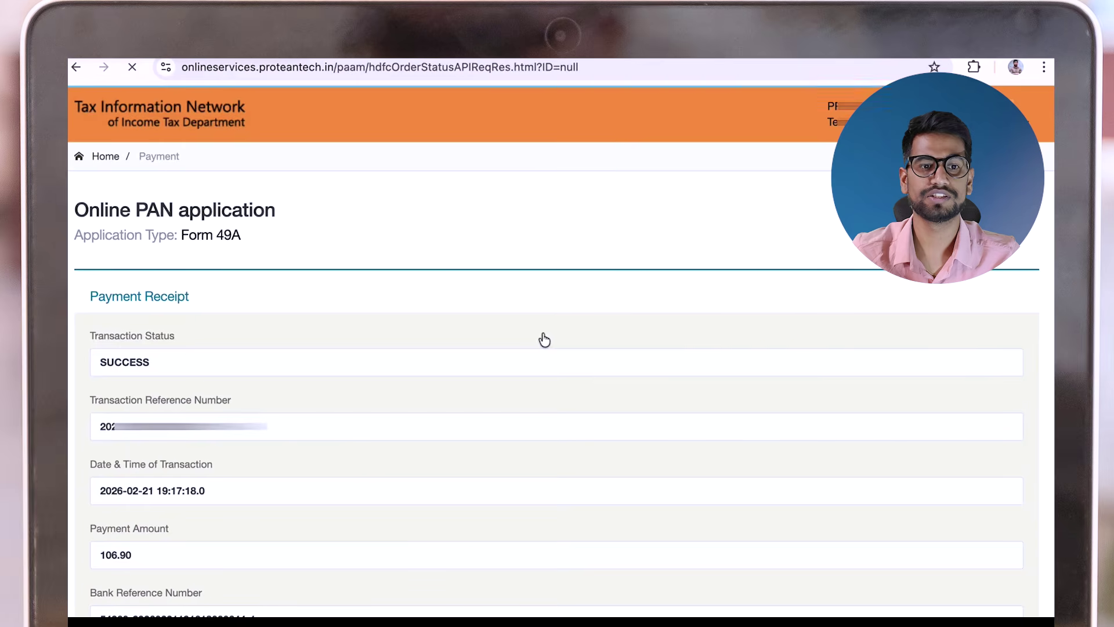
double_click(380, 353)
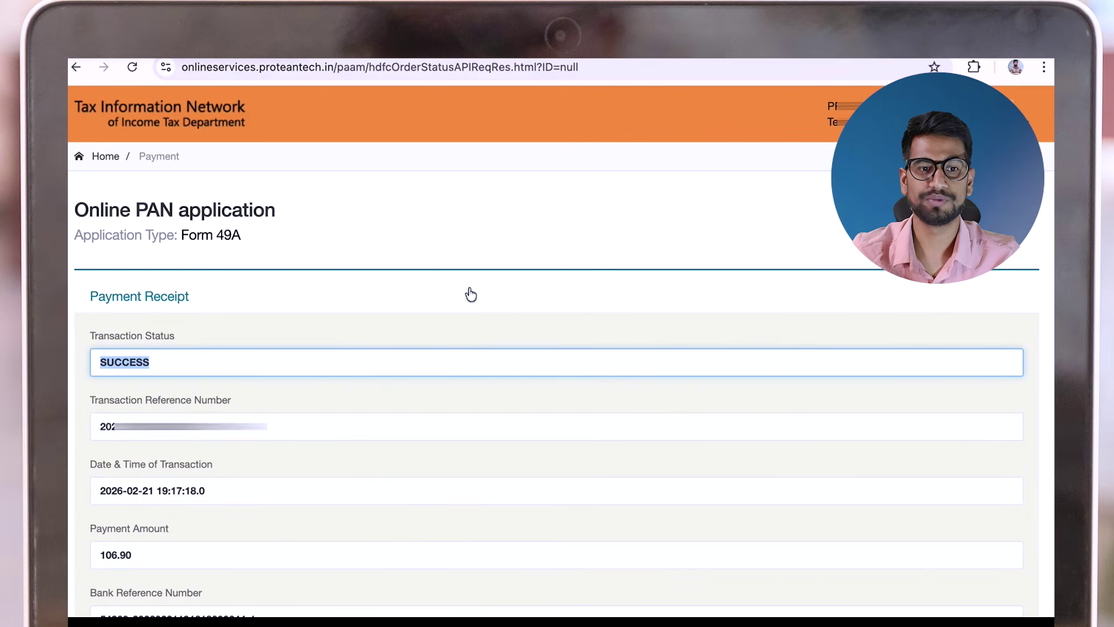
Continue from the payment receipt, give Aadhaar e-KYC consent and start authentication
left_click(660, 279)
scroll(642, 346, "down", 4)
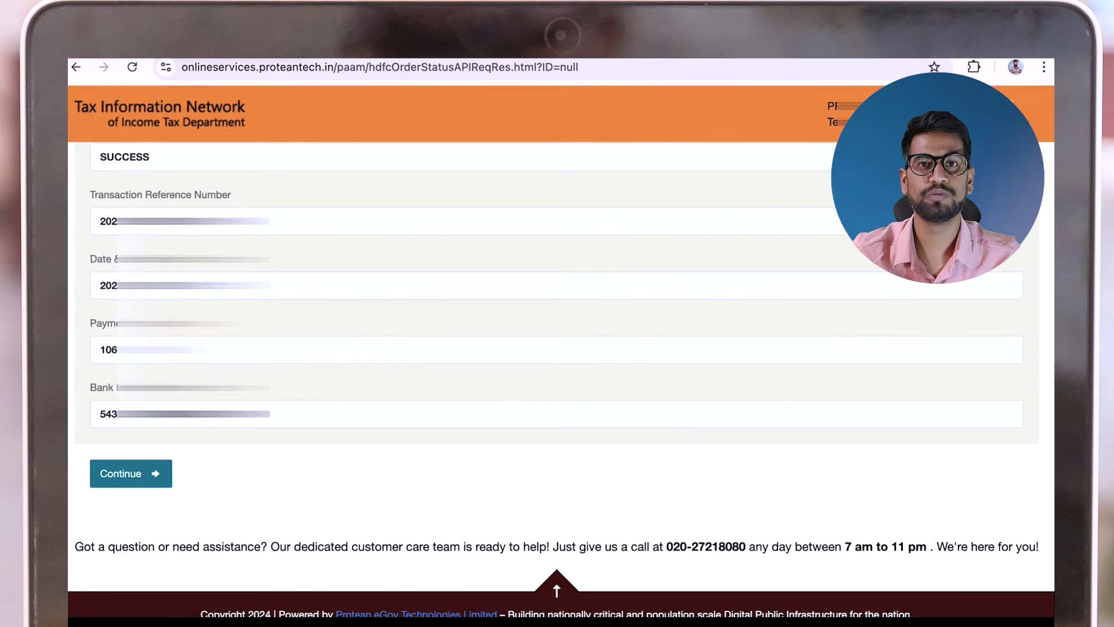
left_click(130, 473)
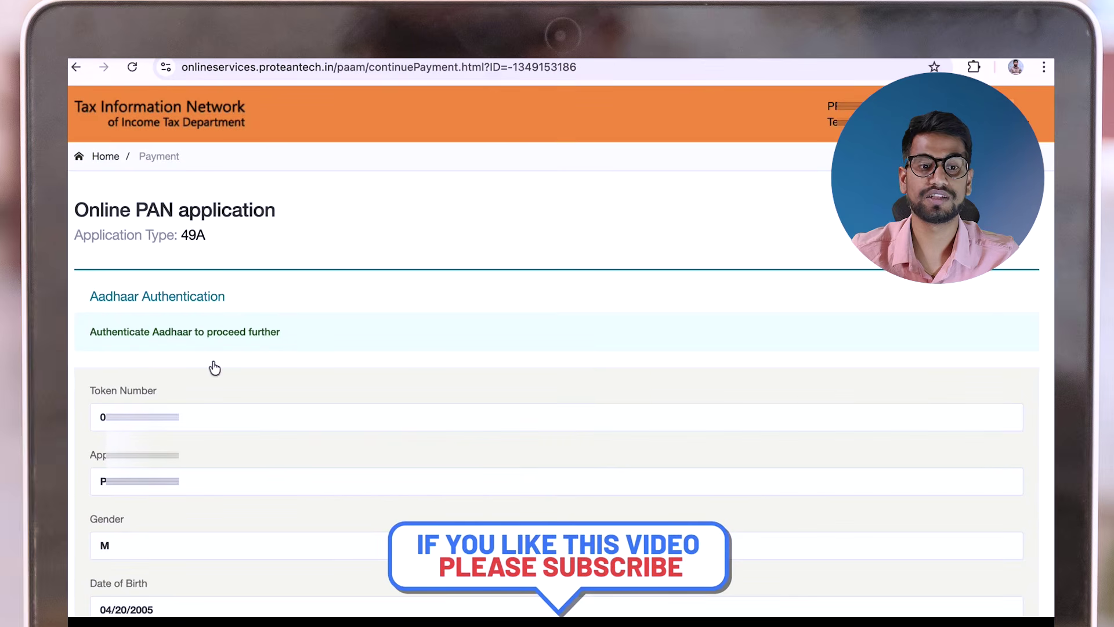
scroll(486, 487, "down", 2)
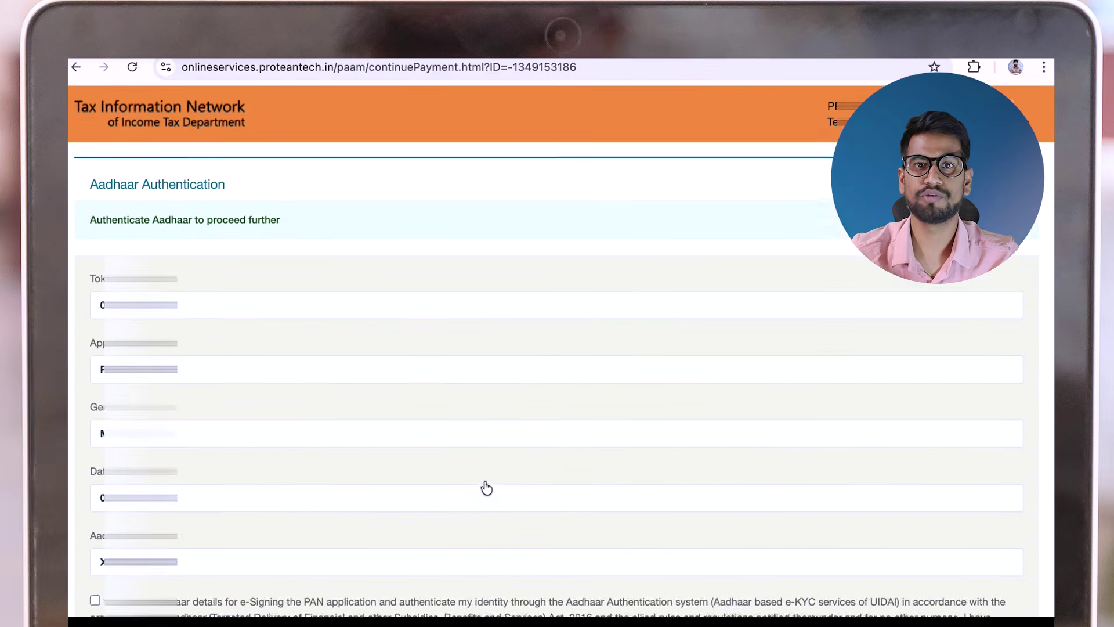
scroll(486, 487, "down", 5)
left_click(95, 325)
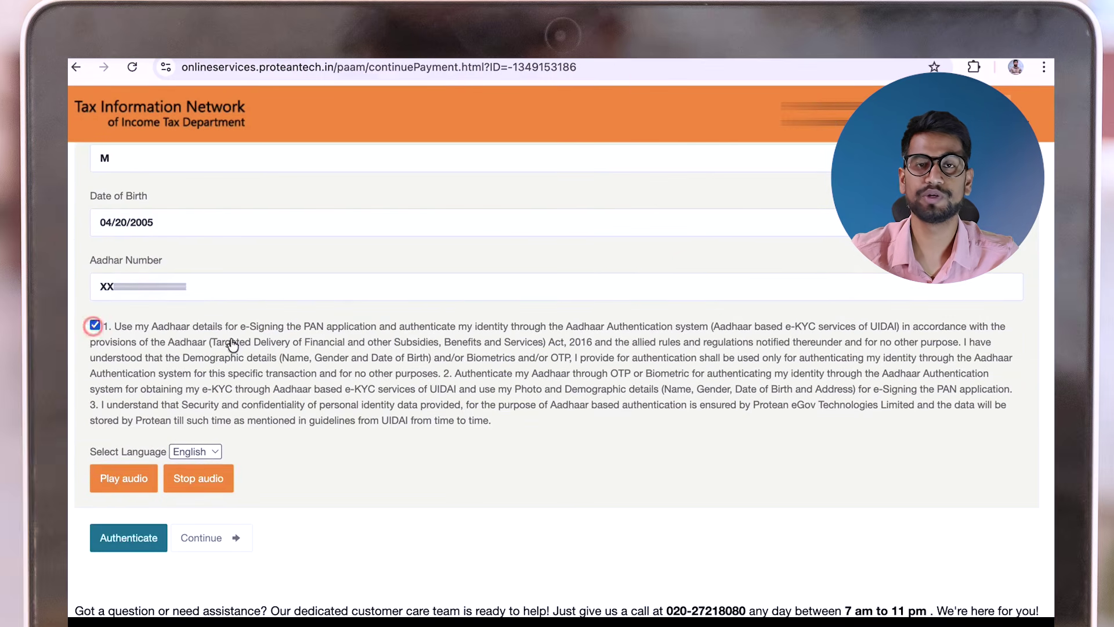
left_click(136, 541)
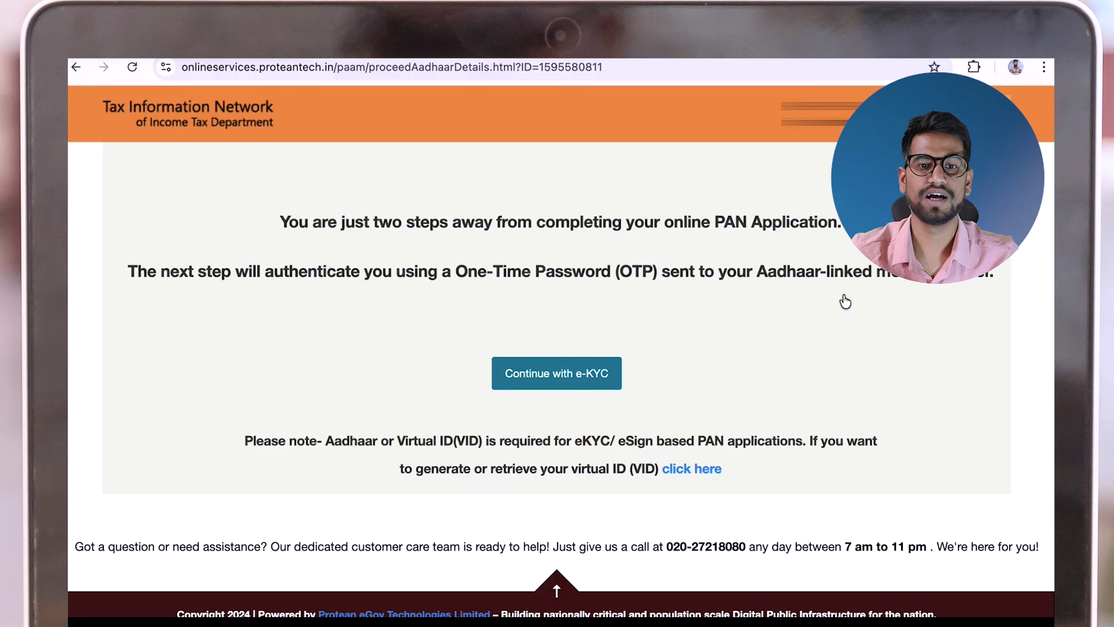
Choose OTP-based e-KYC, paste the Aadhaar OTP and submit it
left_click(527, 378)
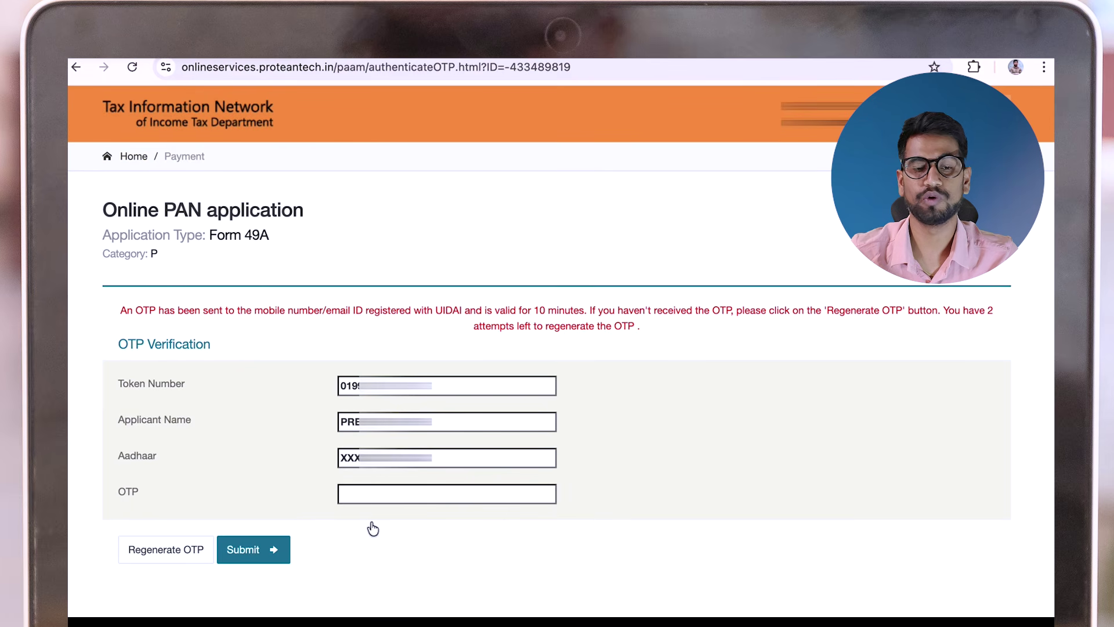
left_click(372, 494)
key("ctrl+v")
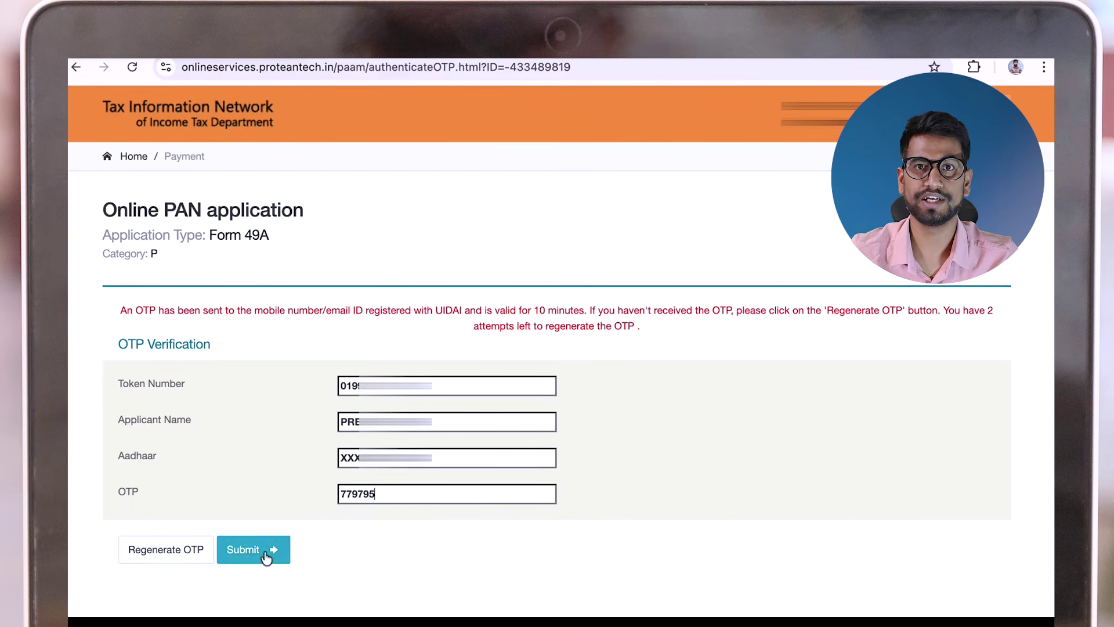
left_click(266, 556)
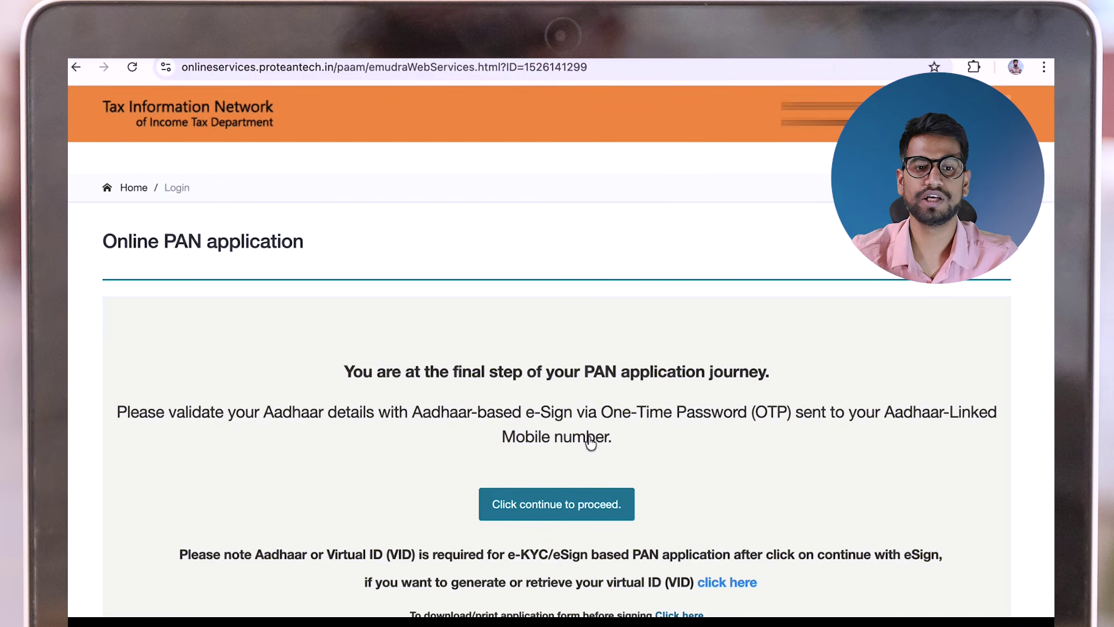
Proceed to Aadhaar e-Sign, authorise Protean and enter the applicant's Aadhaar number
left_click(569, 504)
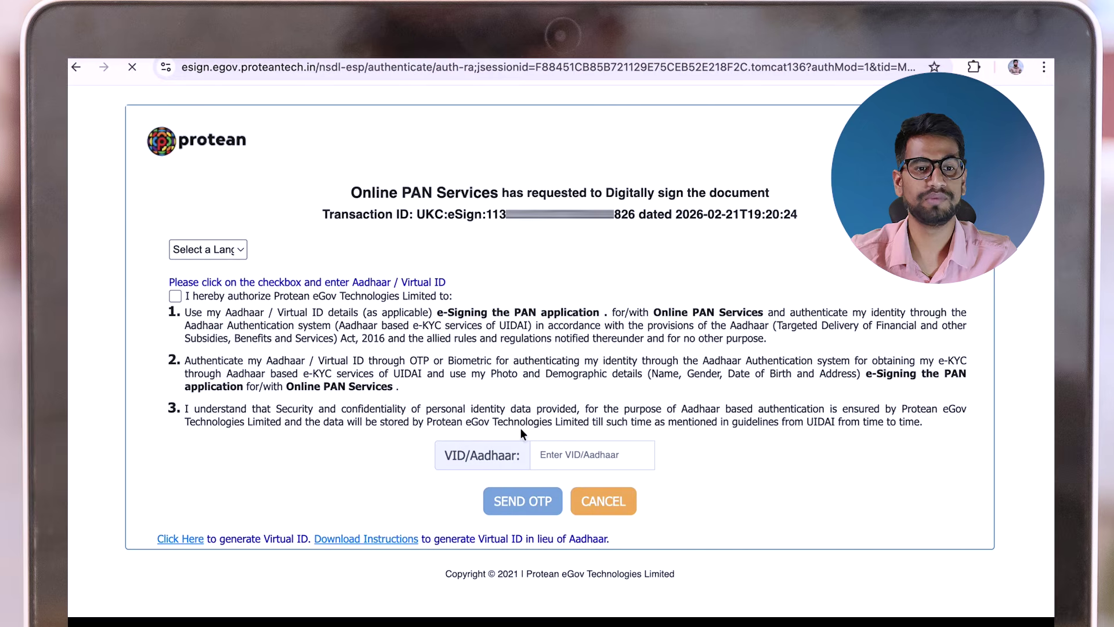
left_click(174, 295)
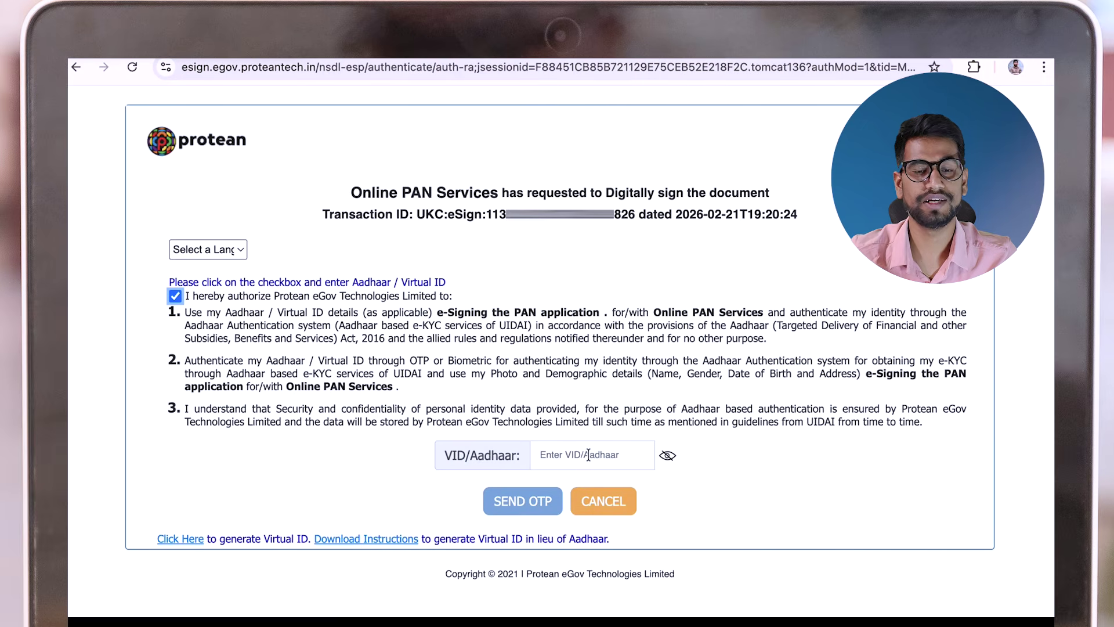
left_click(609, 454)
key("ctrl+v")
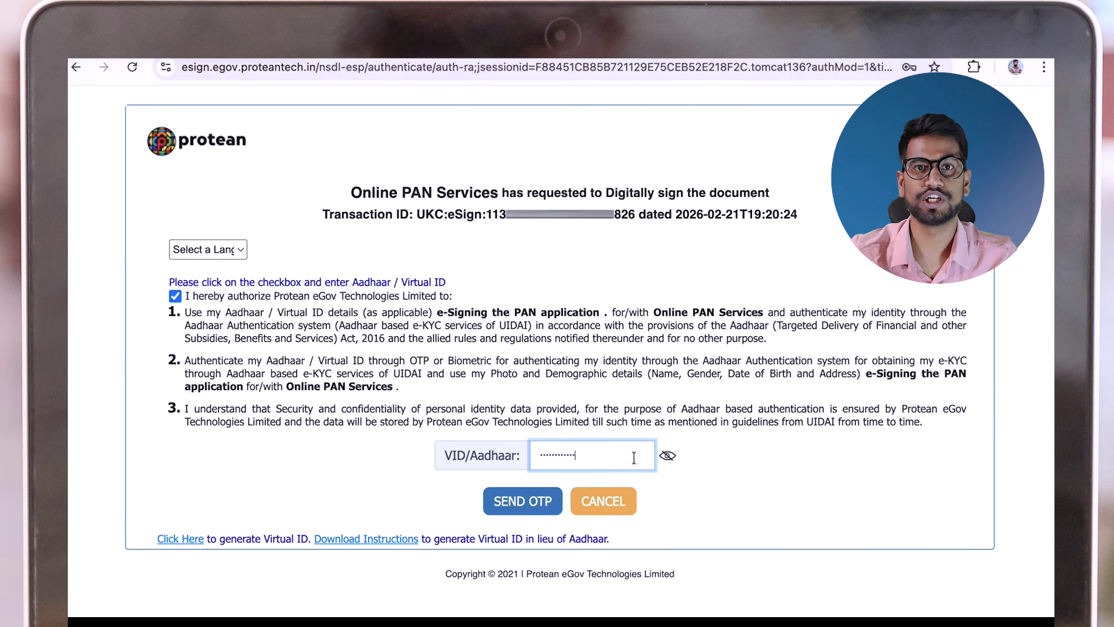
Request the e-Sign OTP, enter it and verify to sign the application
left_click(511, 508)
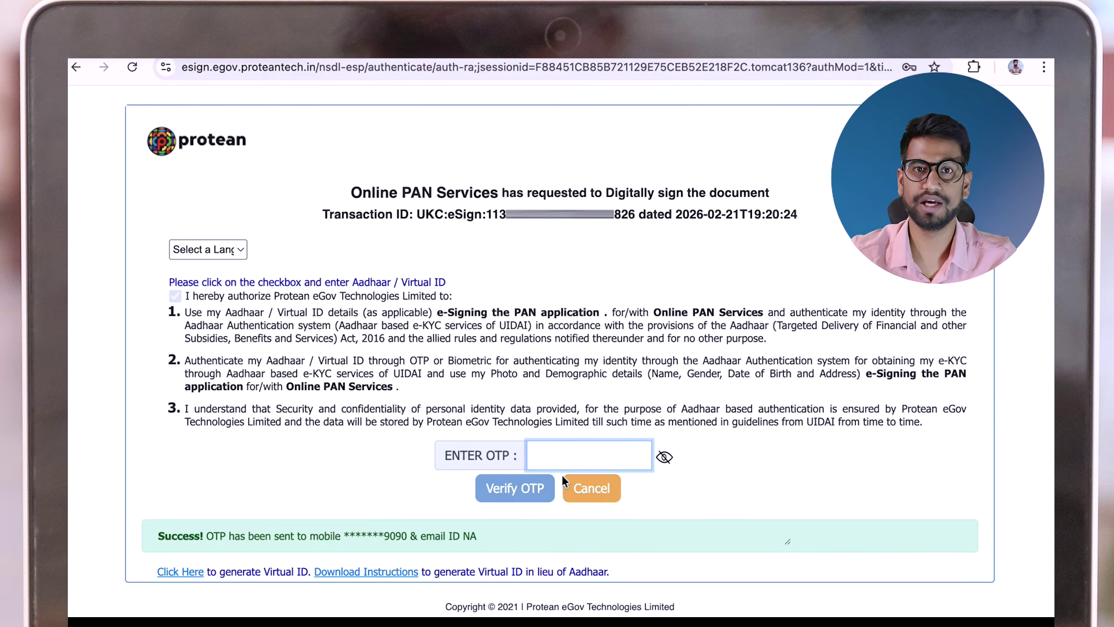
key("ctrl+v")
left_click(490, 493)
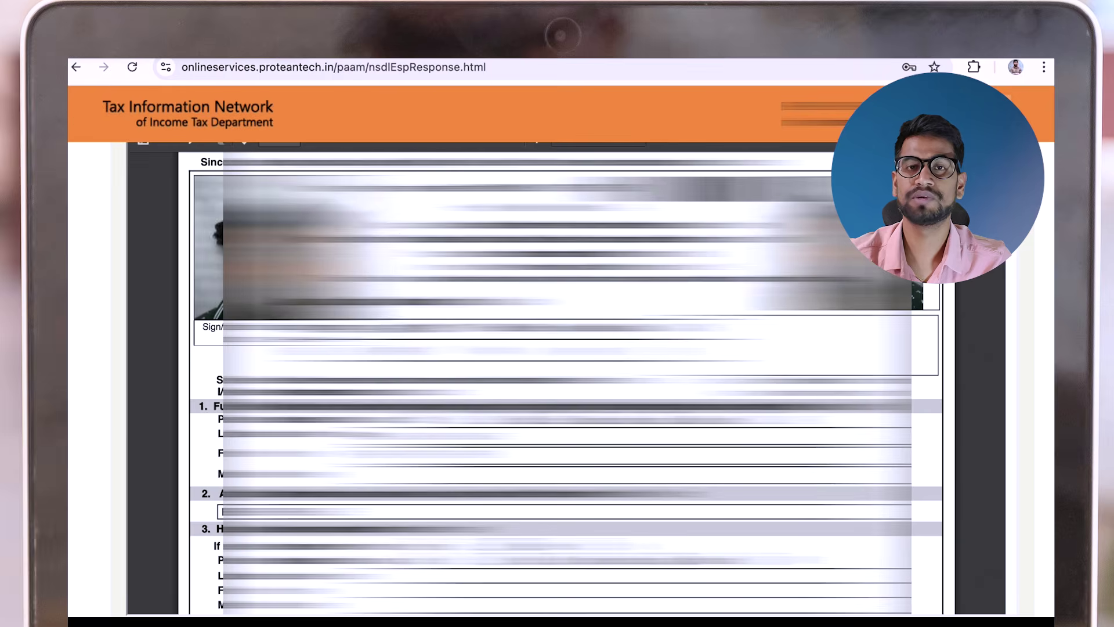
Scroll through the signed Form 49A PDF to check the filled details
scroll(566, 377, "down", 15)
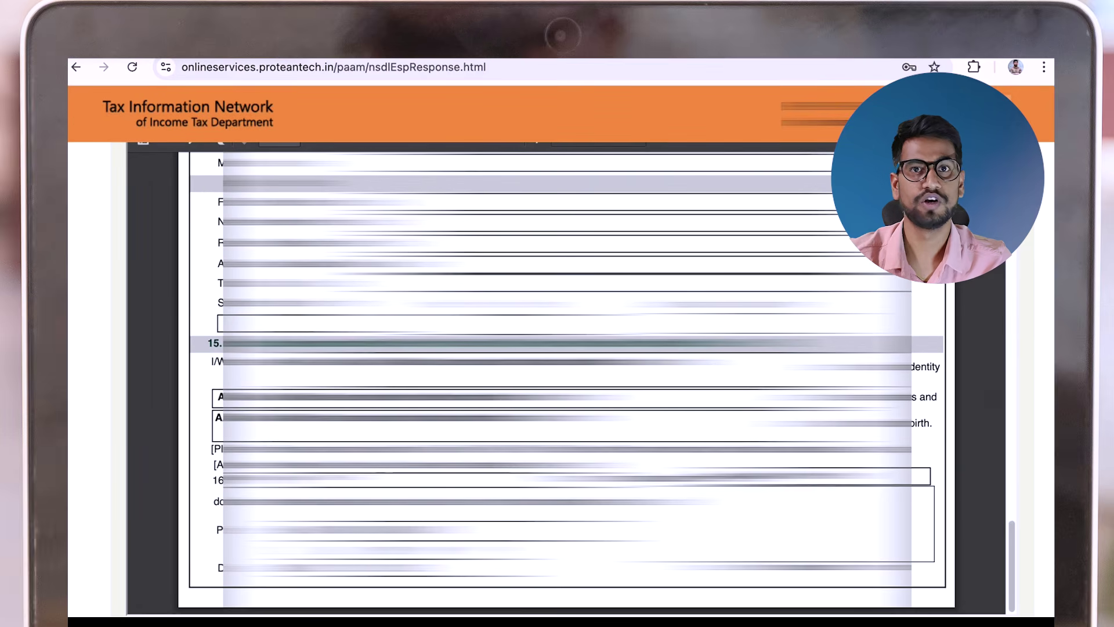
scroll(567, 377, "down", 5)
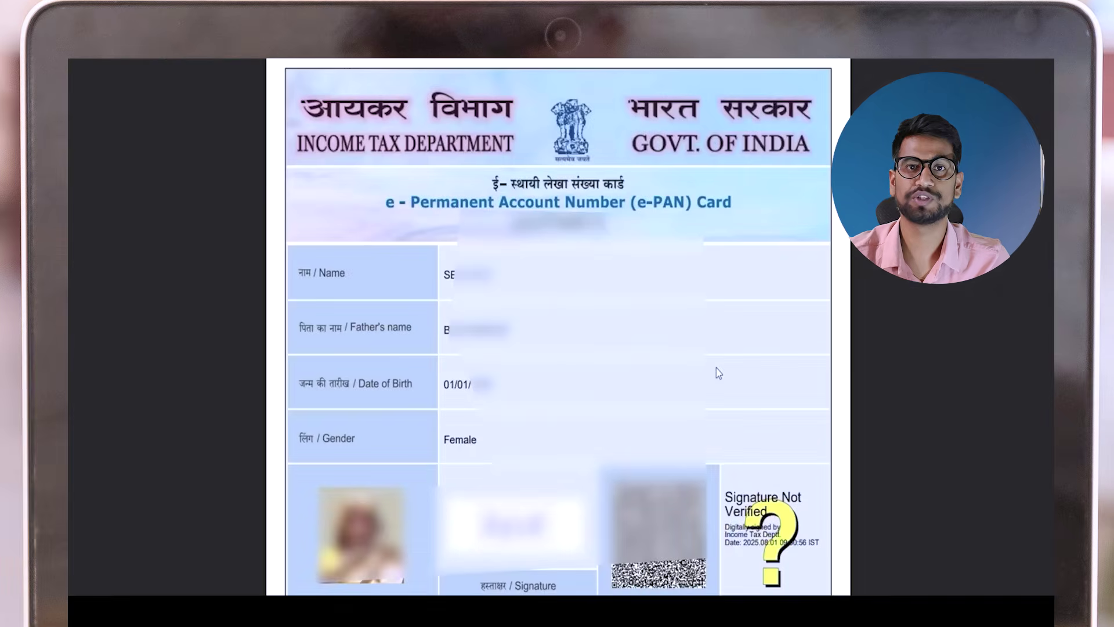
scroll(716, 368, "down", 6)
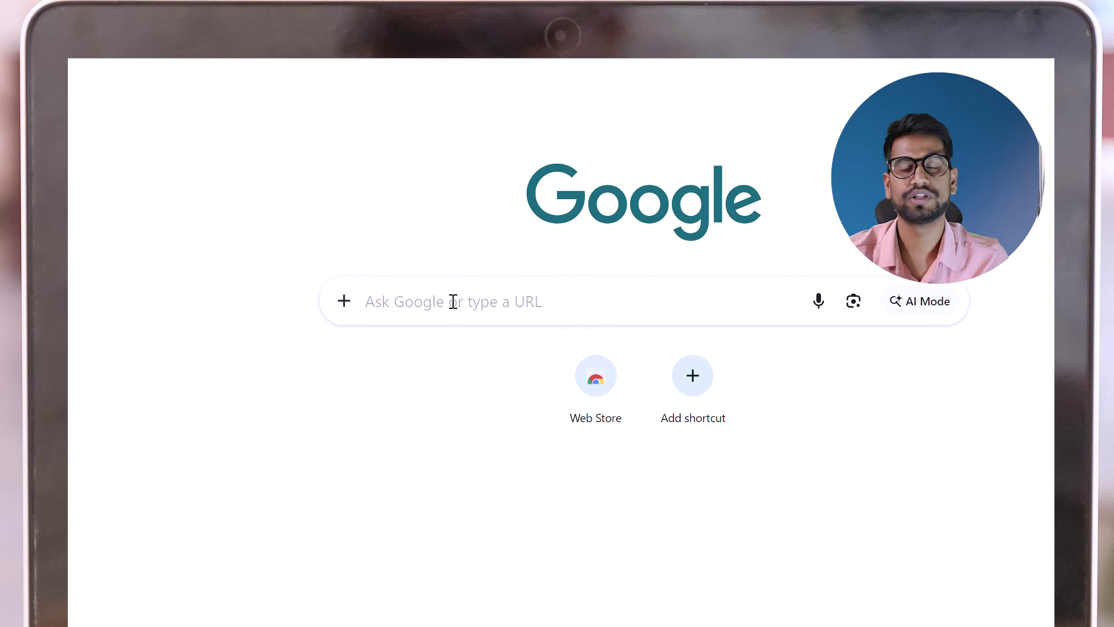
Search Google for 'nsdl pan card status' and open the Protean status tracking page
type("nsdl pan card")
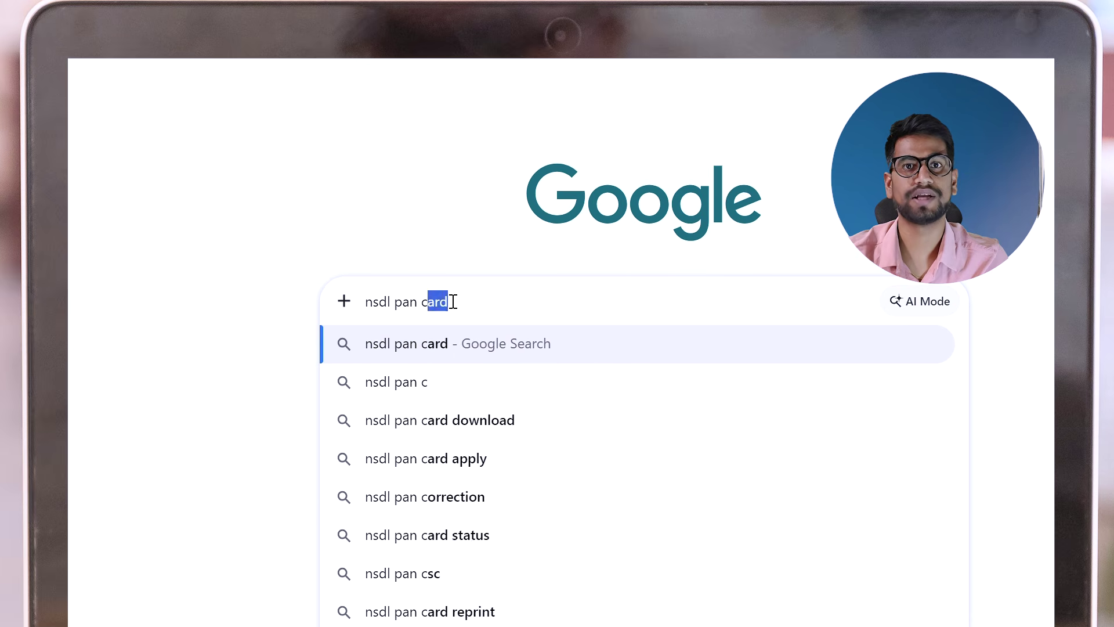
type(" status")
key("Return")
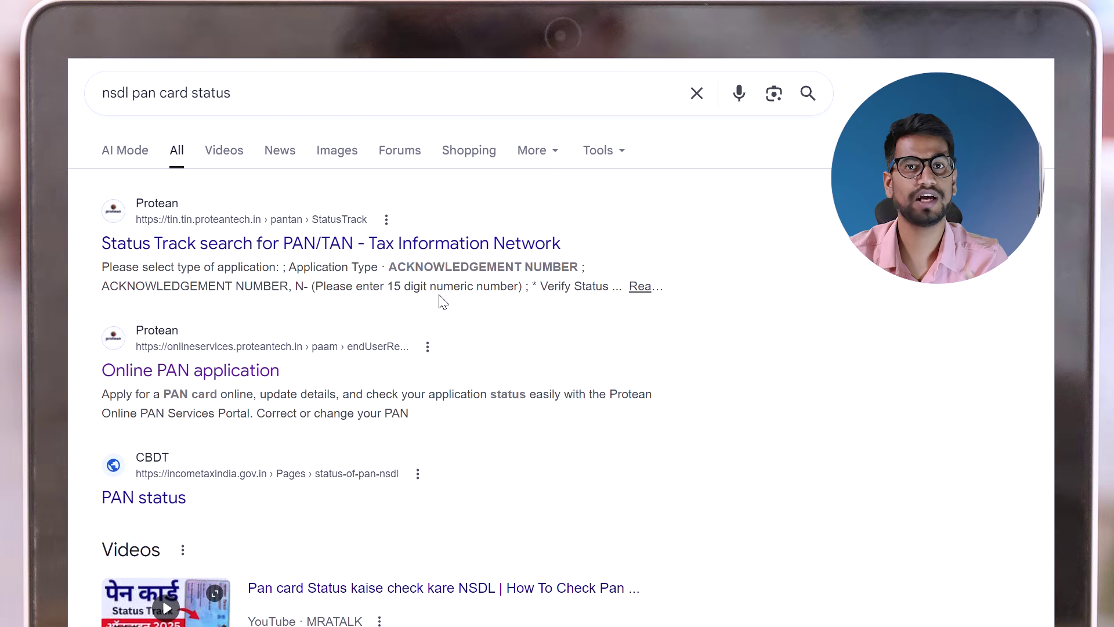
left_click(258, 244)
Check status as PAN - New / Change Request using the application's acknowledgement number
left_click(707, 328)
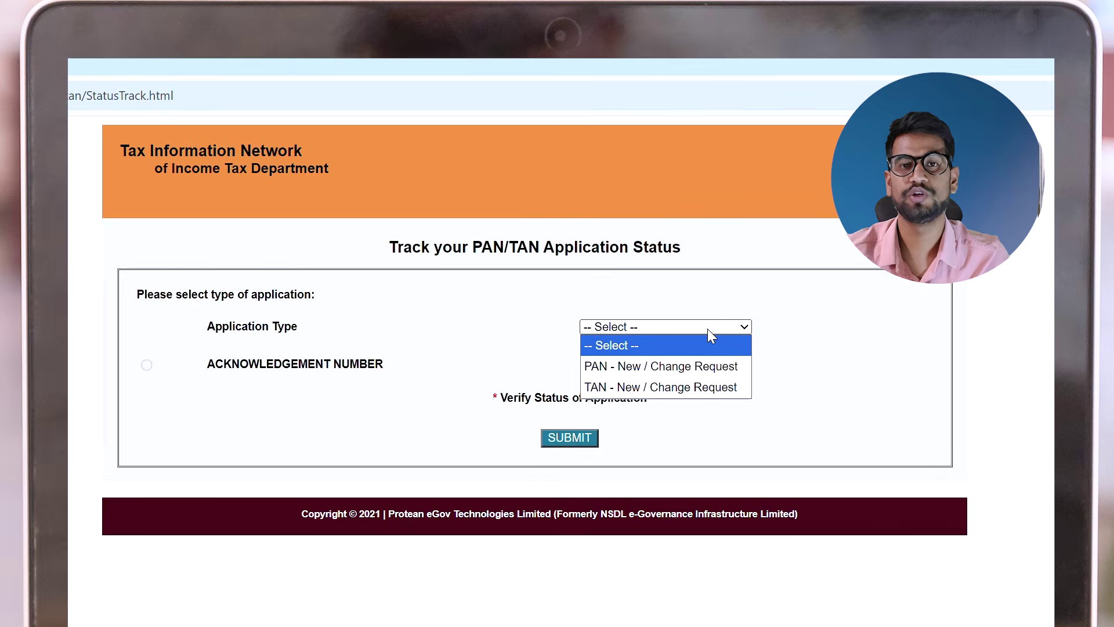
left_click(663, 371)
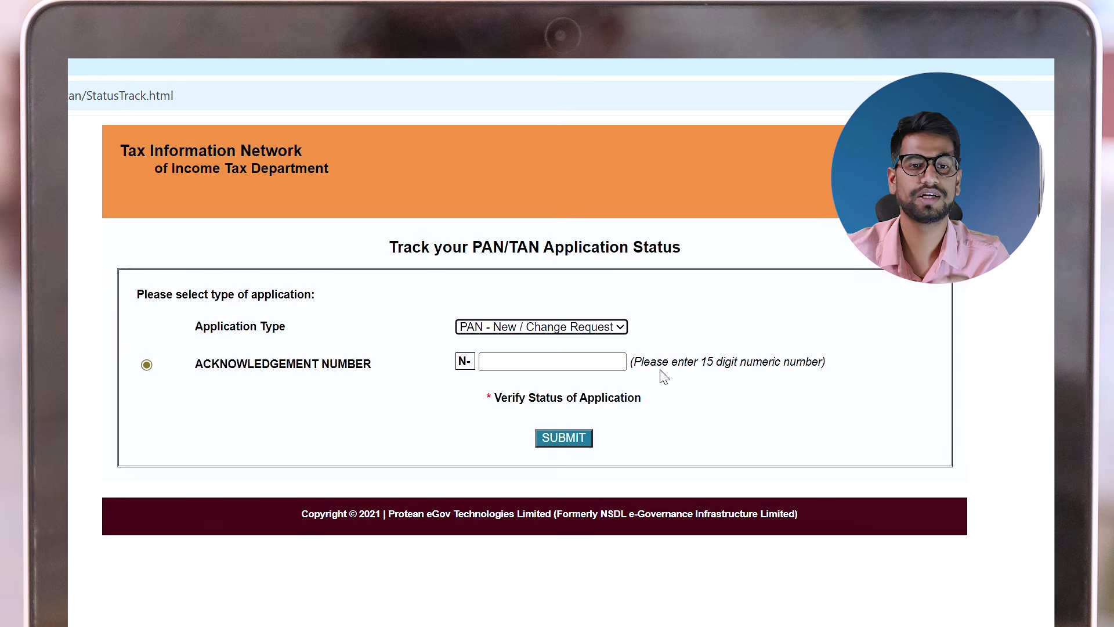
left_click(552, 365)
left_click(556, 365)
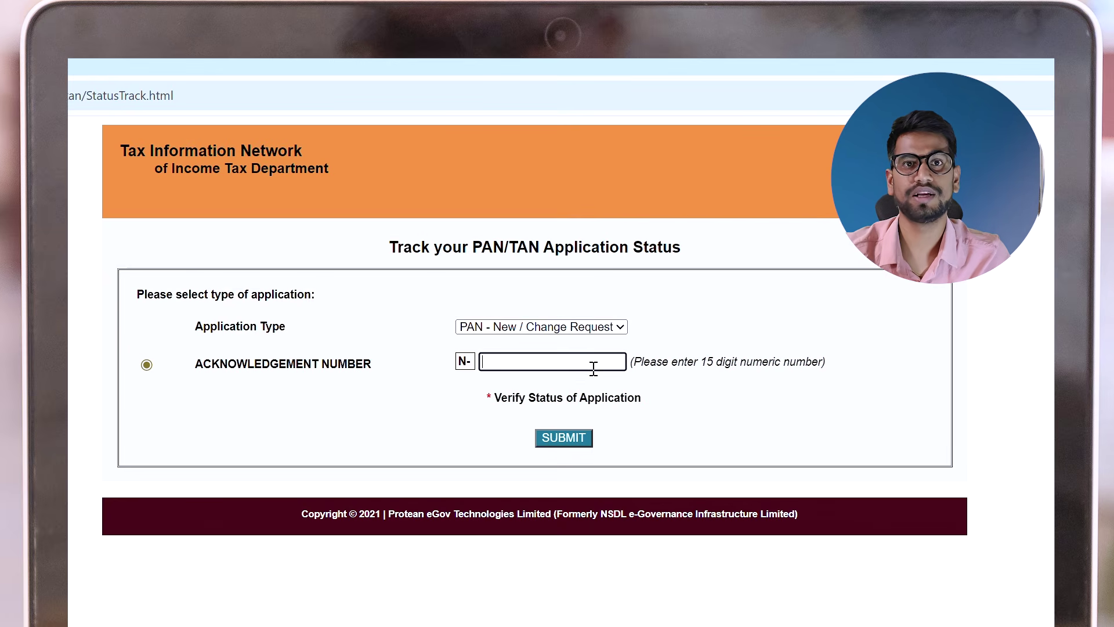
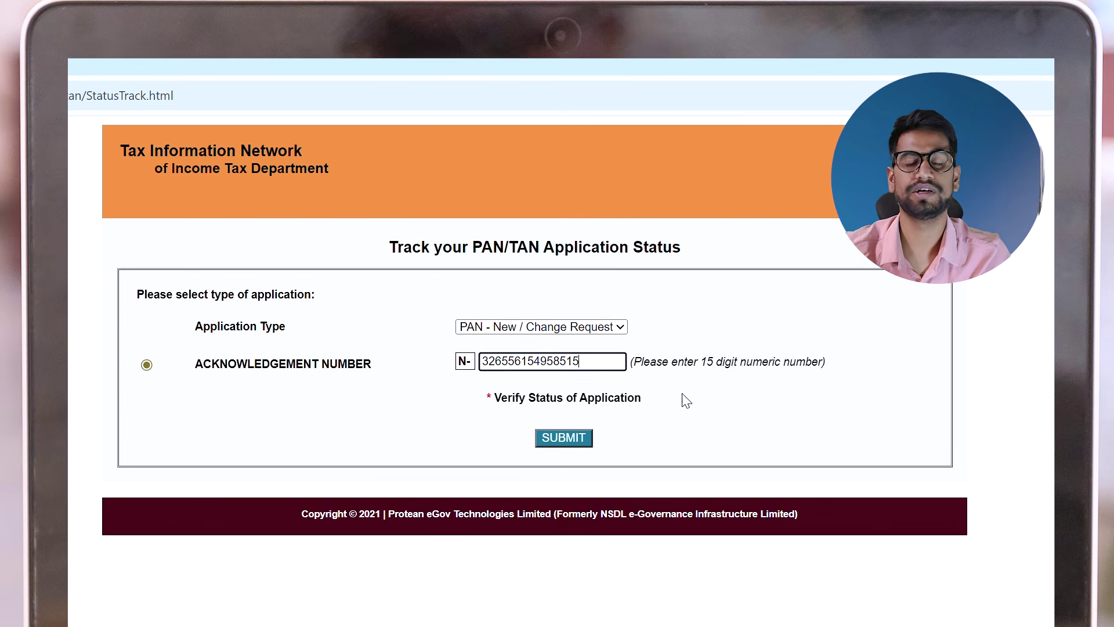
left_click(573, 437)
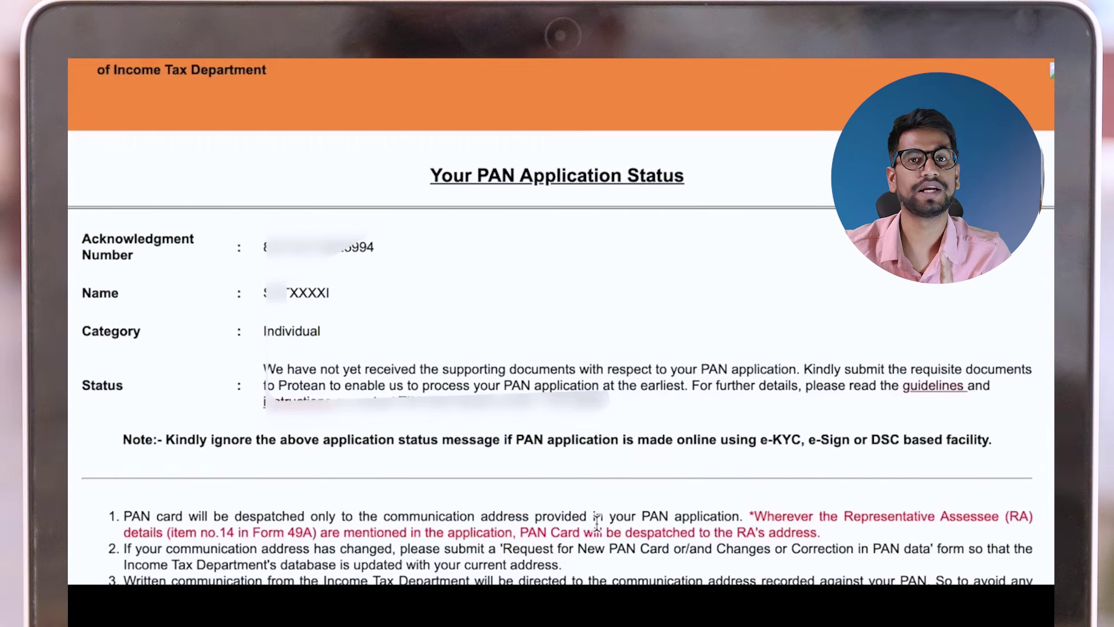